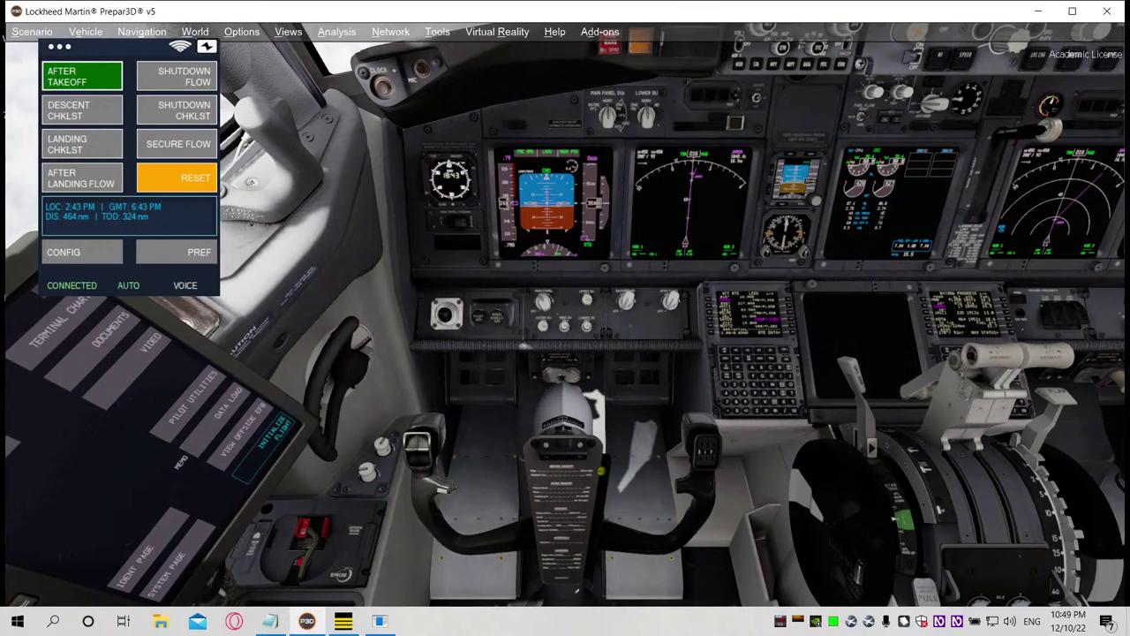
Step: Show the desktop and switch from Prepar3D to the Form1 checklist window
{"action": "key", "text": "super+d"}
{"action": "key", "text": "alt+Tab"}
{"action": "key", "text": "alt+Tab"}
{"action": "key", "text": "alt+Tab"}
{"action": "key", "text": "alt+Tab"}
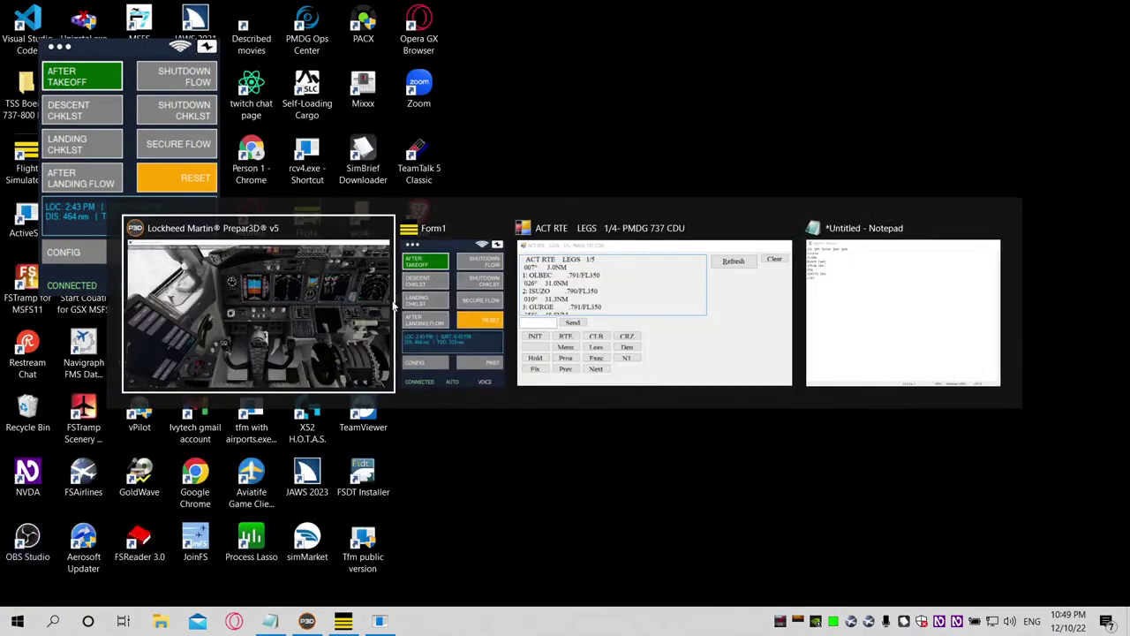
{"action": "key", "text": "alt+Tab"}
{"action": "key", "text": "alt+Tab"}
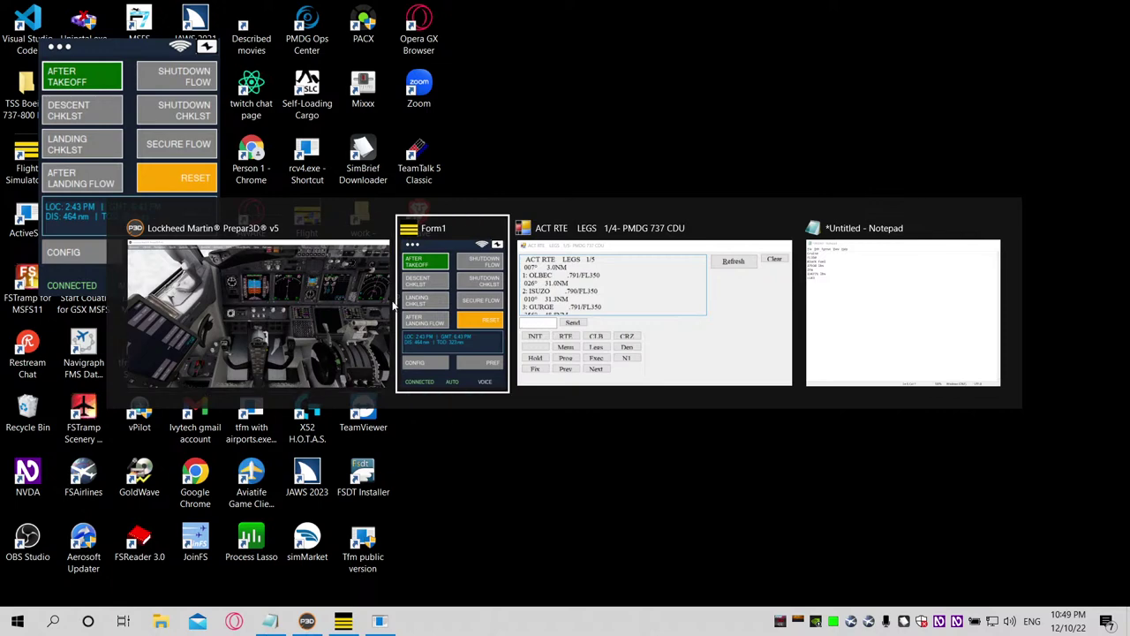
Step: Go through the checklist, flow and configuration controls of the Form1 window
{"action": "key", "text": "Tab"}
{"action": "key", "text": "Tab"}
{"action": "key", "text": "Tab"}
{"action": "key", "text": "Tab"}
{"action": "key", "text": "Tab"}
{"action": "key", "text": "Tab"}
{"action": "key", "text": "Tab"}
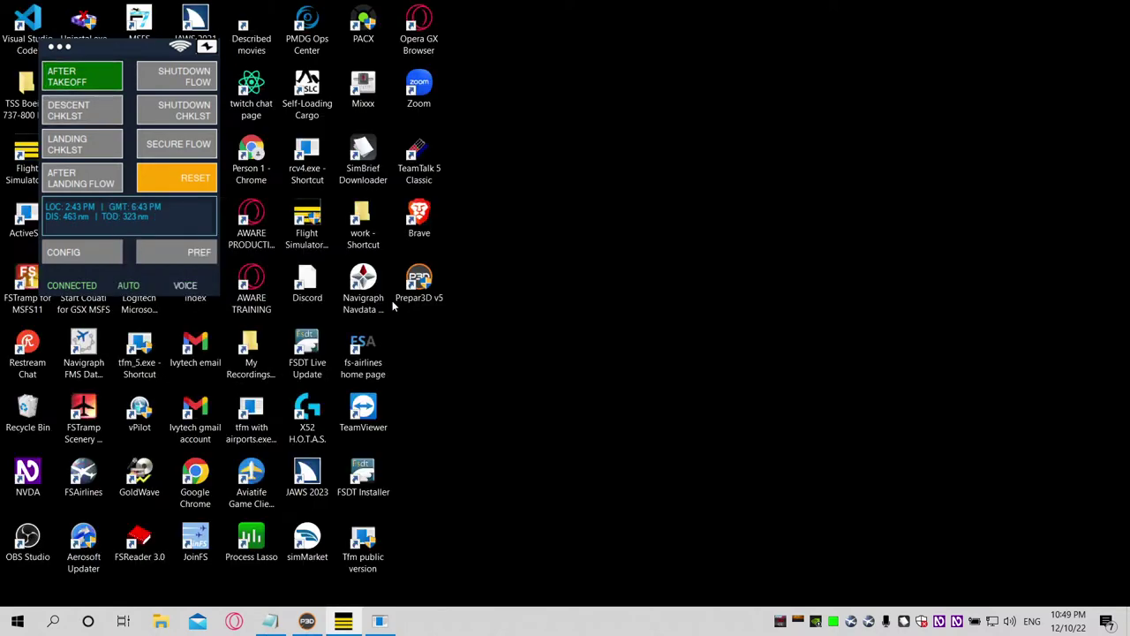
Step: Switch to the cockpit panels window and examine the left and right switches with their control, alternate and reverser indicators
{"action": "key", "text": "Tab"}
{"action": "key", "text": "Tab"}
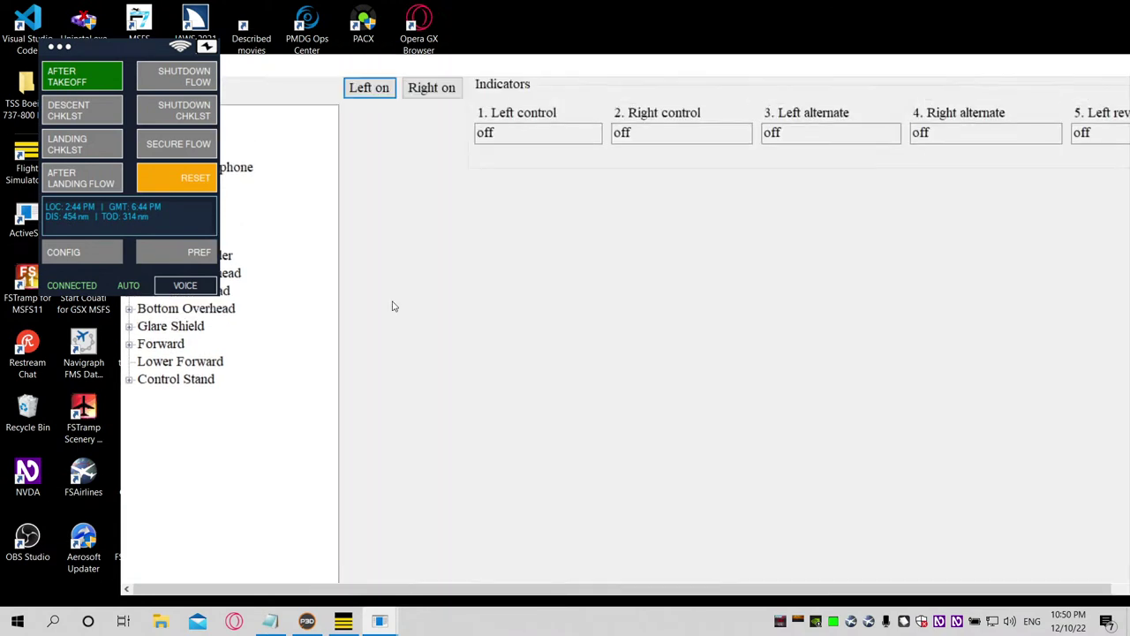
{"action": "key", "text": "Tab"}
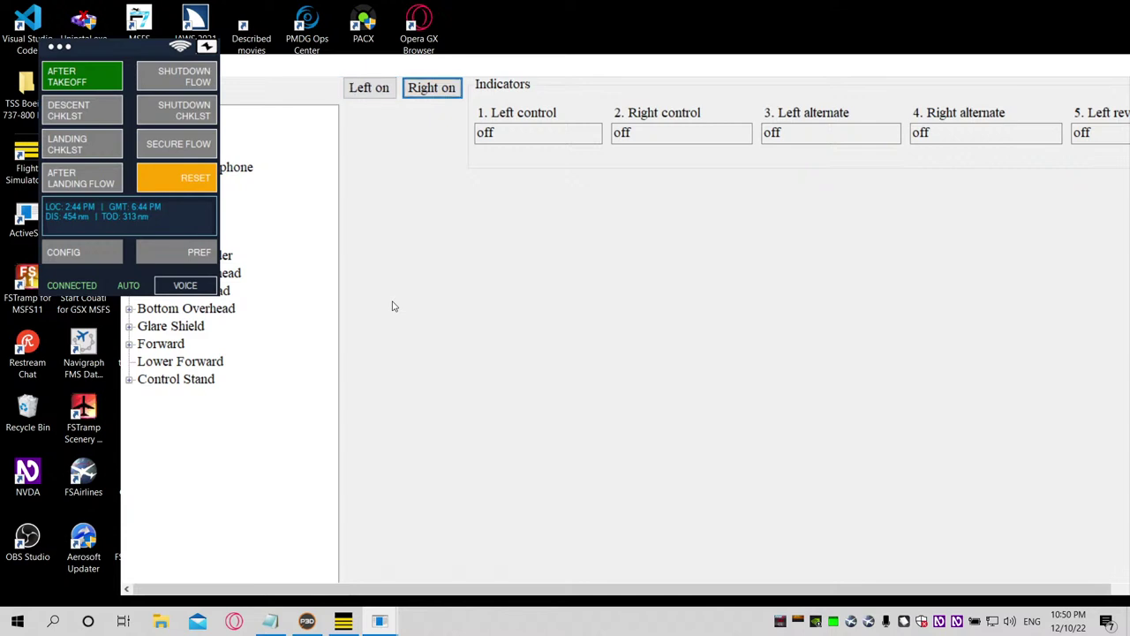
{"action": "key", "text": "Tab"}
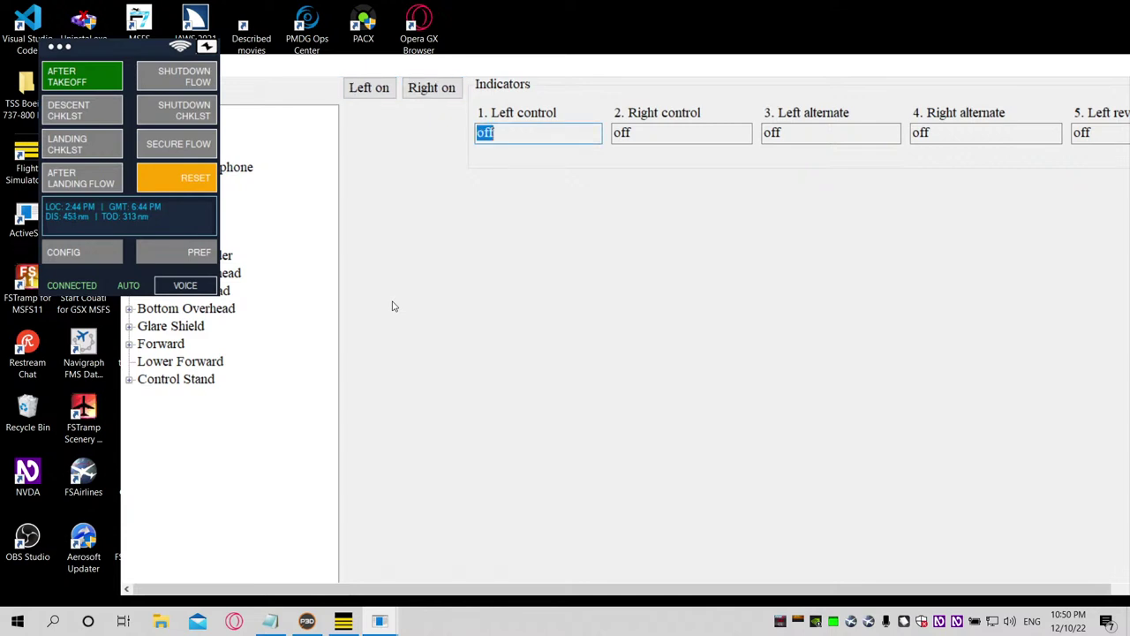
{"action": "key", "text": "Tab"}
{"action": "key", "text": "Tab"}
{"action": "key", "text": "Tab"}
{"action": "key", "text": "Tab"}
{"action": "key", "text": "Tab"}
{"action": "key", "text": "Tab"}
Step: Go to the flight recorder section of the cockpit panel tree and examine its switch and status field
{"action": "key", "text": "super+Down"}
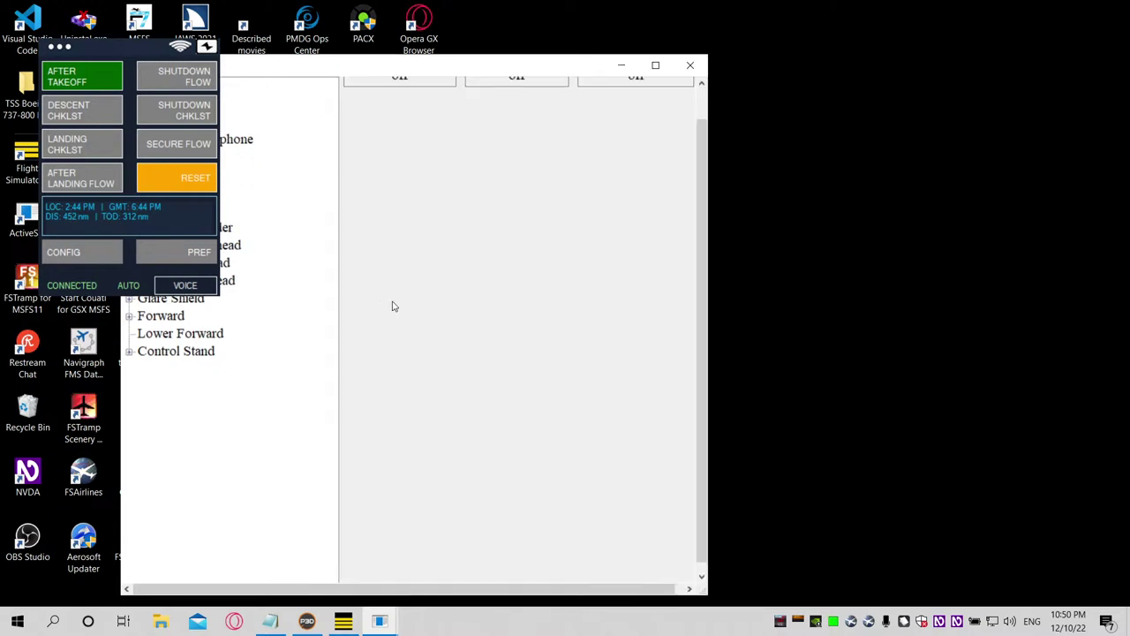
{"action": "key", "text": "Down"}
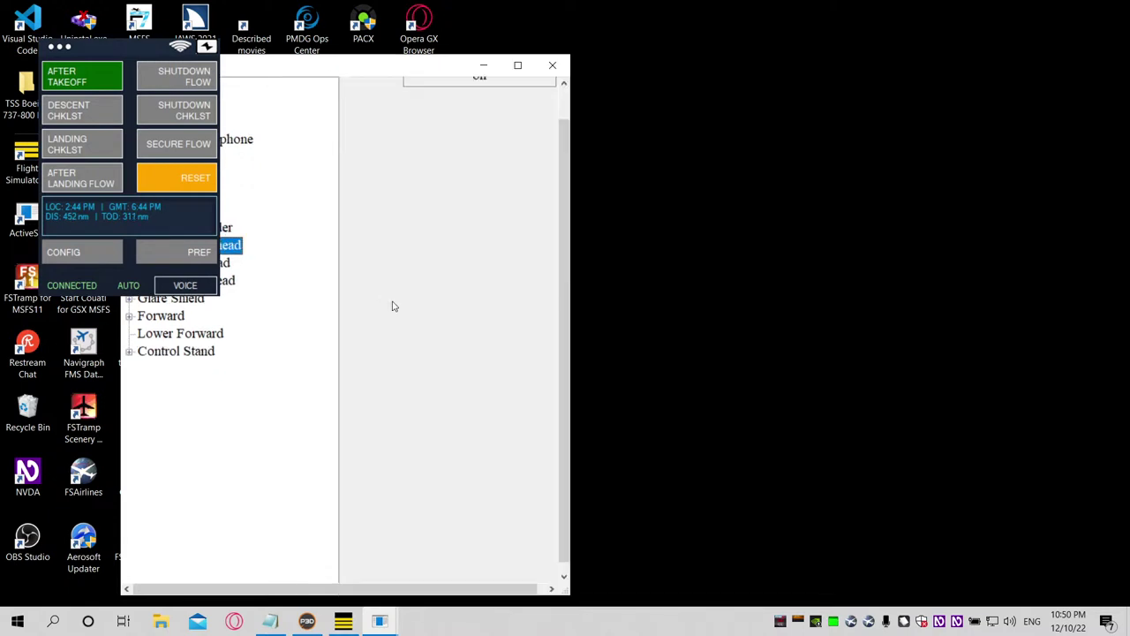
{"action": "key", "text": "Tab"}
{"action": "key", "text": "Tab"}
{"action": "key", "text": "Tab"}
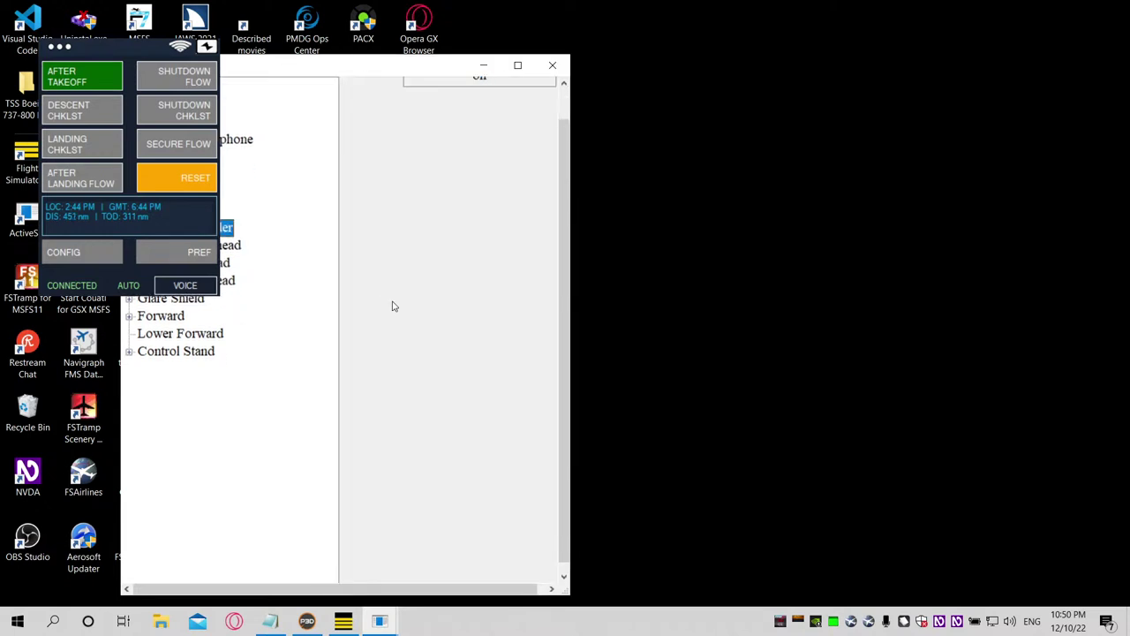
{"action": "key", "text": "shift+Tab"}
{"action": "key", "text": "shift+Tab"}
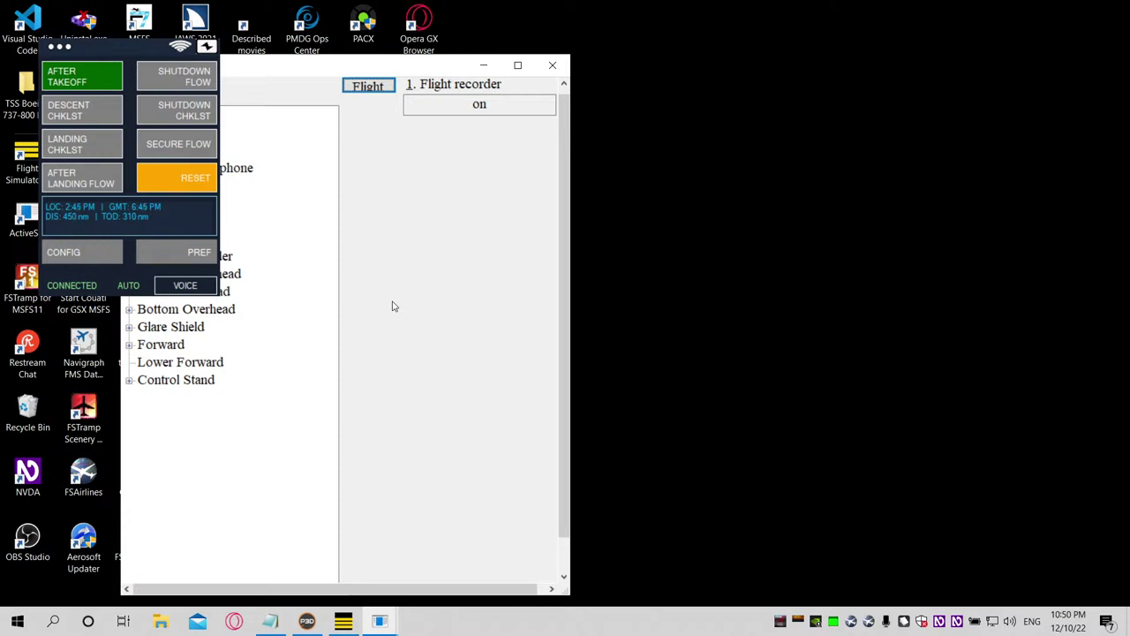
{"action": "key", "text": "Tab"}
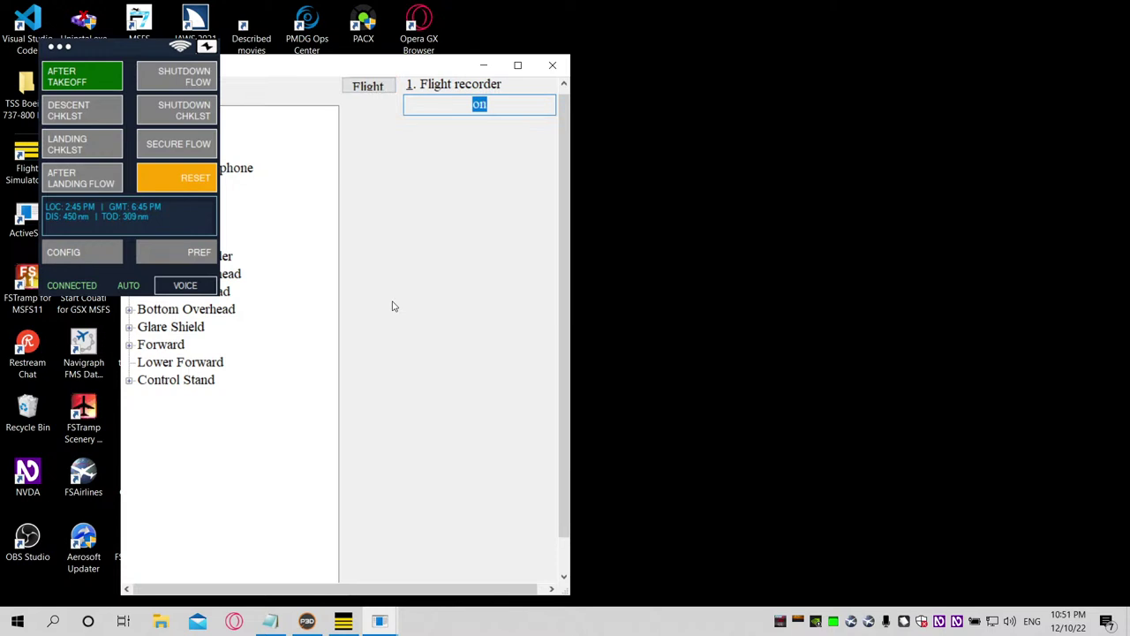
{"action": "key", "text": "shift+Tab"}
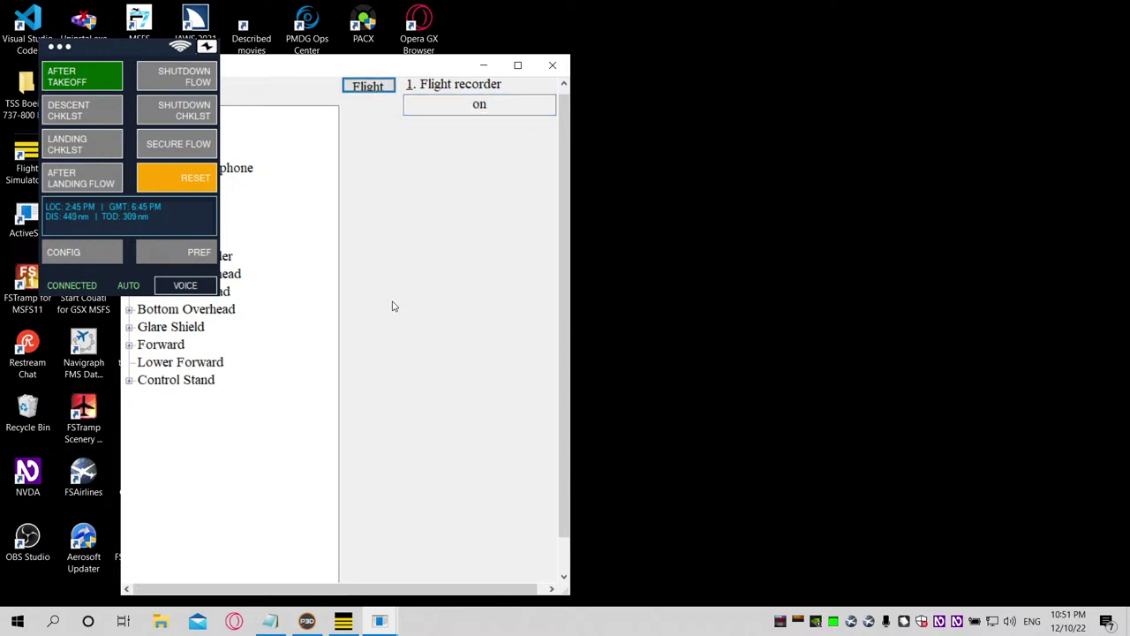
{"action": "key", "text": "Tab"}
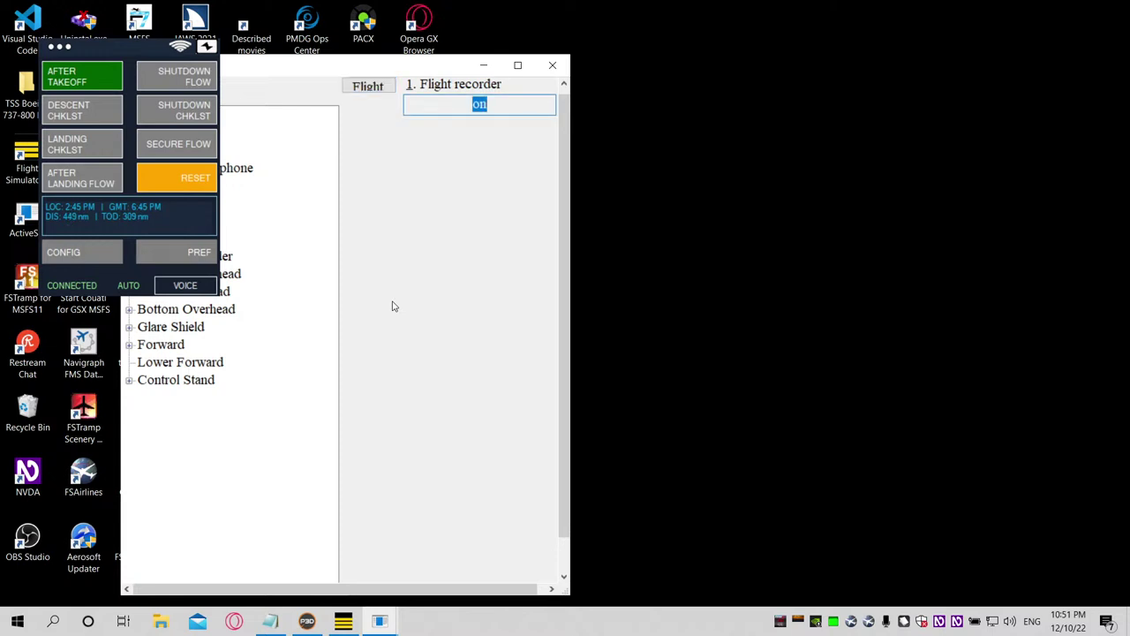
{"action": "key", "text": "shift+Tab"}
{"action": "key", "text": "shift+Tab"}
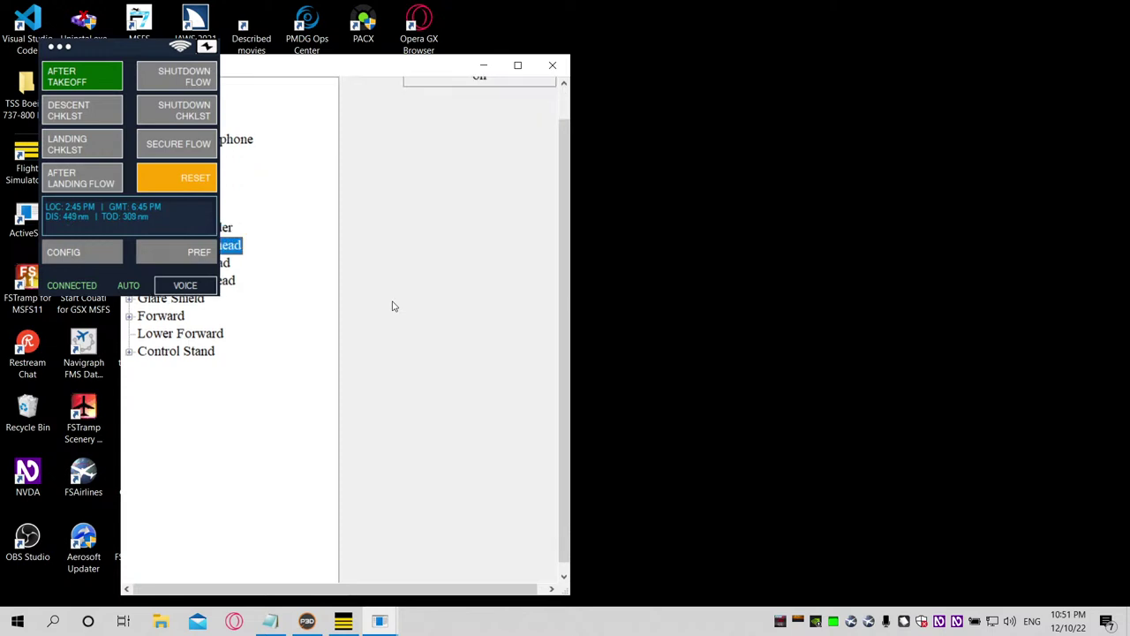
Step: Expand the overhead section listed above Center Overhead and examine the flight controls A and B, spoiler, yaw damper and alternate flaps switches
{"action": "key", "text": "Right"}
{"action": "key", "text": "Tab"}
{"action": "key", "text": "shift+Tab"}
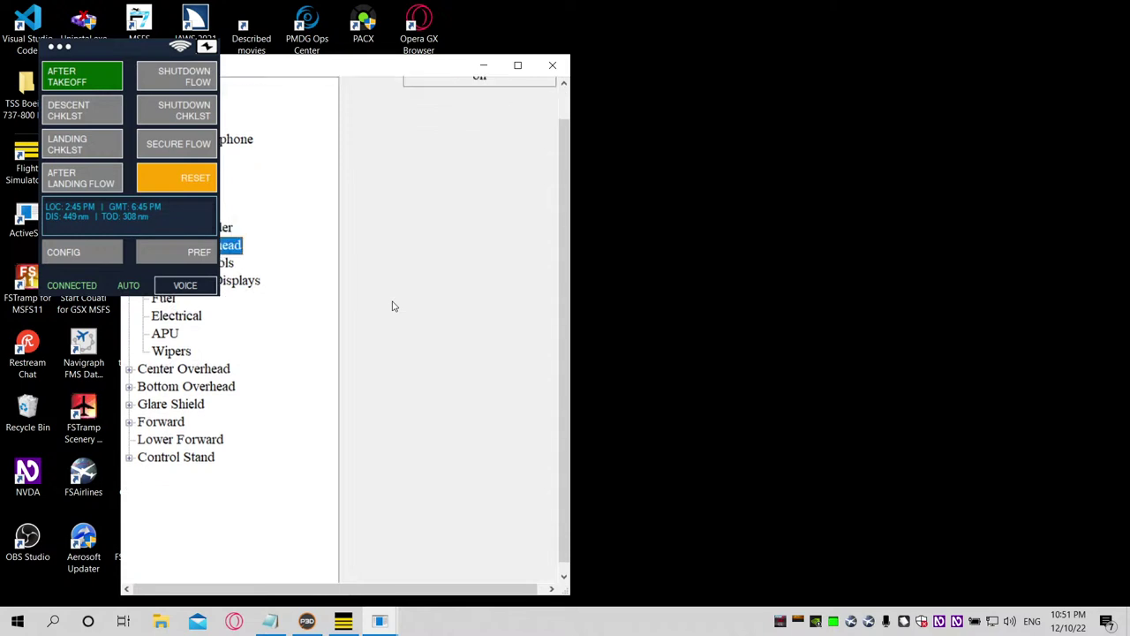
{"action": "key", "text": "Down"}
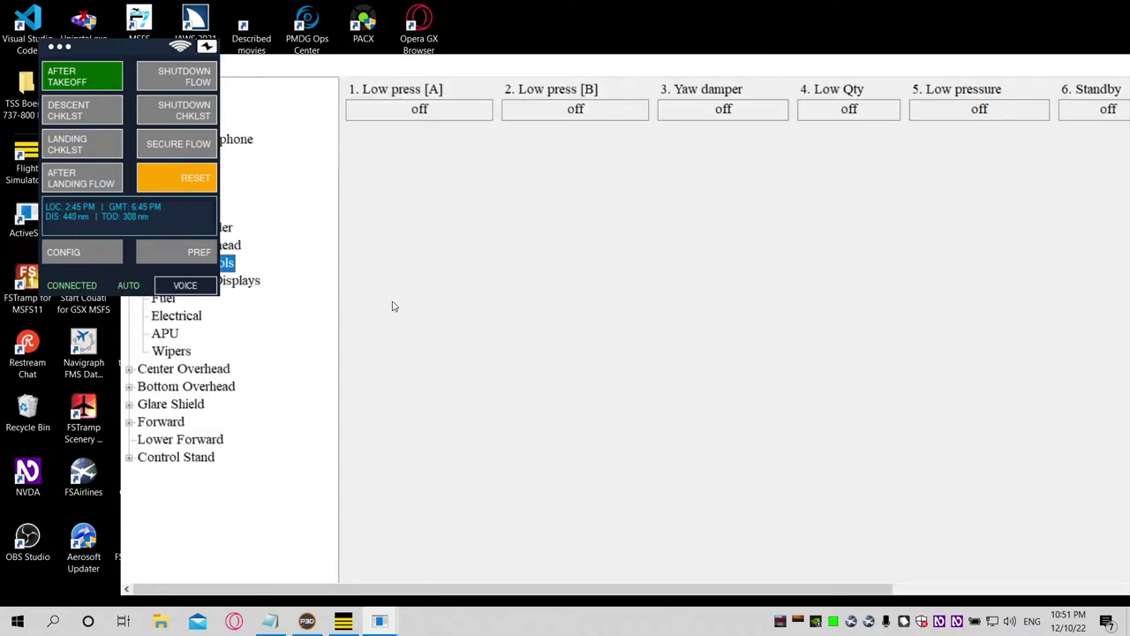
{"action": "key", "text": "Tab"}
{"action": "key", "text": "Tab"}
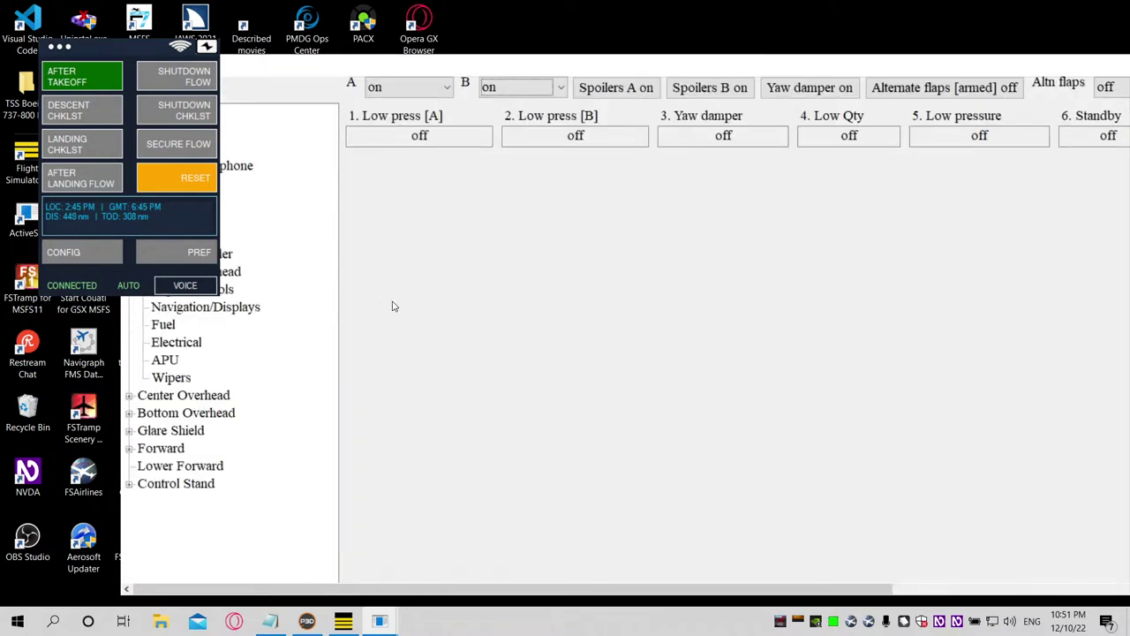
{"action": "key", "text": "Tab"}
{"action": "key", "text": "Tab"}
{"action": "key", "text": "Tab"}
{"action": "key", "text": "Tab"}
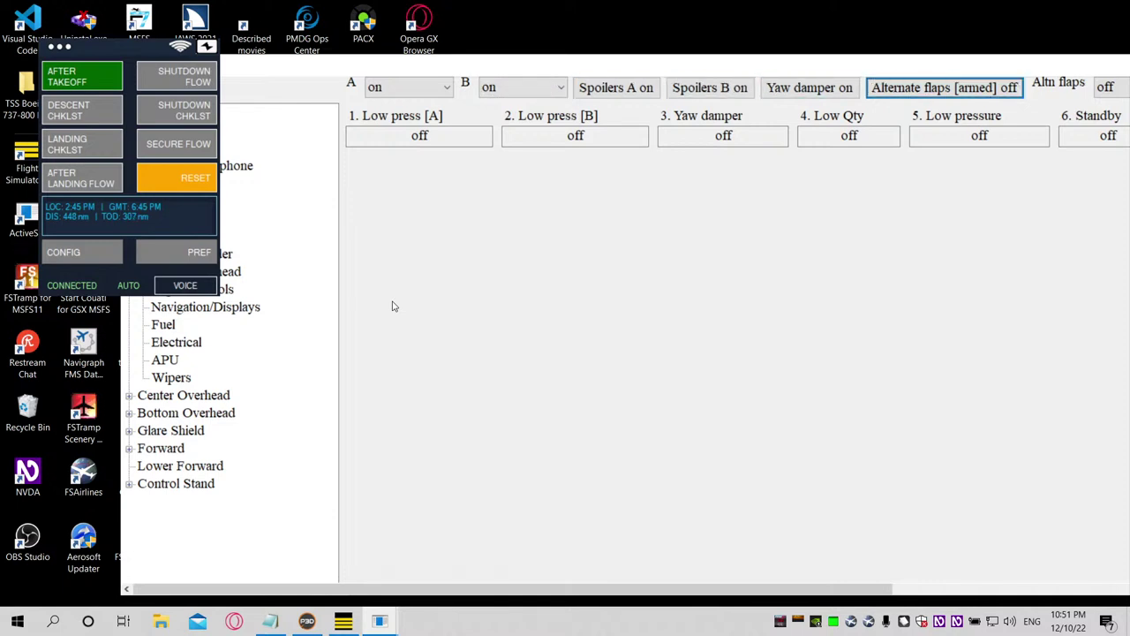
{"action": "key", "text": "Tab"}
{"action": "key", "text": "shift+Tab"}
{"action": "key", "text": "Tab"}
{"action": "key", "text": "Tab"}
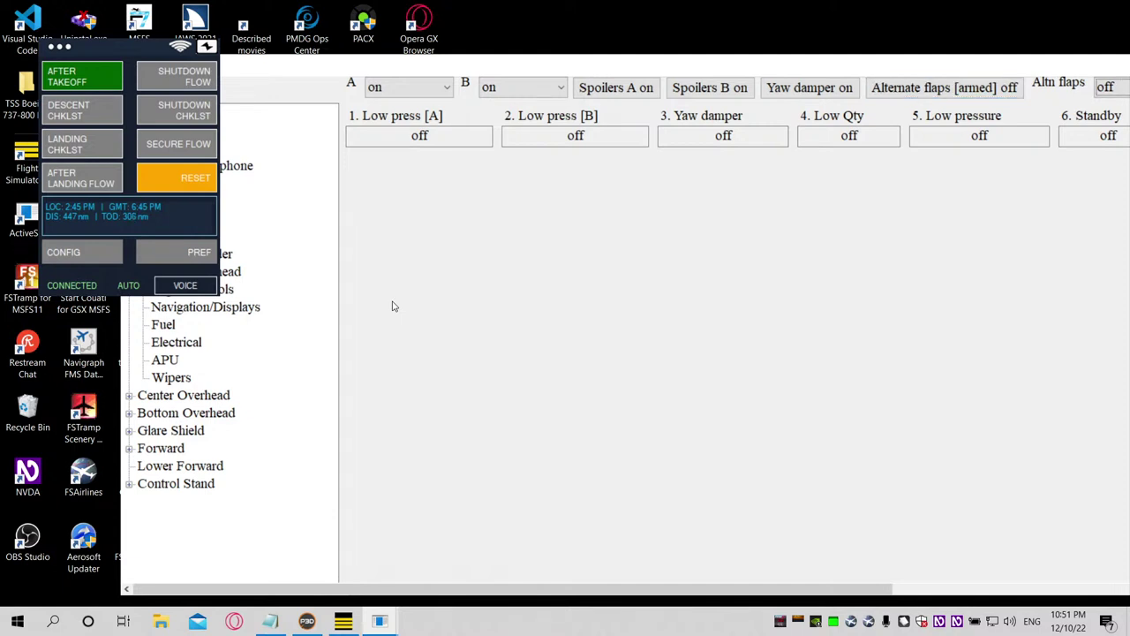
Step: Examine the flight controls indicators, from low pressure A and B through standby, feel differential and speed trim fail
{"action": "key", "text": "Tab"}
{"action": "key", "text": "Tab"}
{"action": "key", "text": "Tab"}
{"action": "key", "text": "Tab"}
{"action": "key", "text": "Tab"}
{"action": "key", "text": "Tab"}
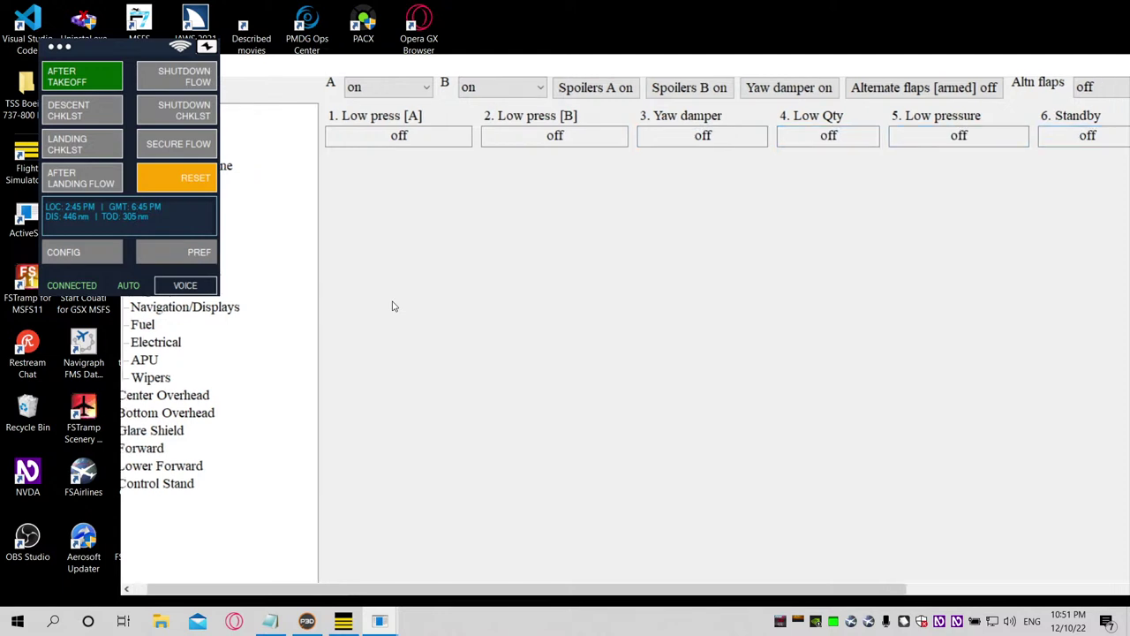
{"action": "key", "text": "Tab"}
{"action": "key", "text": "Tab"}
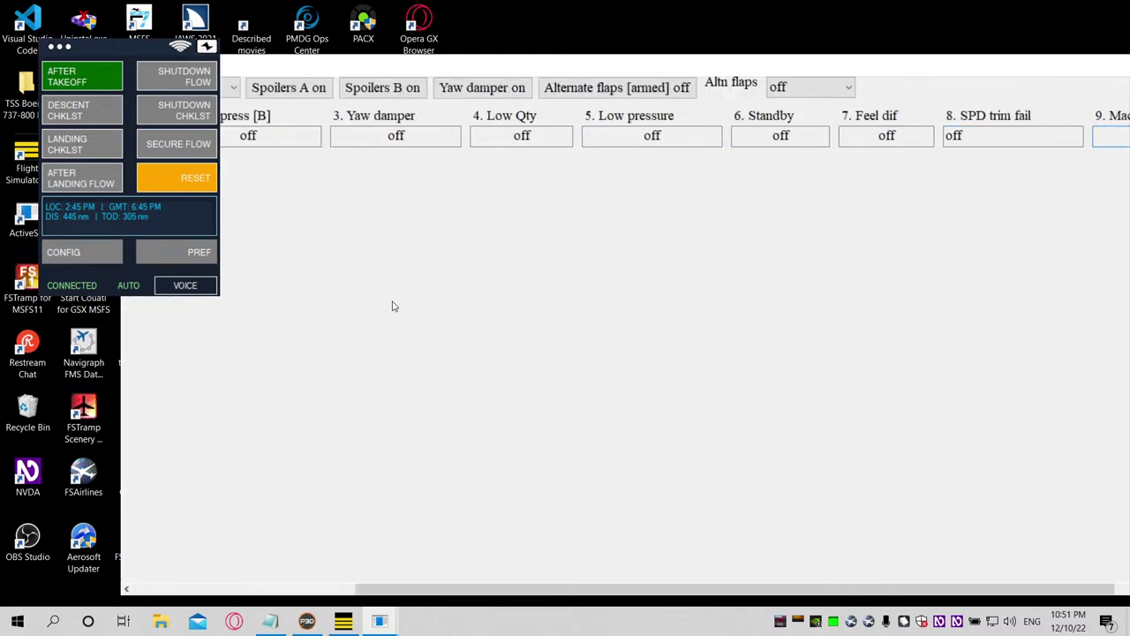
{"action": "key", "text": "Tab"}
{"action": "key", "text": "Tab"}
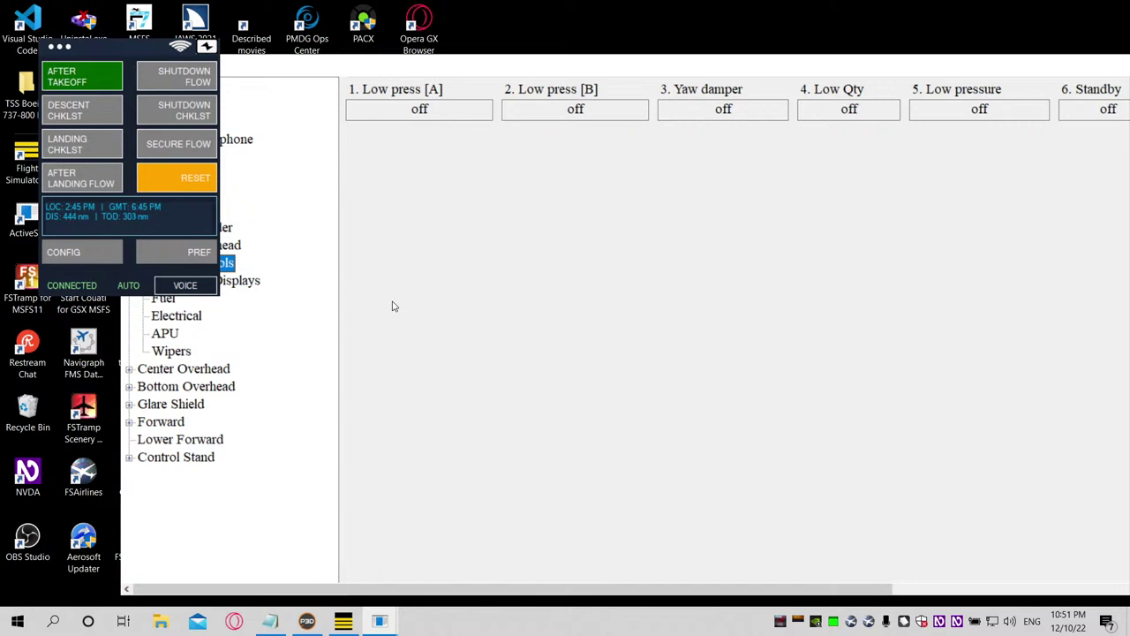
{"action": "key", "text": "Tab"}
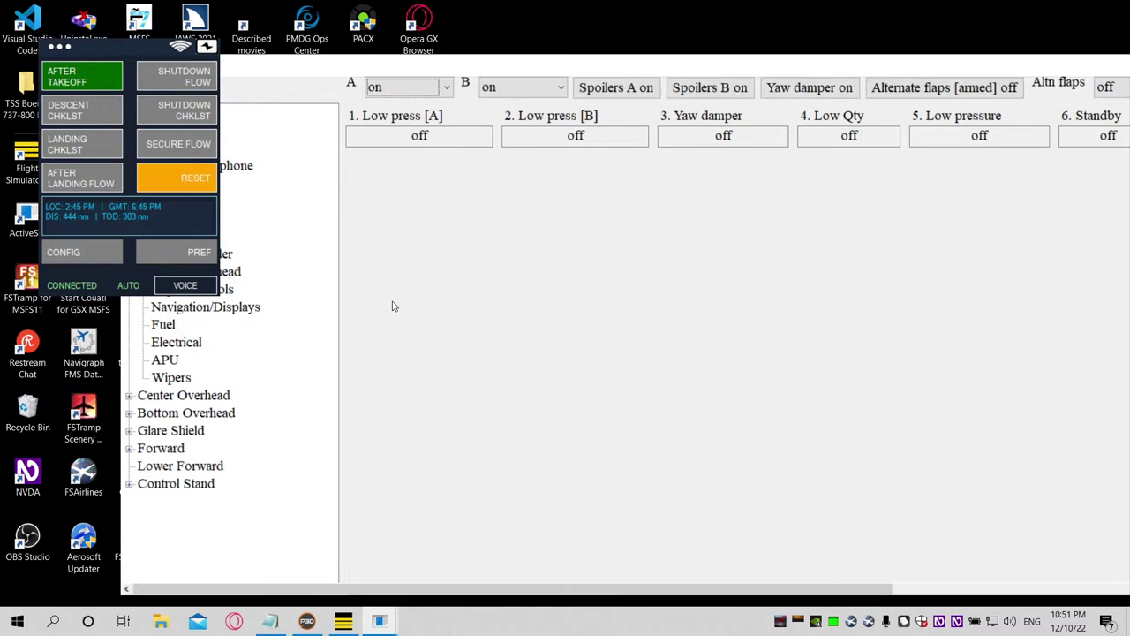
Step: Open the Navigation/Displays section and look through the VHF nav selector's positions, leaving it at normal
{"action": "key", "text": "shift+Tab"}
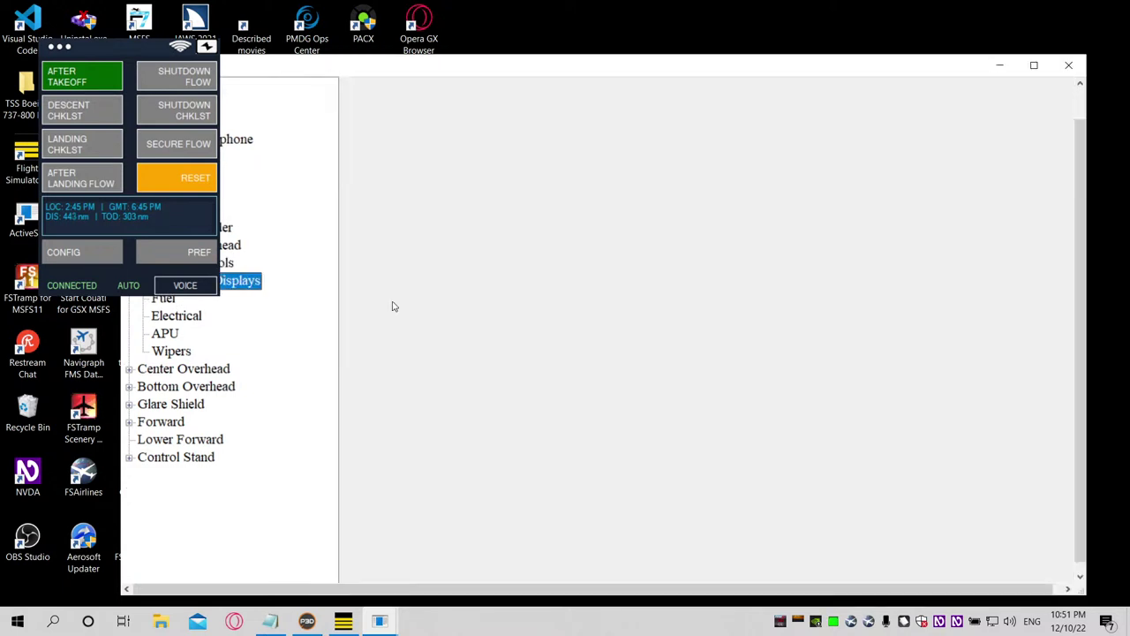
{"action": "key", "text": "Tab"}
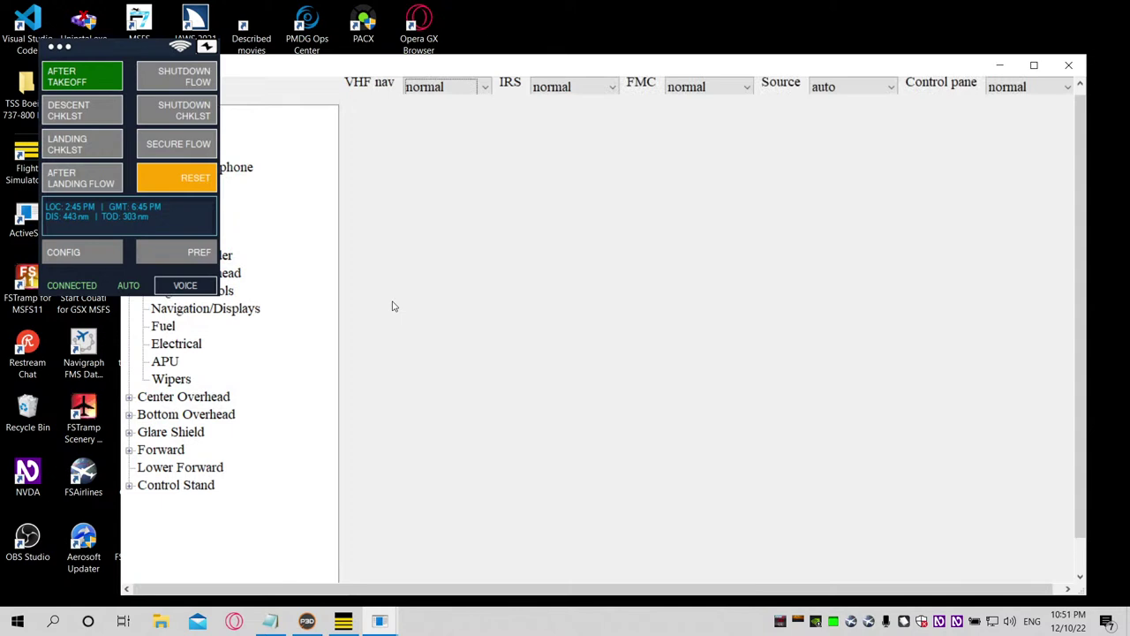
{"action": "key", "text": "Down"}
{"action": "key", "text": "Up"}
{"action": "key", "text": "Up"}
{"action": "key", "text": "Down"}
{"action": "key", "text": "Tab"}
{"action": "key", "text": "shift+Tab"}
{"action": "key", "text": "shift+Tab"}
Step: Open the Fuel section and examine the AFT fuel pump, aux fuel and fuel bleed controls
{"action": "key", "text": "Down"}
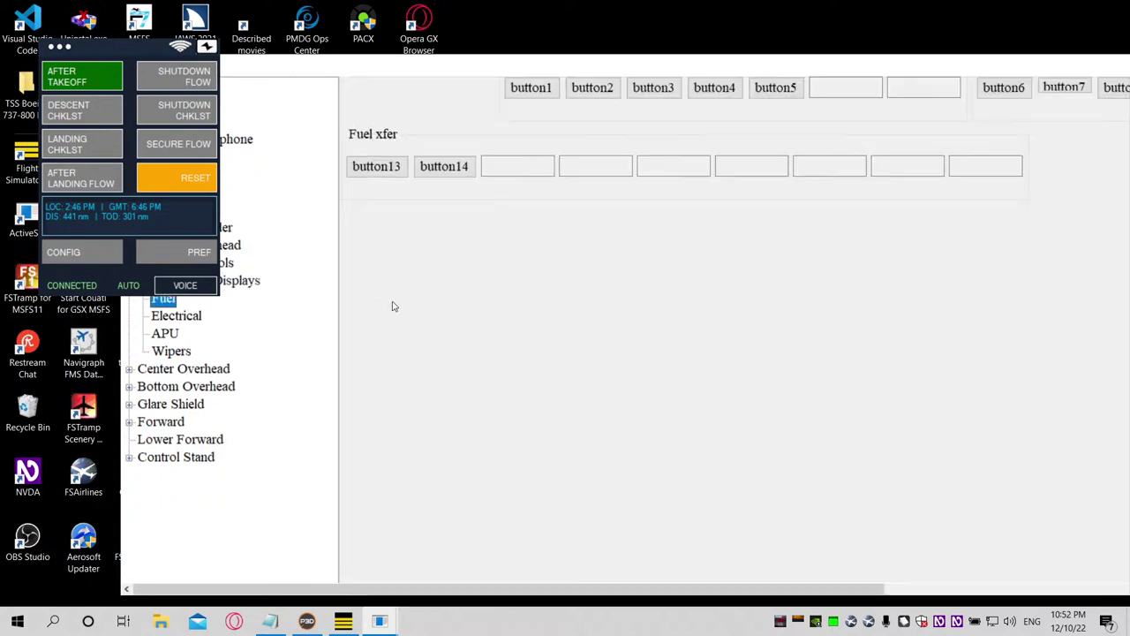
{"action": "key", "text": "Tab"}
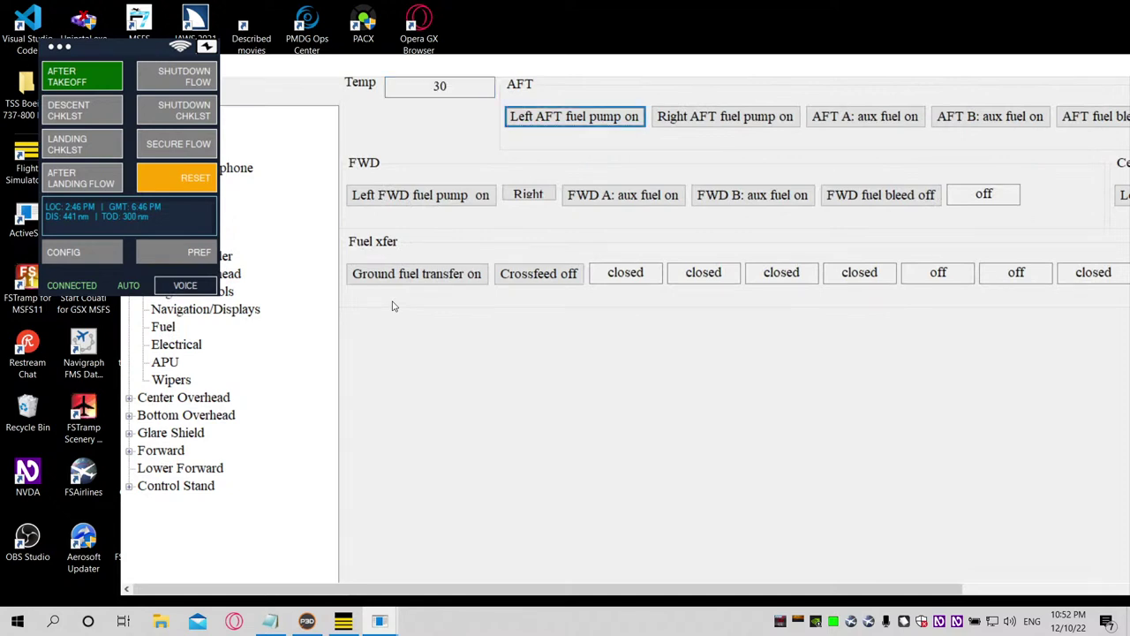
{"action": "key", "text": "Tab"}
{"action": "key", "text": "Tab"}
{"action": "key", "text": "Tab"}
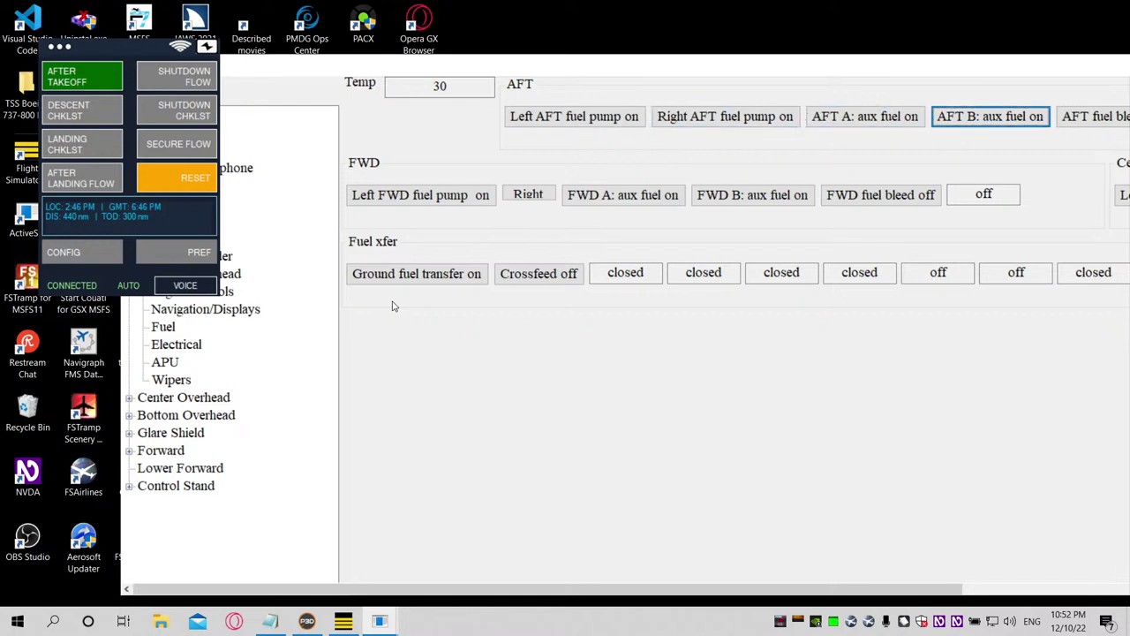
{"action": "key", "text": "Tab"}
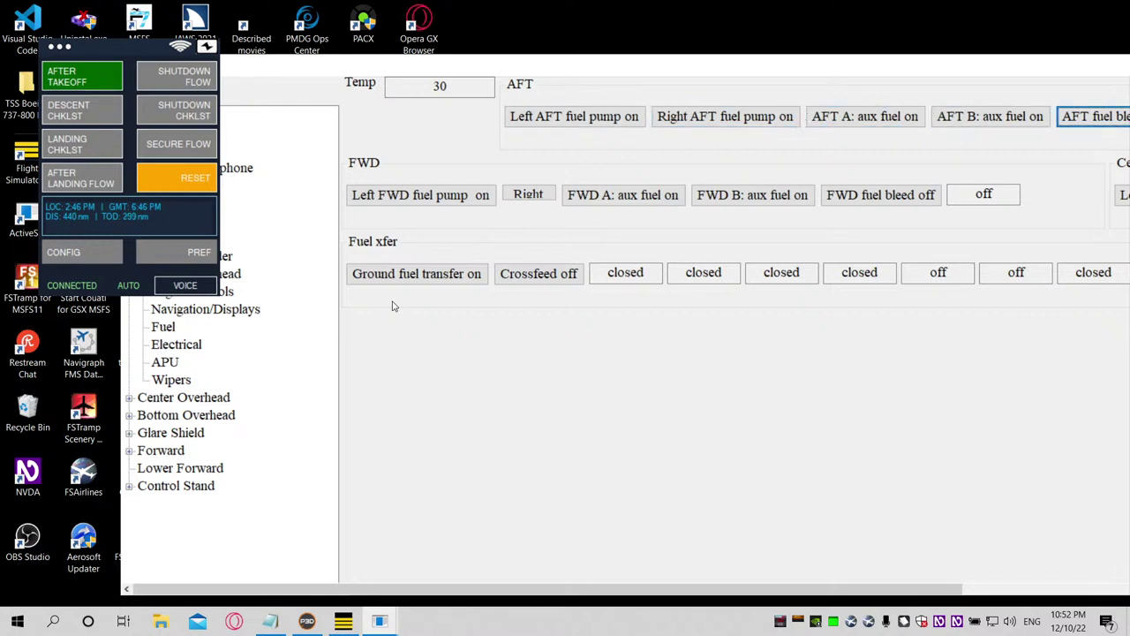
{"action": "key", "text": "Tab"}
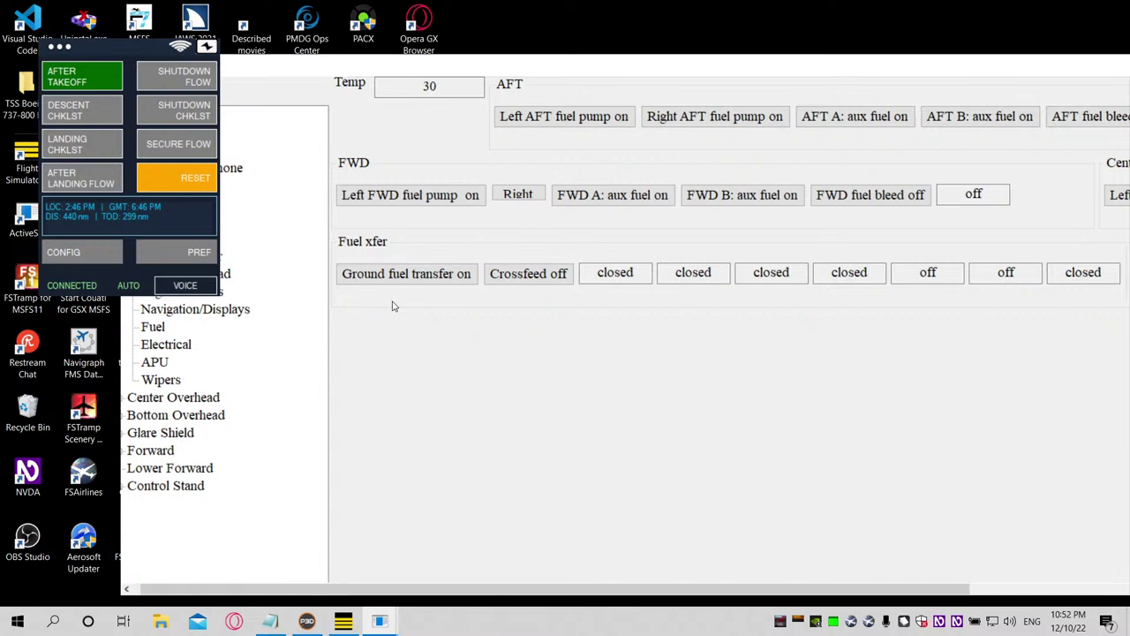
{"action": "key", "text": "Tab"}
Step: Examine the FWD fuel pump, aux fuel and fuel bleed controls, continuing to the left center fuel pump
{"action": "key", "text": "Tab"}
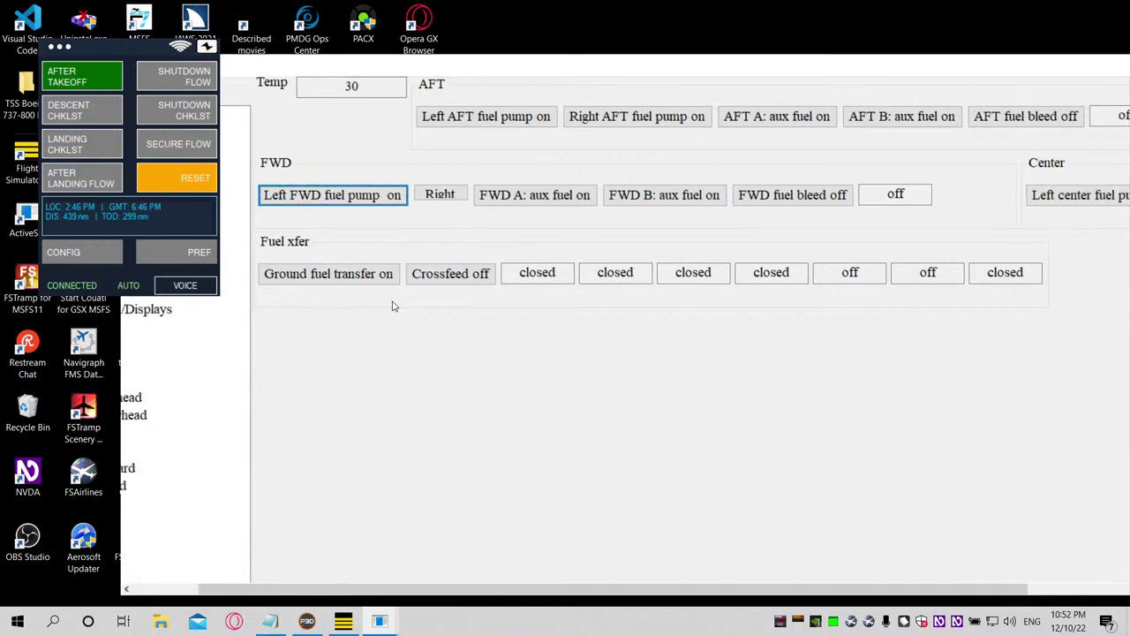
{"action": "key", "text": "Tab"}
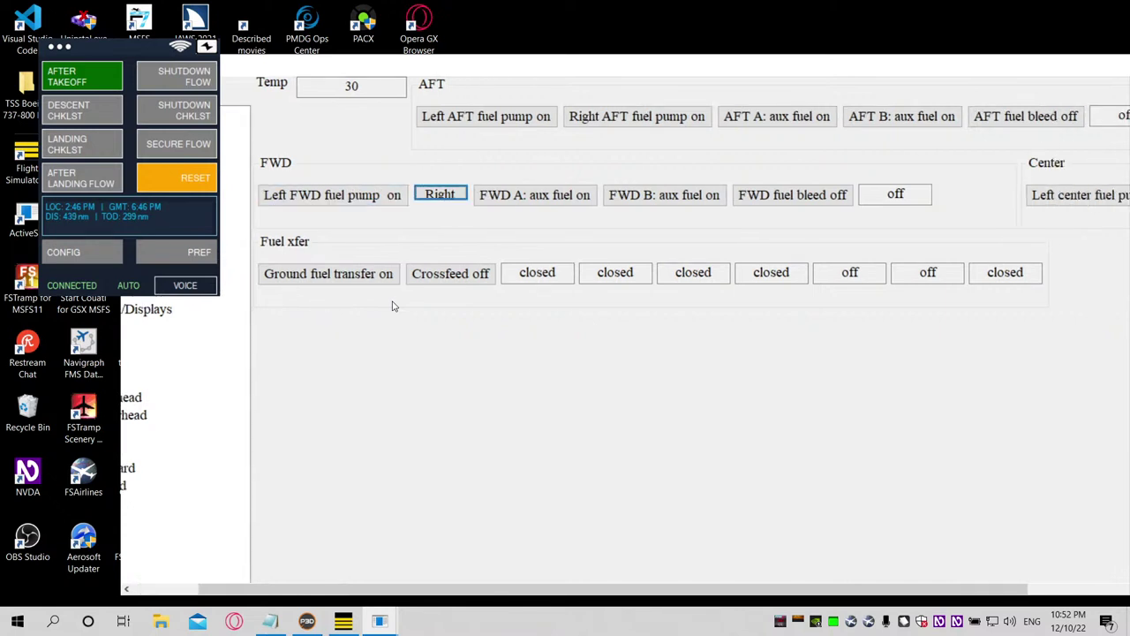
{"action": "key", "text": "Tab"}
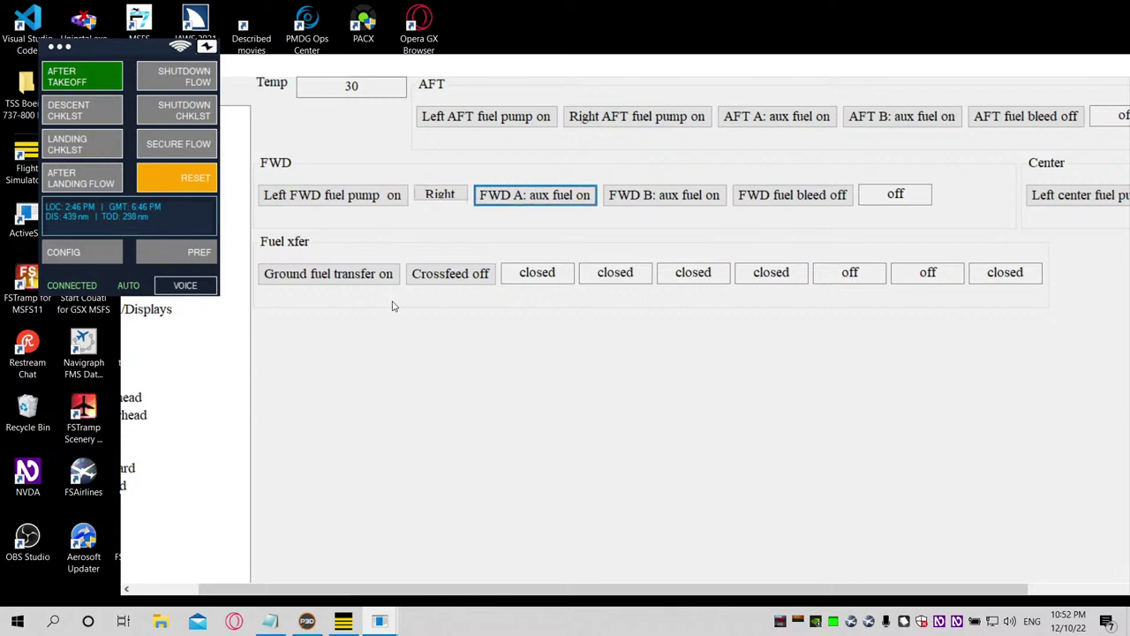
{"action": "key", "text": "Tab"}
{"action": "key", "text": "Tab"}
{"action": "key", "text": "Tab"}
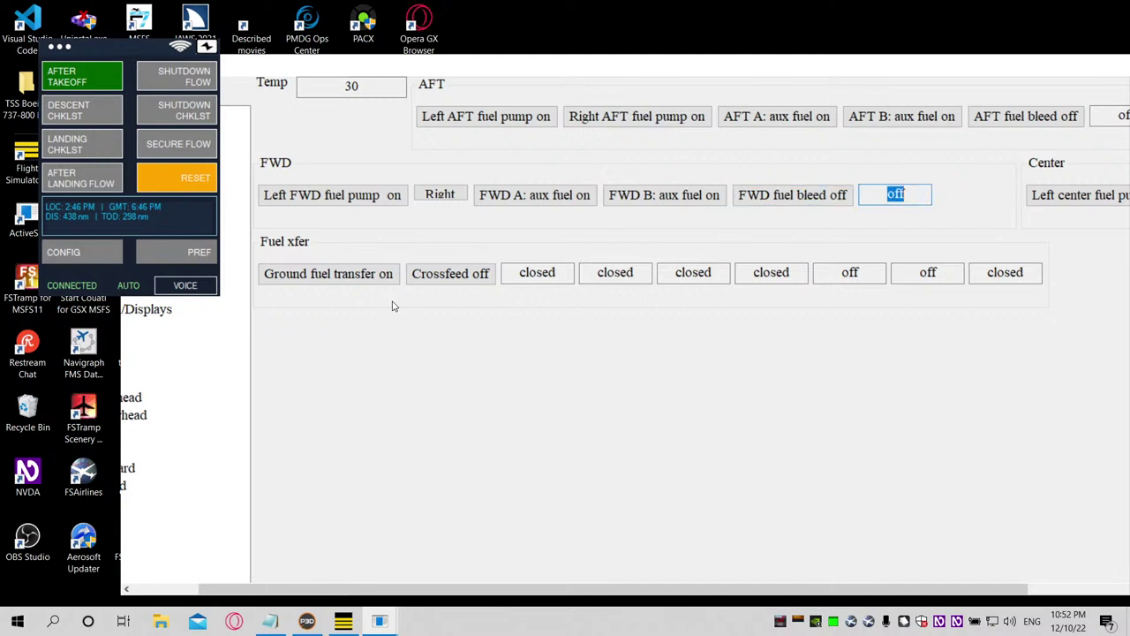
{"action": "key", "text": "Tab"}
{"action": "key", "text": "Tab"}
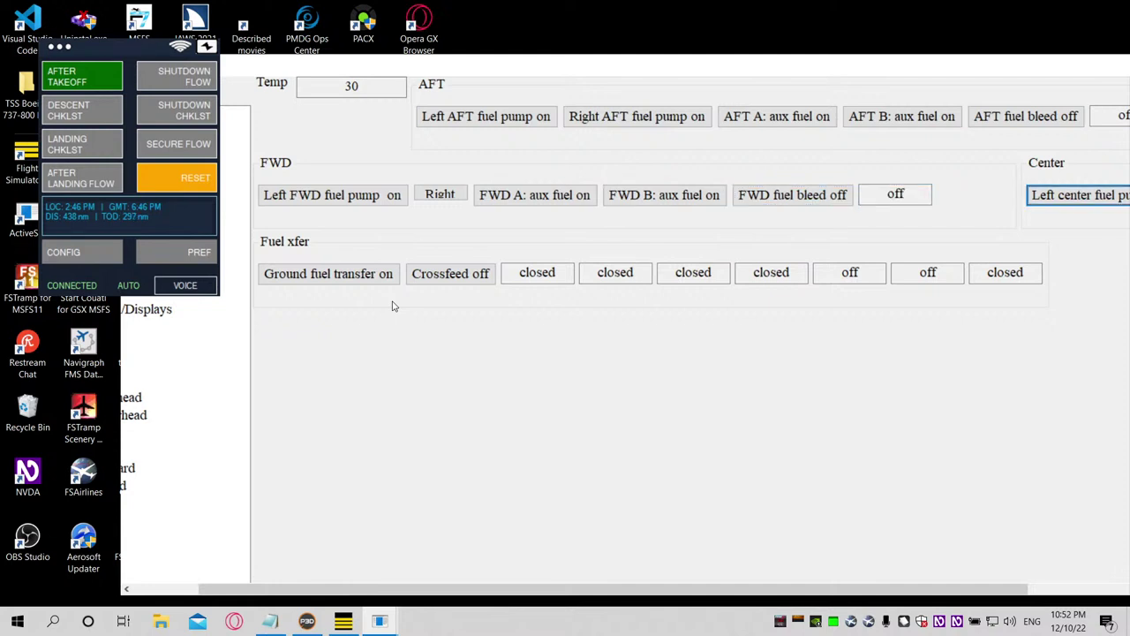
Step: Examine the right center fuel pump, ground fuel transfer and crossfeed controls in the Fuel section
{"action": "key", "text": "Tab"}
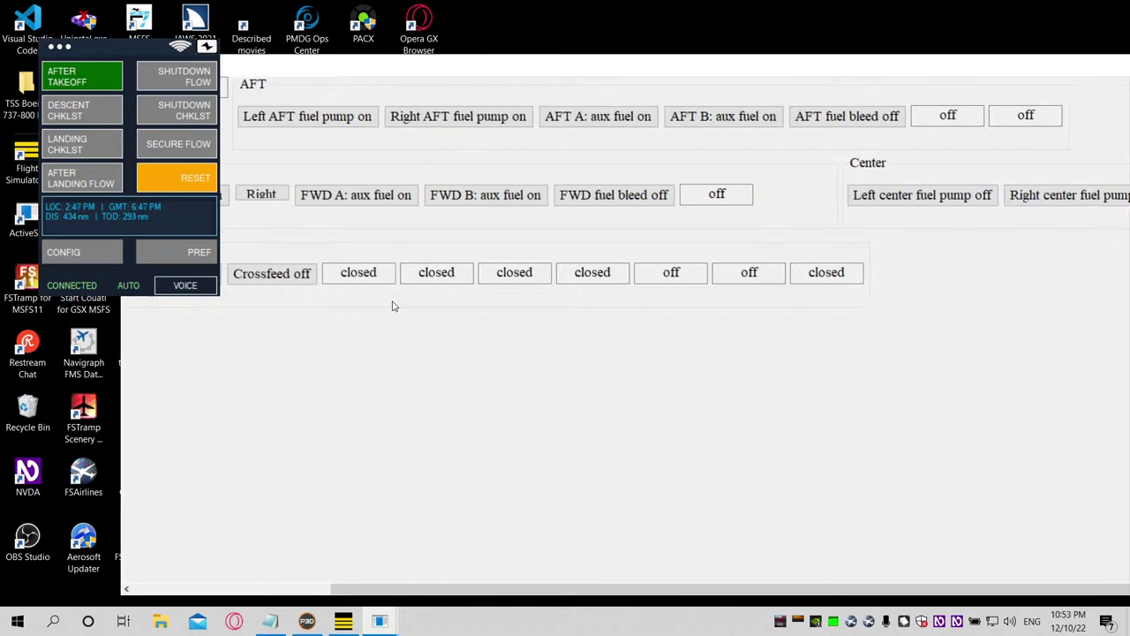
{"action": "key", "text": "Tab"}
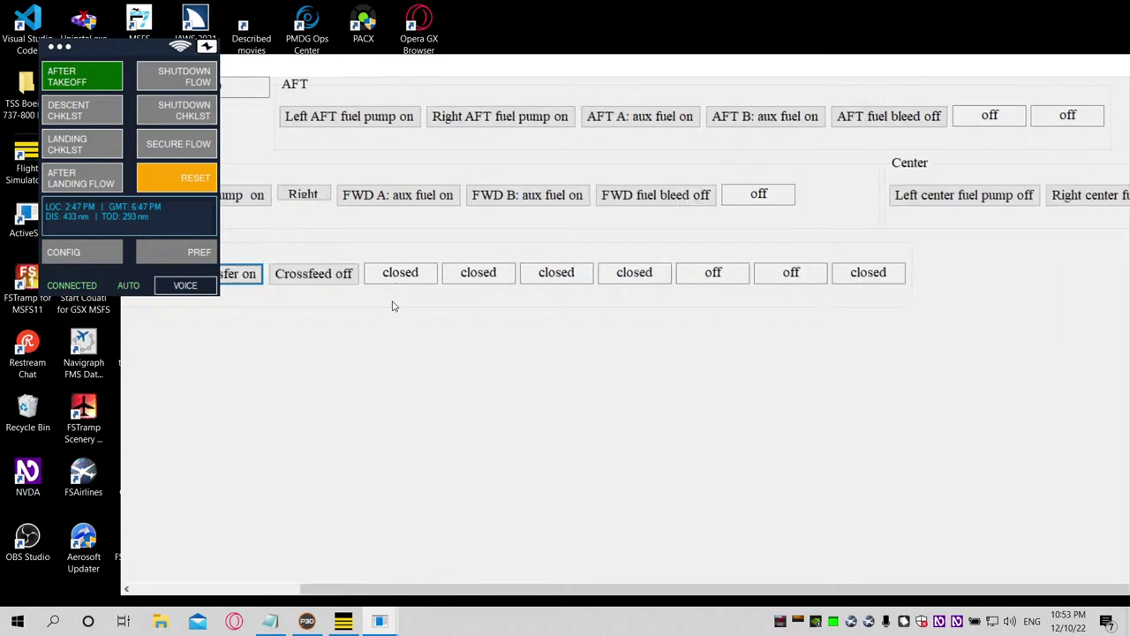
{"action": "key", "text": "Tab"}
Step: Review each of the Fuel xfer status fields following the crossfeed control, through to the last one
{"action": "key", "text": "Tab"}
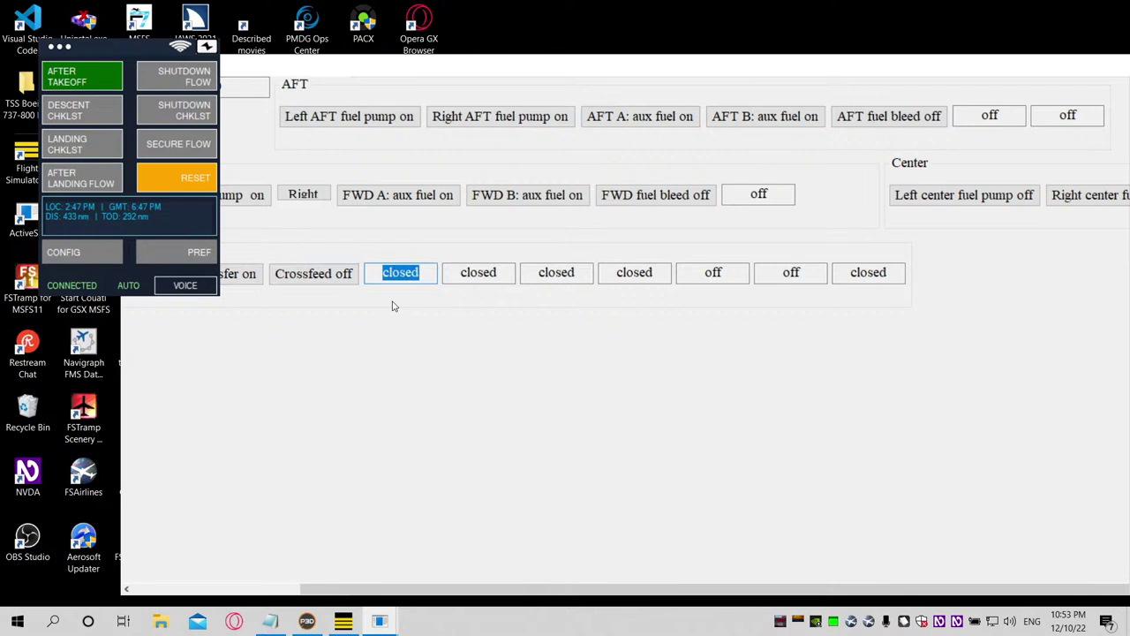
{"action": "key", "text": "Tab"}
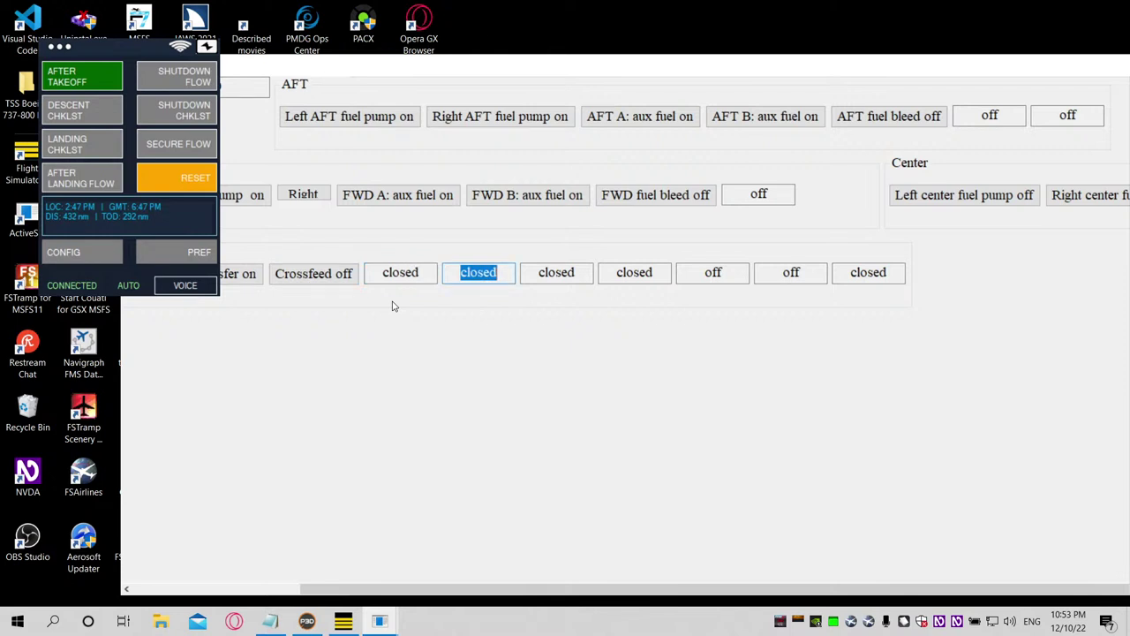
{"action": "key", "text": "shift+Tab"}
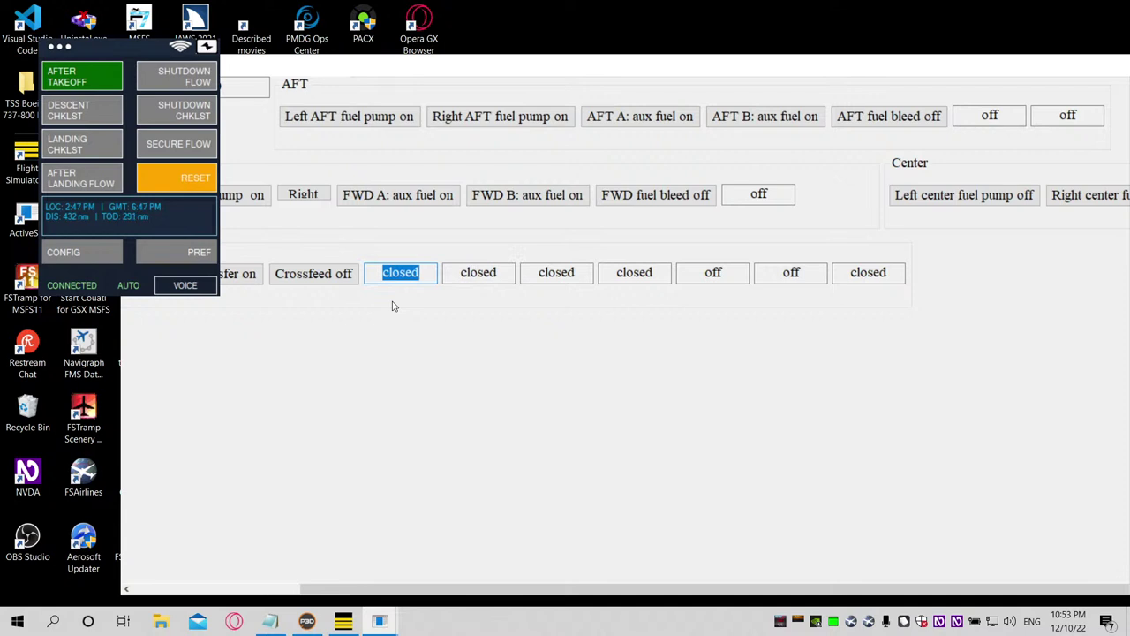
{"action": "key", "text": "Tab"}
{"action": "key", "text": "Tab"}
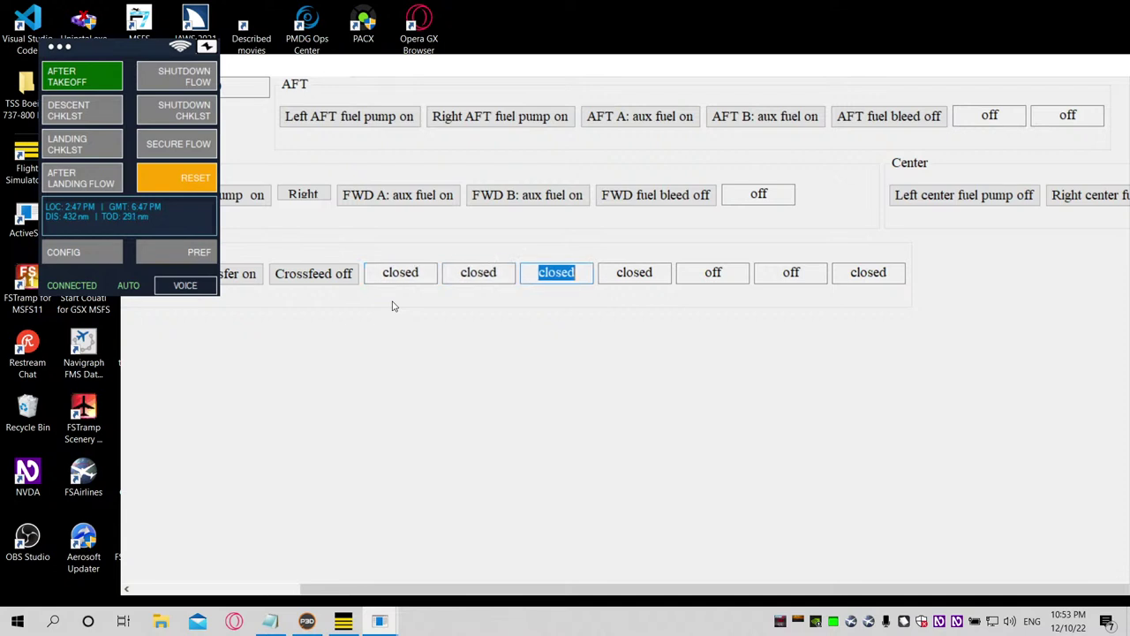
{"action": "key", "text": "Tab"}
{"action": "key", "text": "Tab"}
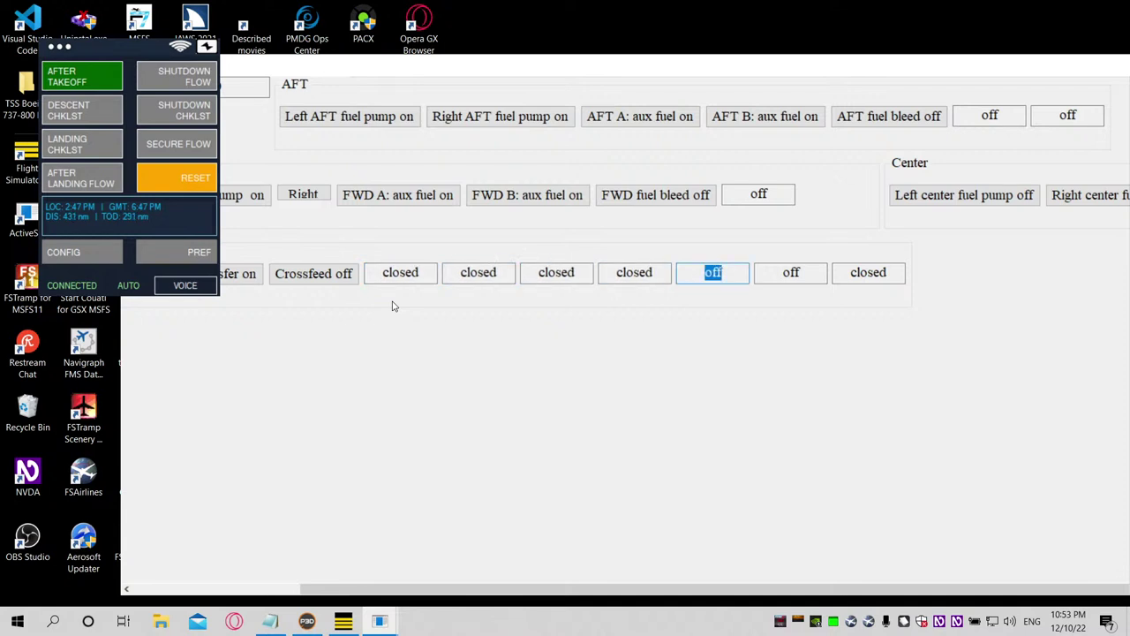
{"action": "key", "text": "Tab"}
{"action": "key", "text": "Tab"}
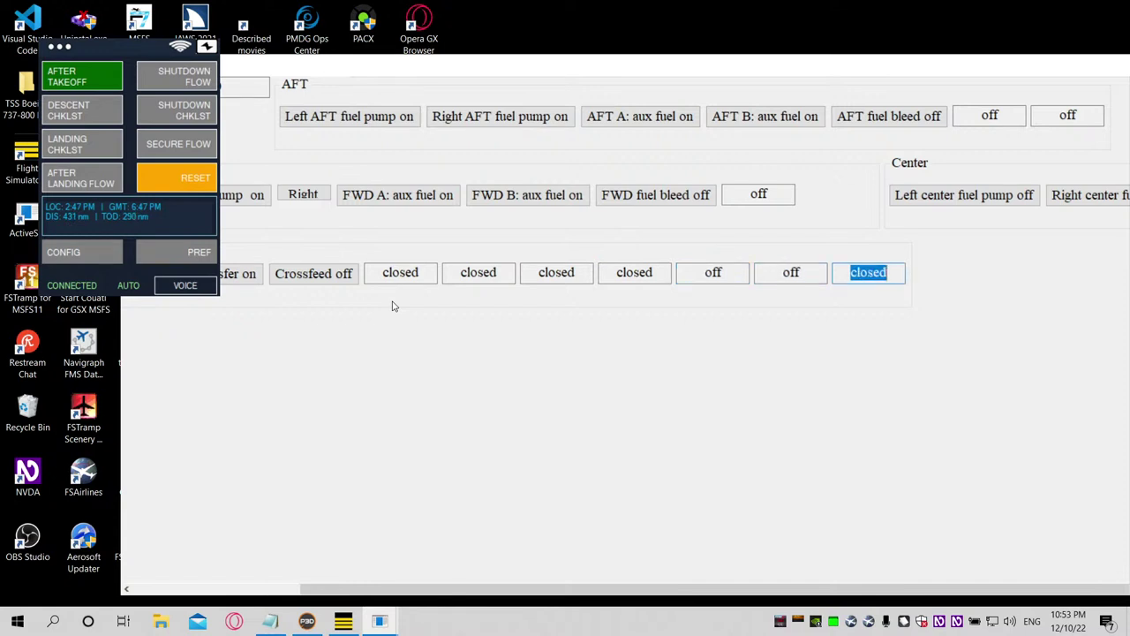
{"action": "key", "text": "Tab"}
Step: Open the Electrical section and examine the battery, ground power, cabin utility, IFE and DC power selector controls
{"action": "key", "text": "Down"}
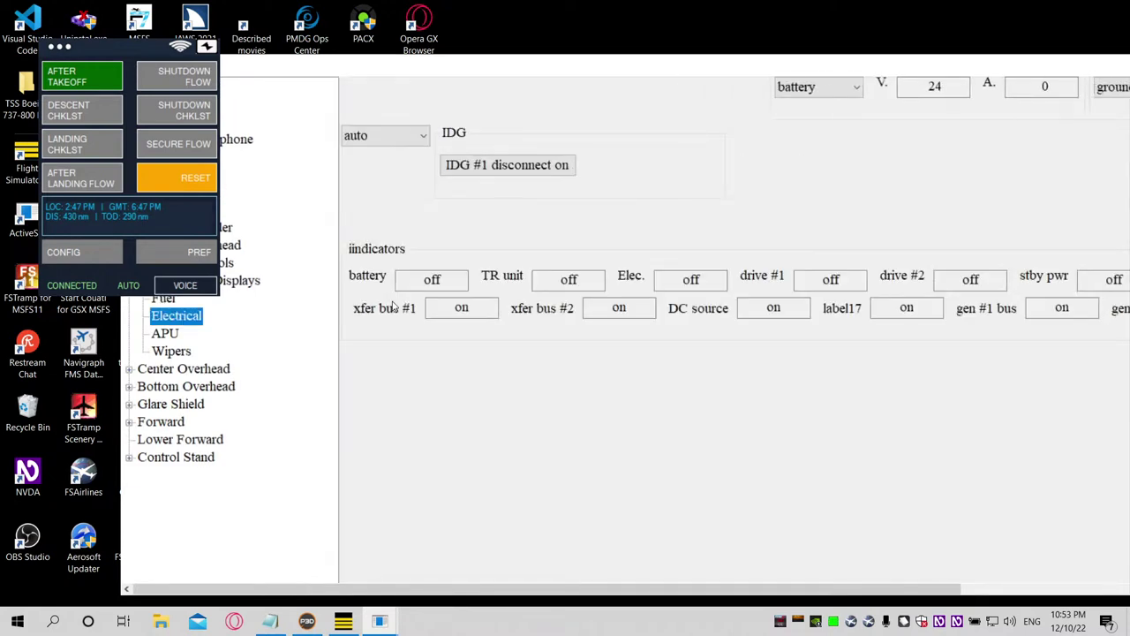
{"action": "key", "text": "Tab"}
{"action": "key", "text": "Tab"}
{"action": "key", "text": "Tab"}
{"action": "key", "text": "Tab"}
{"action": "key", "text": "Tab"}
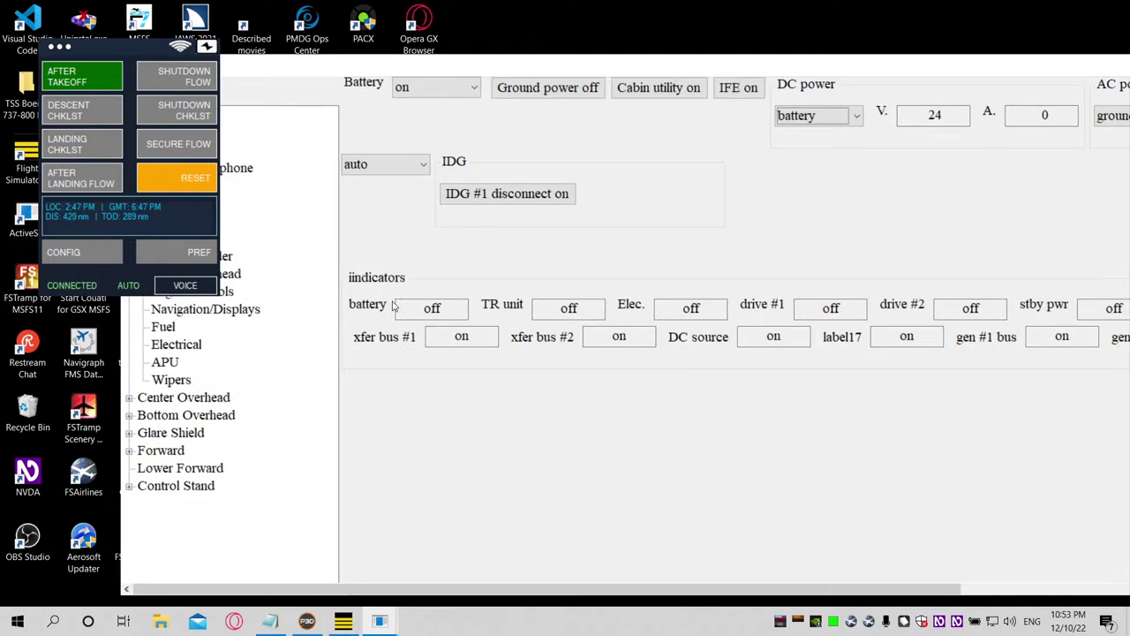
Step: Check the DC power voltage and amperage fields and continue into the AC power controls
{"action": "key", "text": "Tab"}
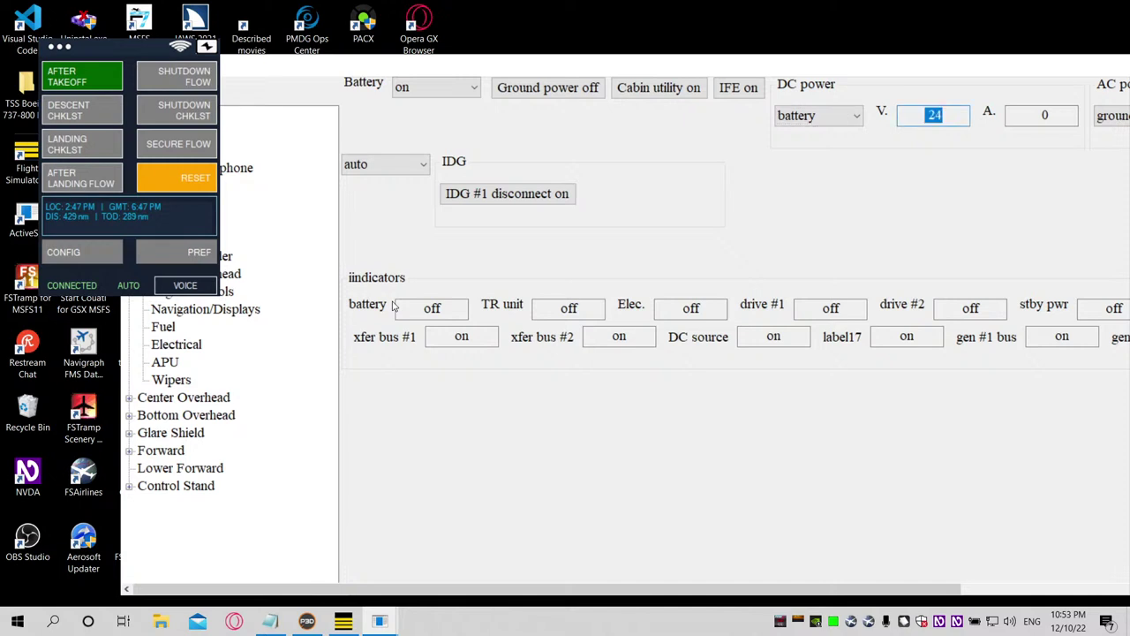
{"action": "key", "text": "Tab"}
{"action": "key", "text": "Tab"}
{"action": "key", "text": "Tab"}
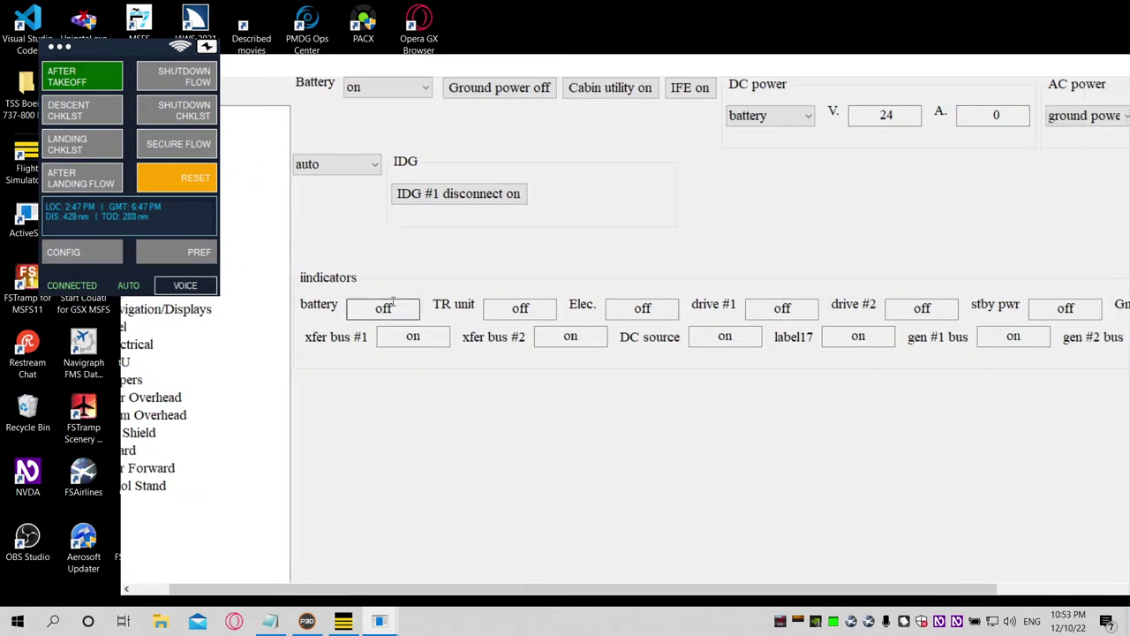
{"action": "key", "text": "Tab"}
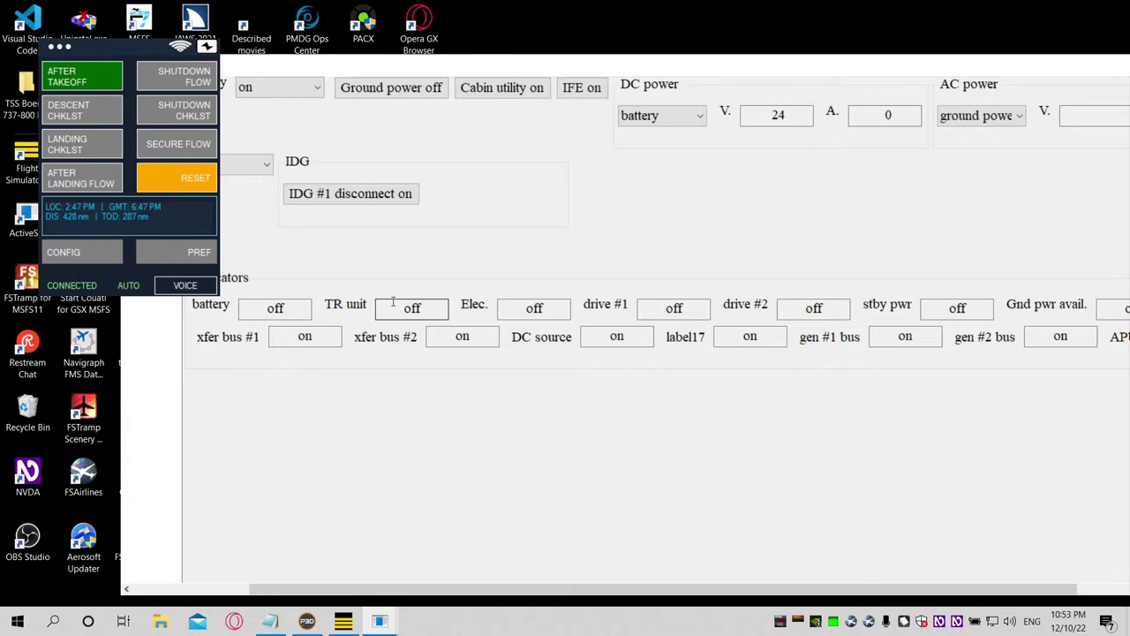
Step: Go through the remaining controls and fields of the Electrical section until all have been reviewed
{"action": "key", "text": "shift+Tab"}
{"action": "key", "text": "Tab"}
{"action": "key", "text": "Tab"}
{"action": "key", "text": "Tab"}
{"action": "key", "text": "Tab"}
{"action": "key", "text": "Tab"}
{"action": "key", "text": "Tab"}
{"action": "key", "text": "Tab"}
{"action": "key", "text": "Tab"}
{"action": "key", "text": "Tab"}
{"action": "key", "text": "Tab"}
{"action": "key", "text": "Tab"}
{"action": "key", "text": "Tab"}
{"action": "key", "text": "Tab"}
{"action": "key", "text": "Tab"}
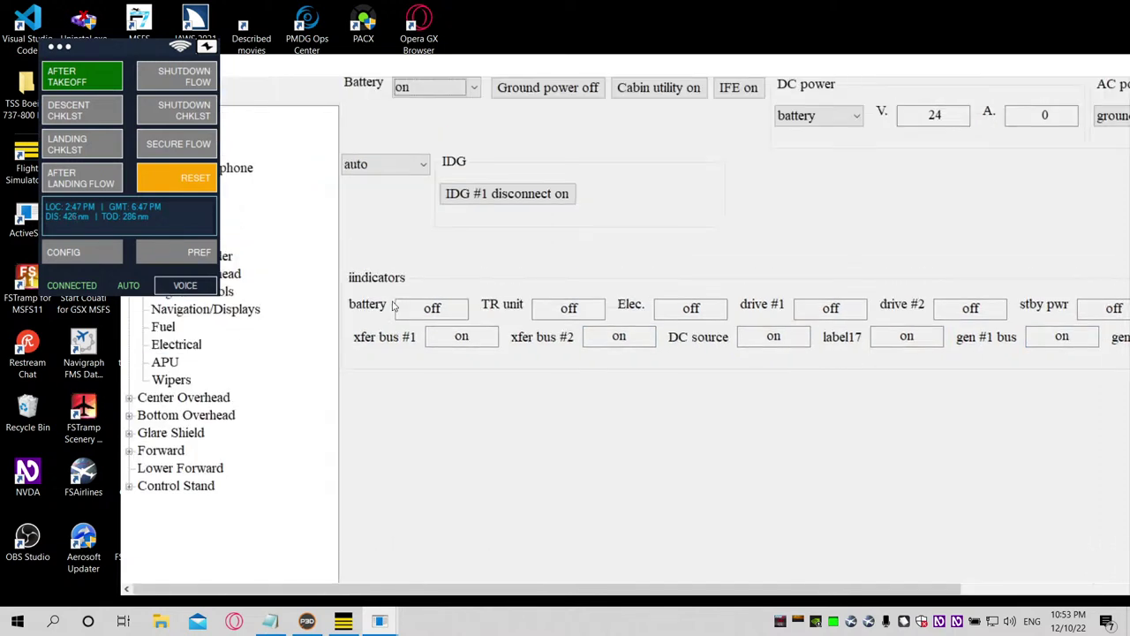
Step: Open the APU section and examine the EGT, maint, low oil pressure, fault and overspeed fields
{"action": "key", "text": "Down"}
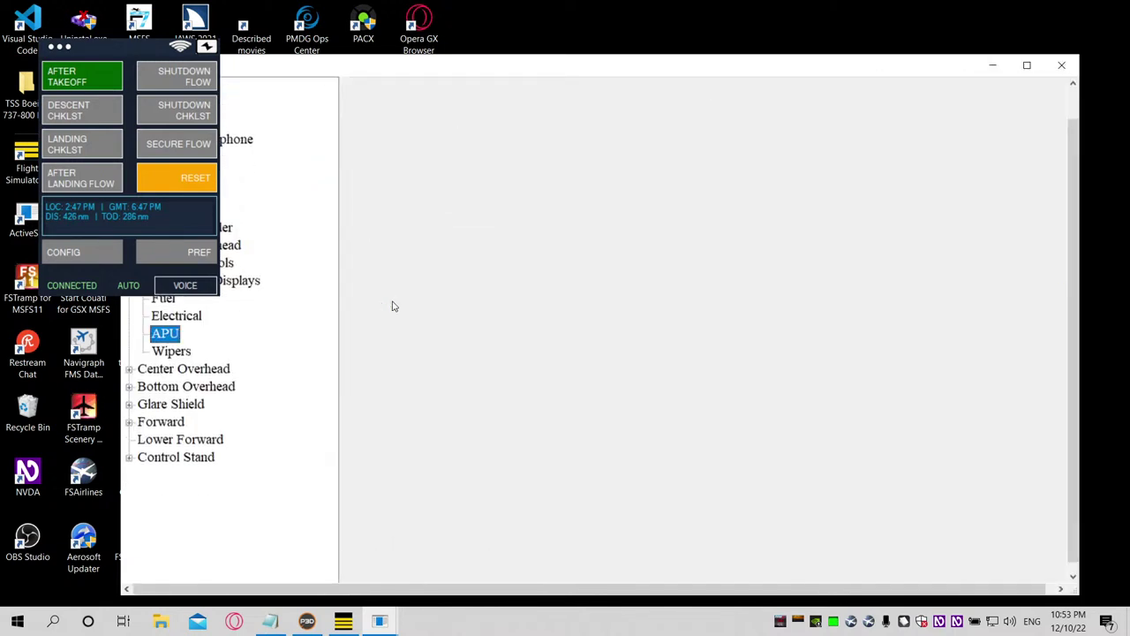
{"action": "key", "text": "Tab"}
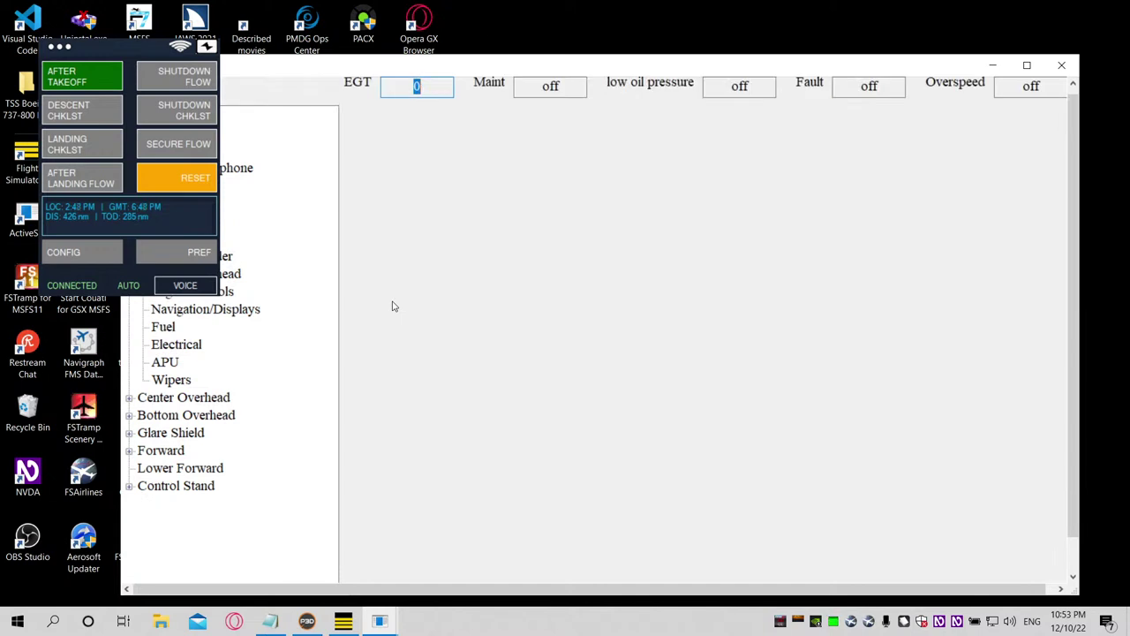
{"action": "key", "text": "Tab"}
{"action": "key", "text": "Tab"}
{"action": "key", "text": "Tab"}
{"action": "key", "text": "Tab"}
{"action": "key", "text": "Tab"}
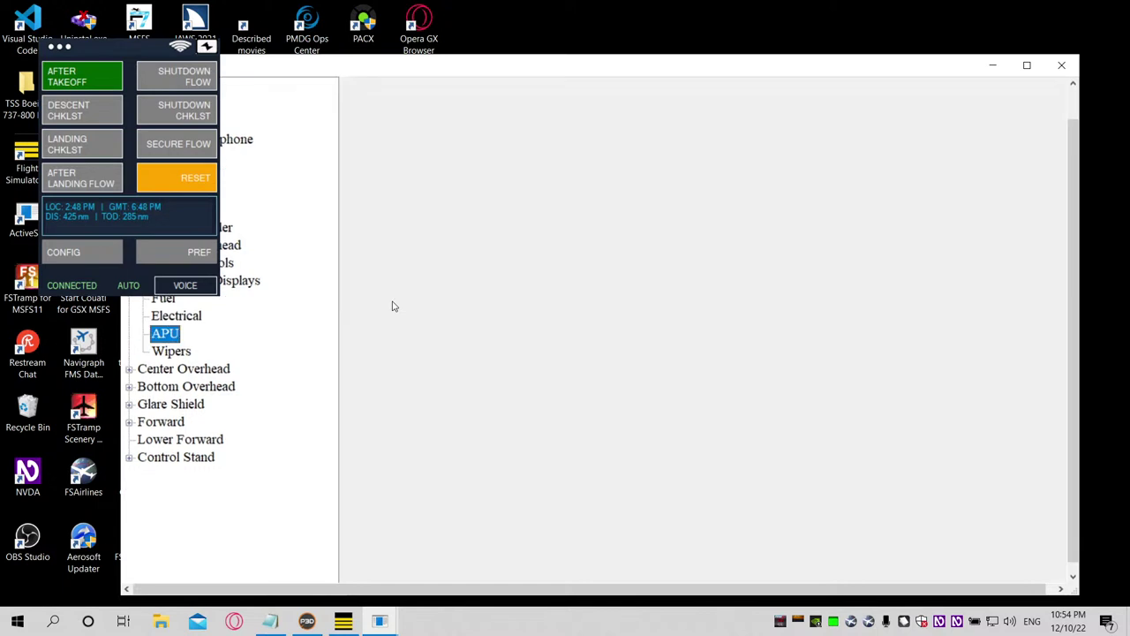
Step: Skip past Wipers, expand Center Overhead and open its Anti-ice section
{"action": "key", "text": "Down"}
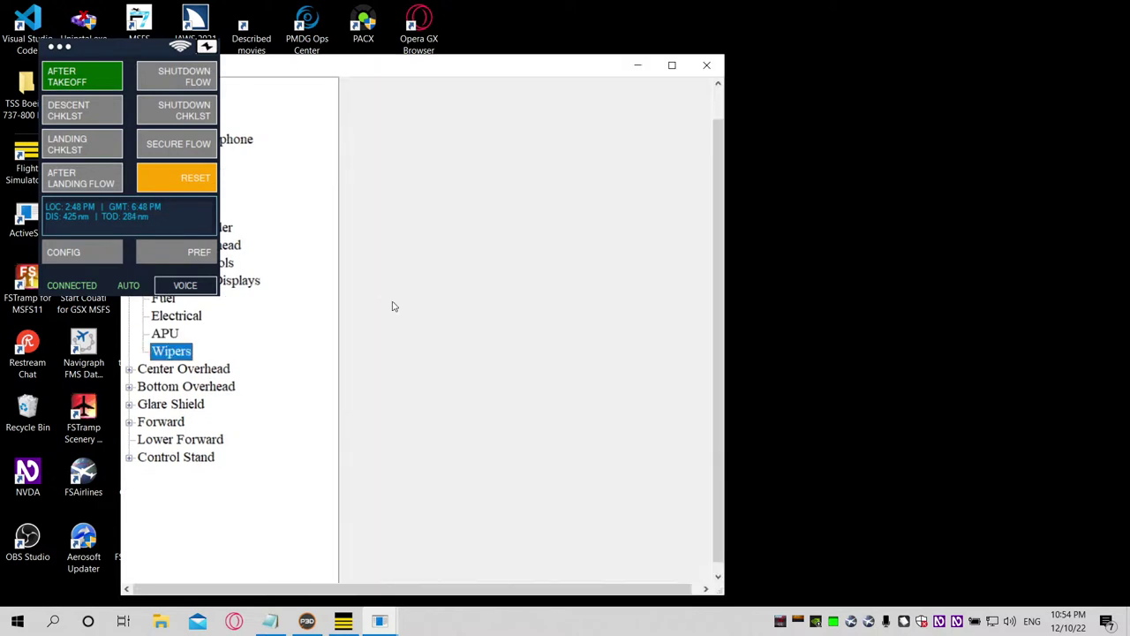
{"action": "key", "text": "Down"}
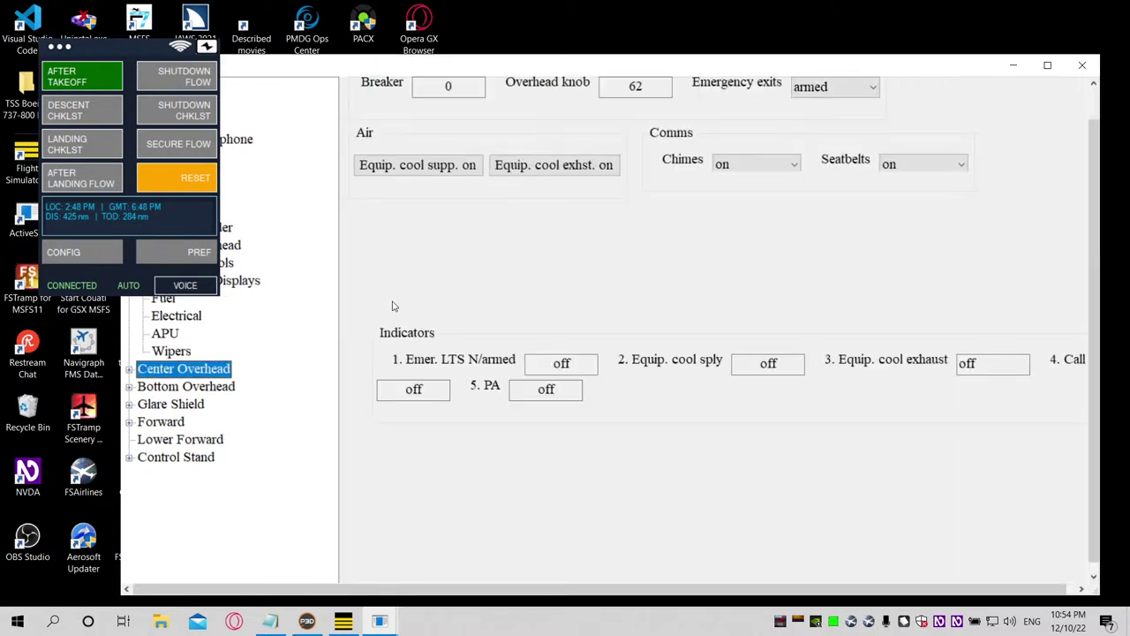
{"action": "key", "text": "Right"}
{"action": "key", "text": "Down"}
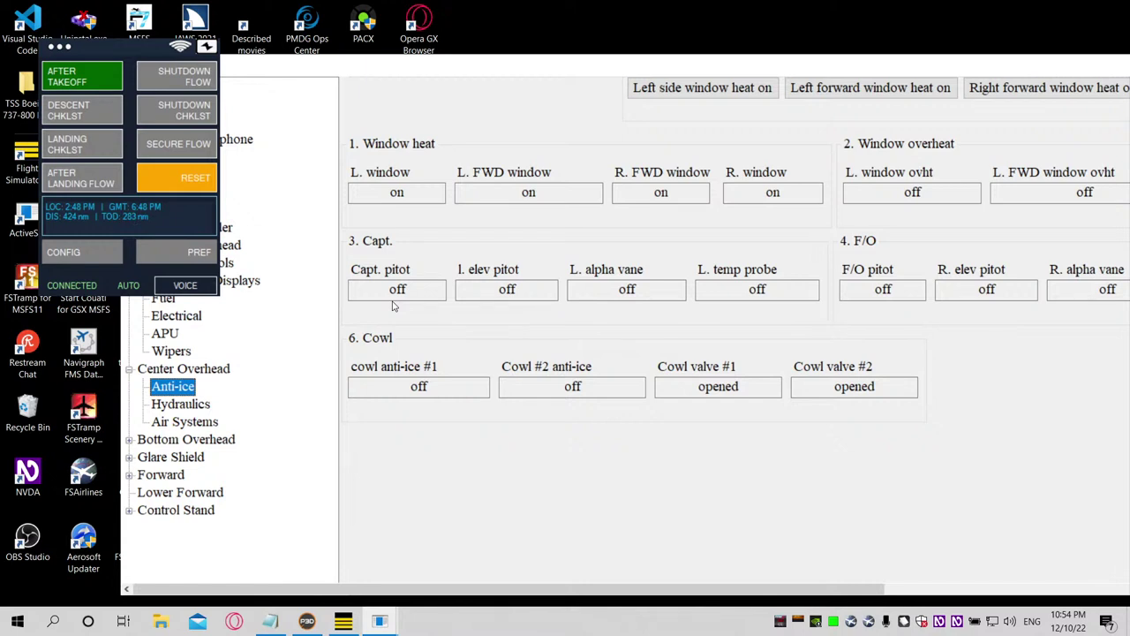
Step: Examine the Anti-ice switches, from the side and forward window heat through probe heat to wing anti-ice
{"action": "key", "text": "Tab"}
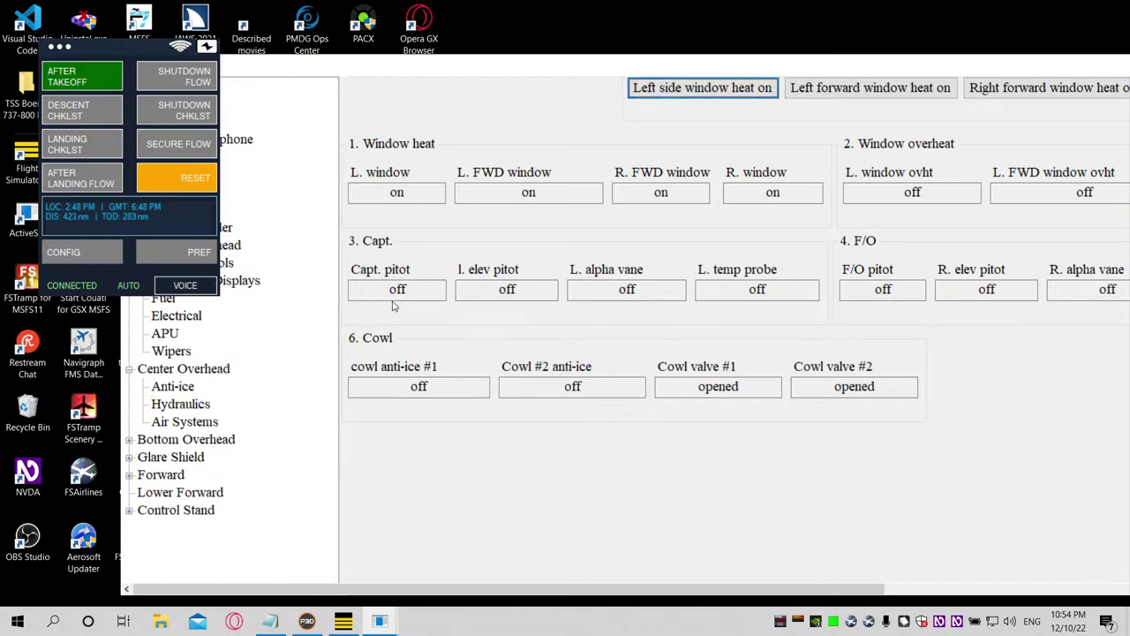
{"action": "key", "text": "shift+Tab"}
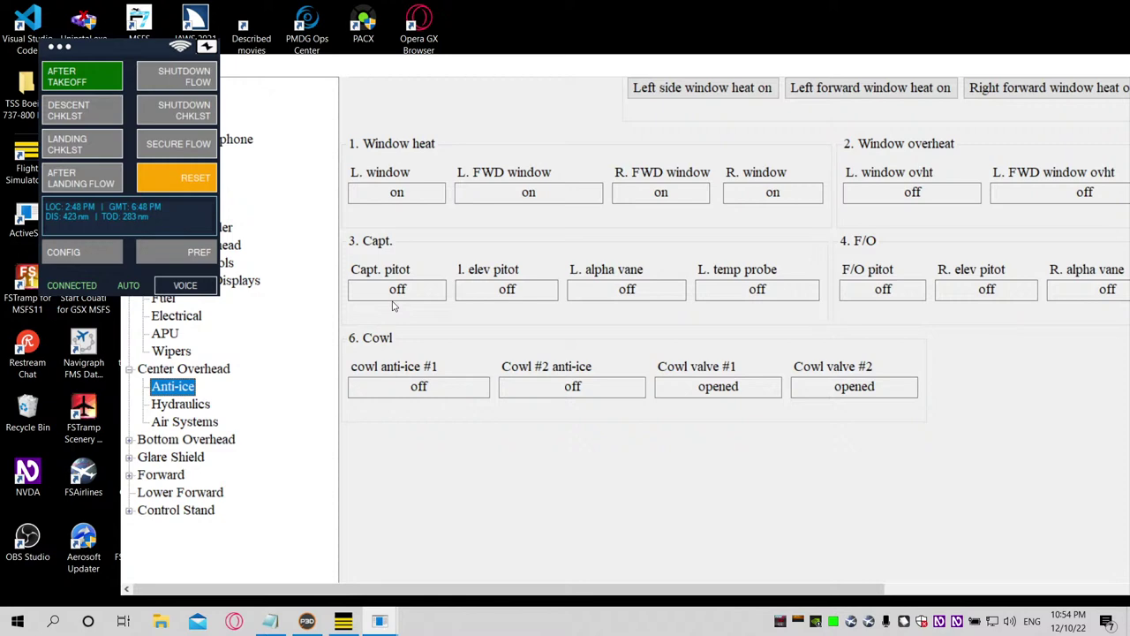
{"action": "key", "text": "Tab"}
{"action": "key", "text": "Tab"}
{"action": "key", "text": "Tab"}
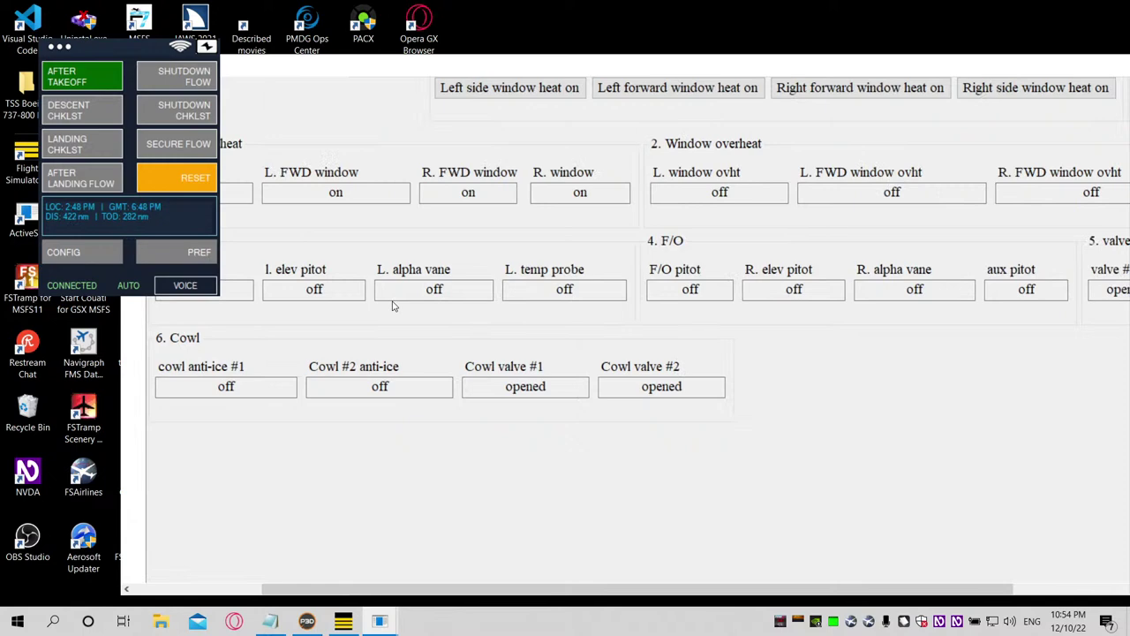
{"action": "key", "text": "Tab"}
{"action": "key", "text": "Tab"}
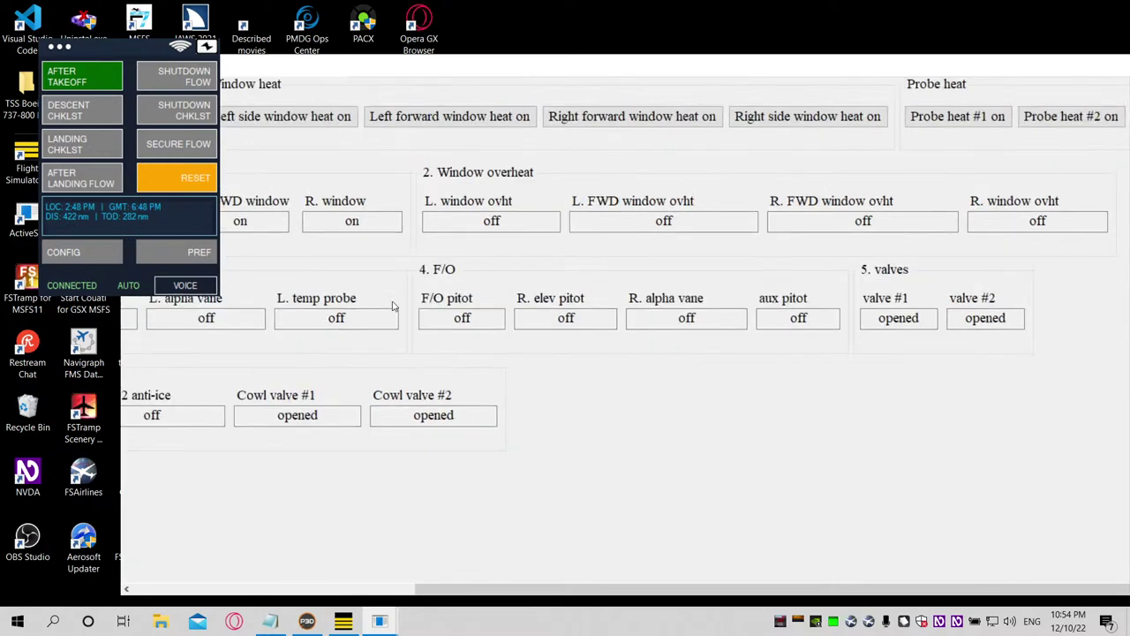
{"action": "key", "text": "Tab"}
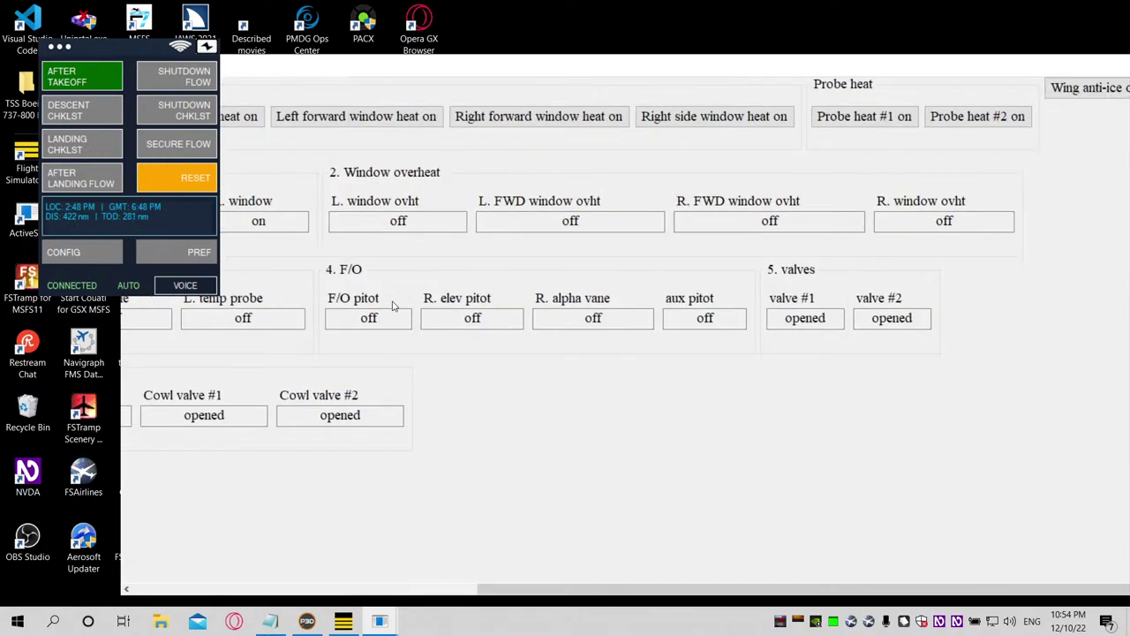
Step: Review the window heat and window overheat indicators for the left, forward and right windows
{"action": "key", "text": "Tab"}
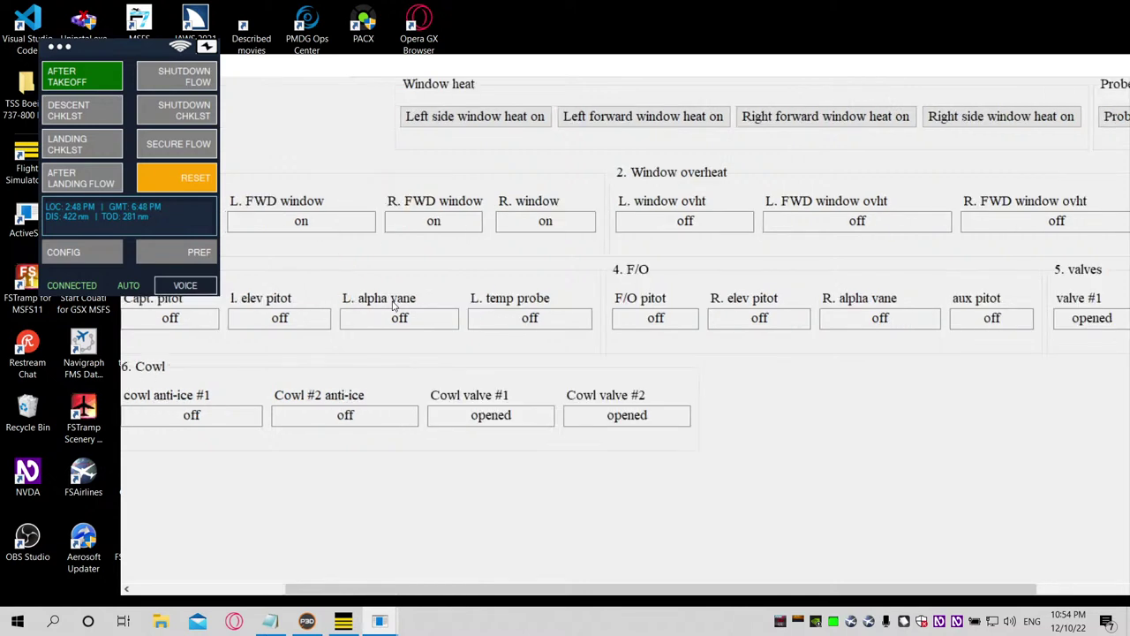
{"action": "key", "text": "Tab"}
{"action": "key", "text": "Tab"}
{"action": "key", "text": "Tab"}
{"action": "key", "text": "Tab"}
{"action": "key", "text": "Tab"}
{"action": "key", "text": "Tab"}
{"action": "key", "text": "Tab"}
Step: Review the Capt. and F/O probe indicators, covering pitots, elevator pitots, alpha vanes, temp probe and aux pitot
{"action": "key", "text": "Tab"}
{"action": "key", "text": "Tab"}
{"action": "key", "text": "Tab"}
{"action": "key", "text": "Tab"}
{"action": "key", "text": "shift+Tab"}
{"action": "key", "text": "Tab"}
{"action": "key", "text": "Tab"}
{"action": "key", "text": "Tab"}
{"action": "key", "text": "Tab"}
{"action": "key", "text": "Tab"}
Step: Review the anti-ice valve indicators and the cowl anti-ice and cowl valve indicators for #1 and #2
{"action": "key", "text": "Tab"}
{"action": "key", "text": "Tab"}
{"action": "key", "text": "Tab"}
{"action": "key", "text": "Tab"}
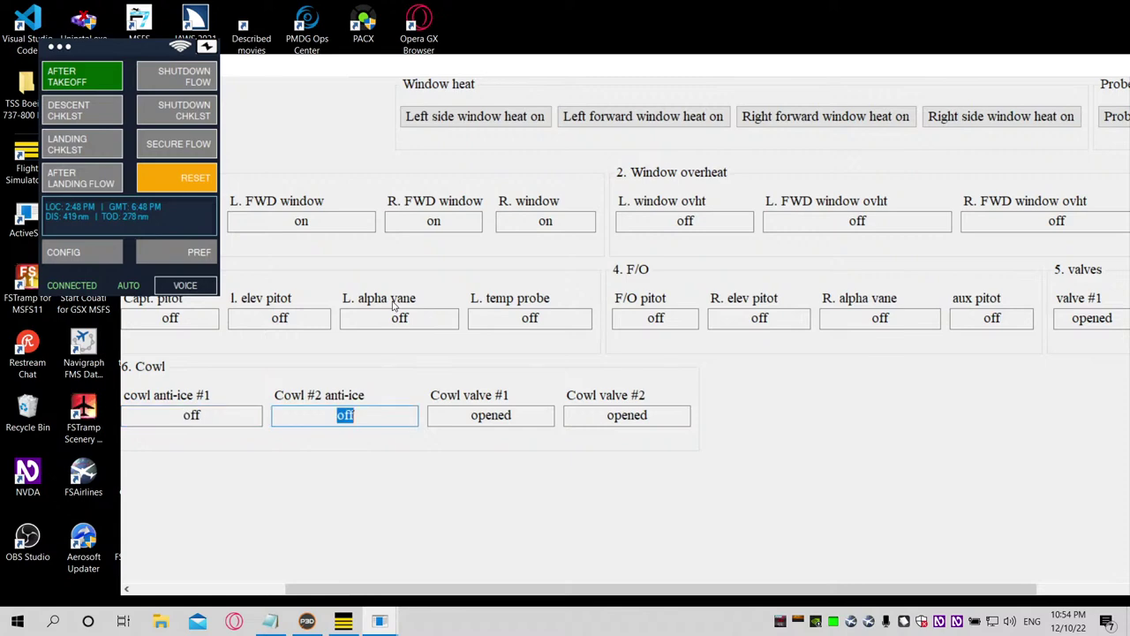
{"action": "key", "text": "Tab"}
{"action": "key", "text": "Tab"}
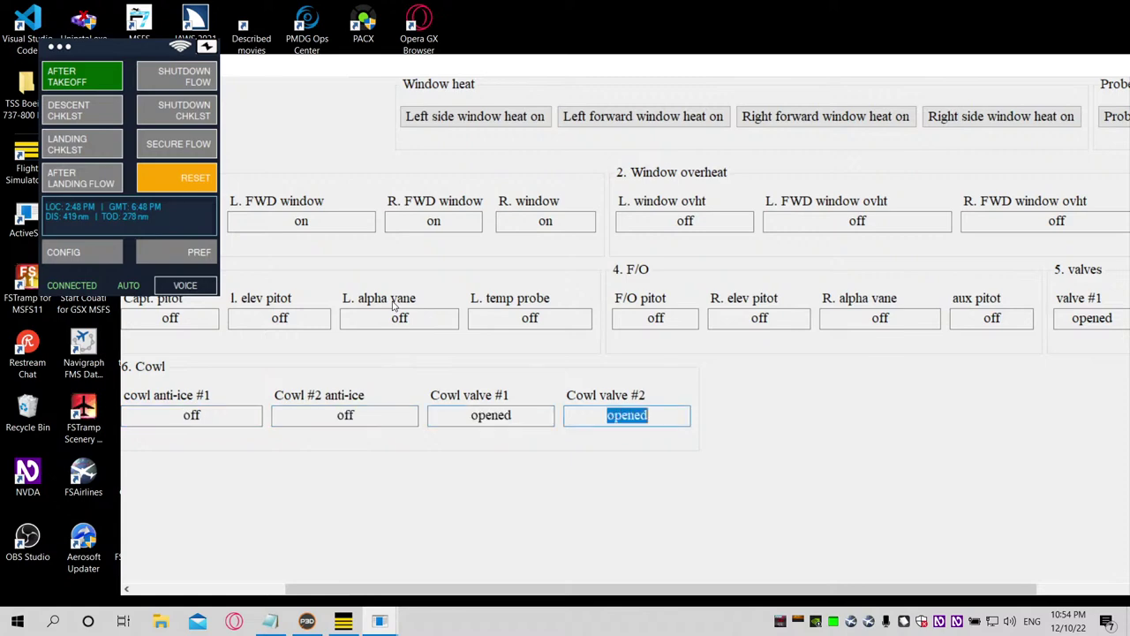
{"action": "key", "text": "Tab"}
Step: Open the Hydraulics section and examine the electrical and engine pump switches #1 and #2
{"action": "key", "text": "Down"}
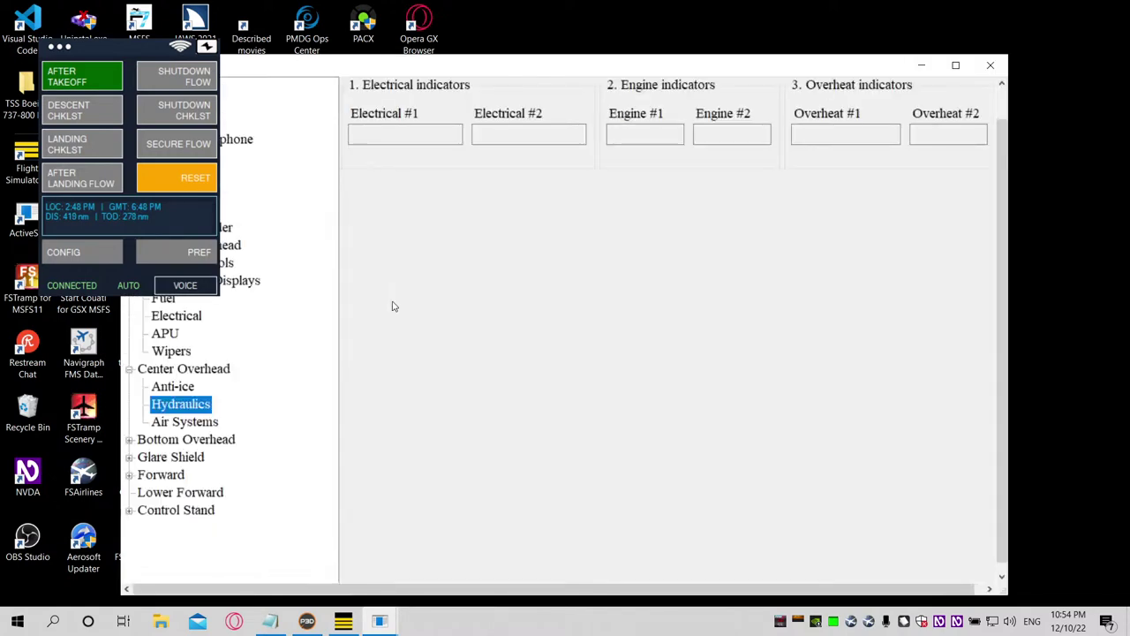
{"action": "key", "text": "Tab"}
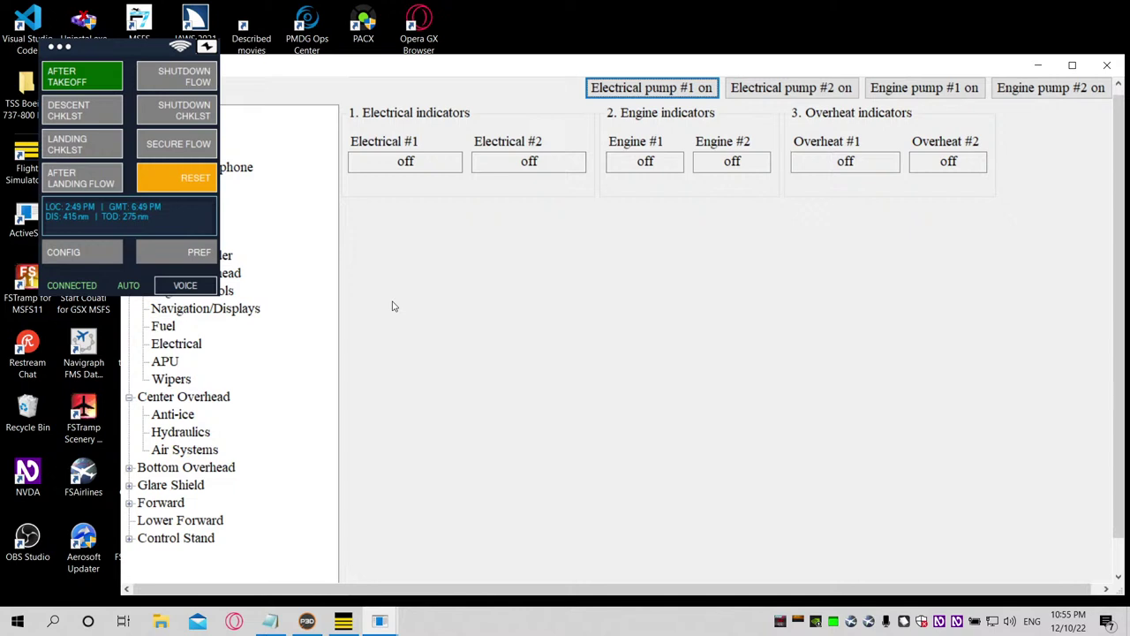
{"action": "key", "text": "Tab"}
{"action": "key", "text": "Tab"}
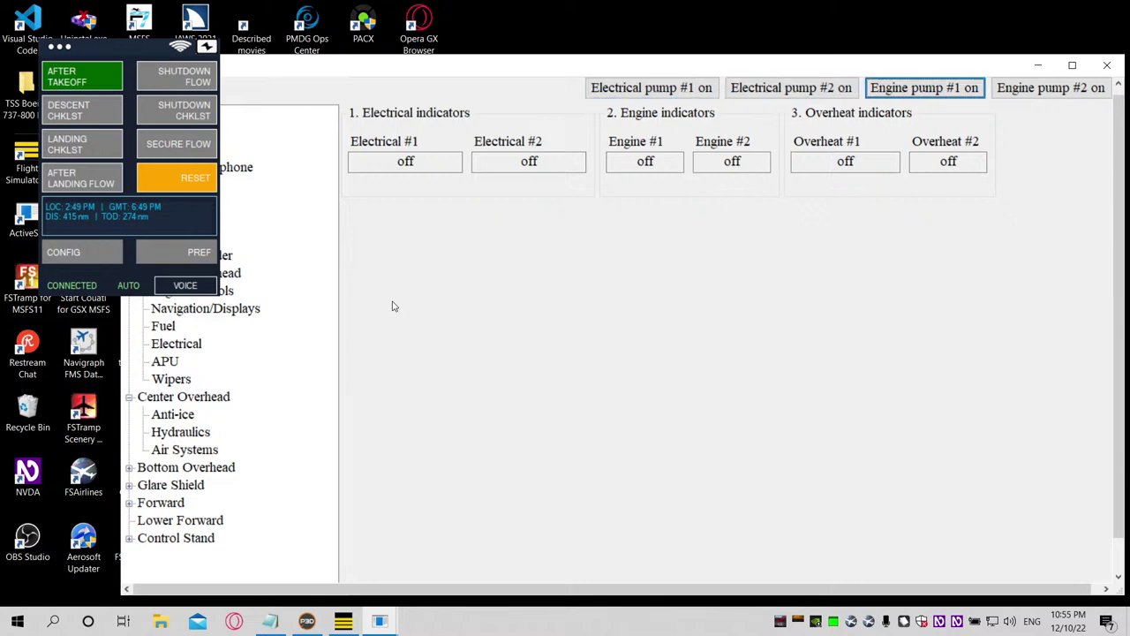
{"action": "key", "text": "Tab"}
Step: Review the hydraulic electrical, engine and overheat indicators for #1 and #2
{"action": "key", "text": "Tab"}
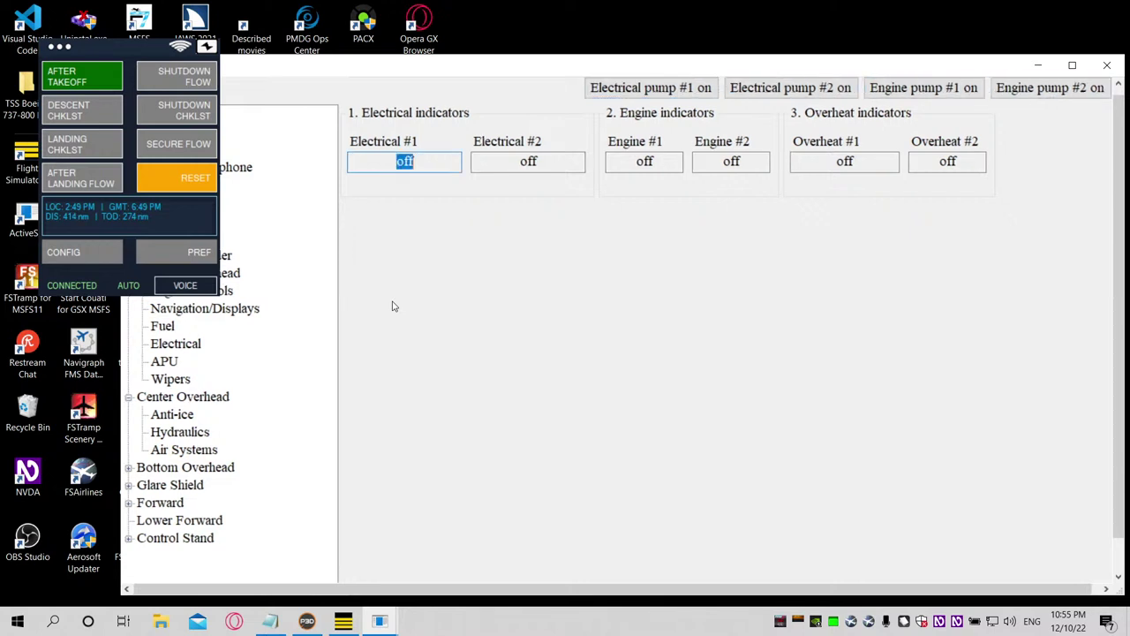
{"action": "key", "text": "Tab"}
{"action": "key", "text": "Tab"}
{"action": "key", "text": "Tab"}
{"action": "key", "text": "Tab"}
{"action": "key", "text": "Tab"}
{"action": "key", "text": "Tab"}
Step: Open the Air Systems section and set the flight altitude to 35000
{"action": "key", "text": "Tab"}
{"action": "key", "text": "shift+Tab"}
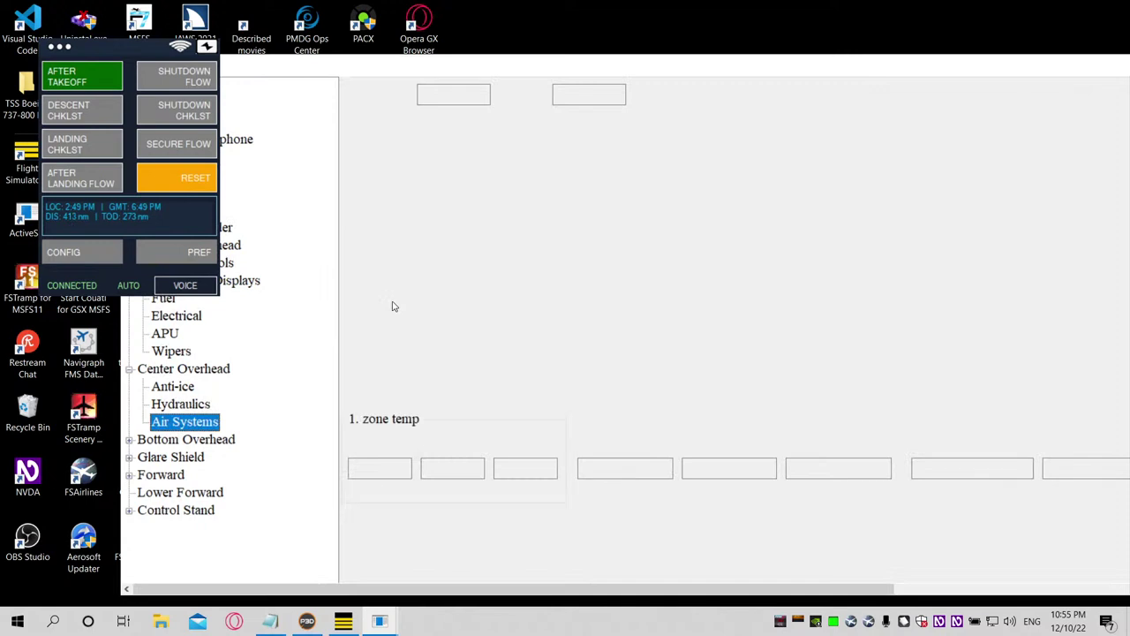
{"action": "key", "text": "Tab"}
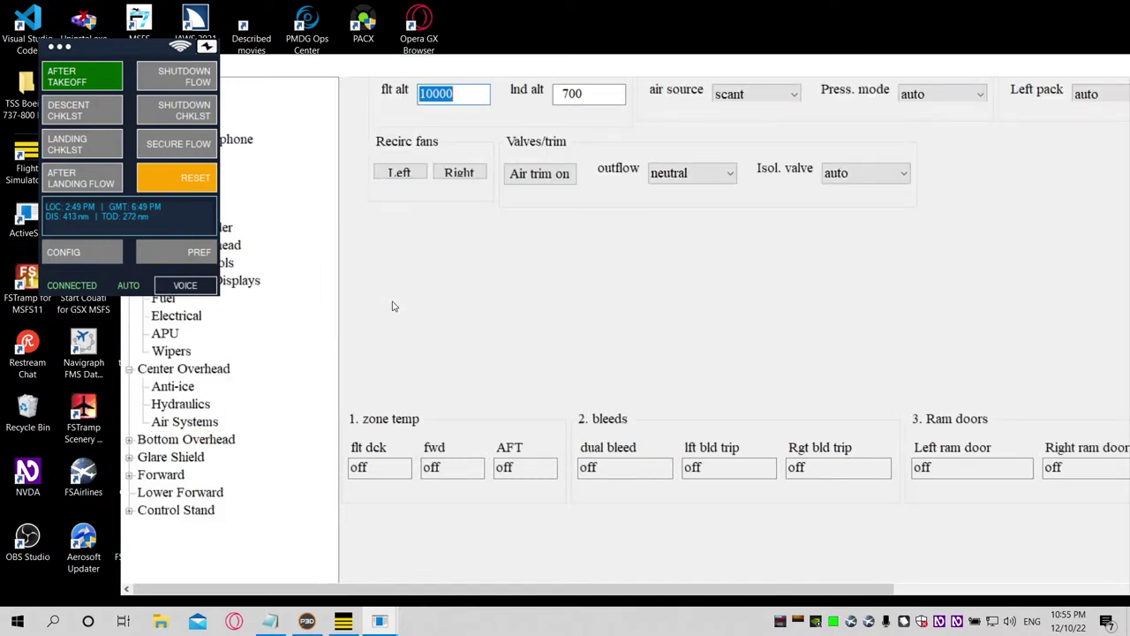
{"action": "type", "text": "35000"}
{"action": "key", "text": "Tab"}
{"action": "key", "text": "shift+Tab"}
{"action": "key", "text": "Tab"}
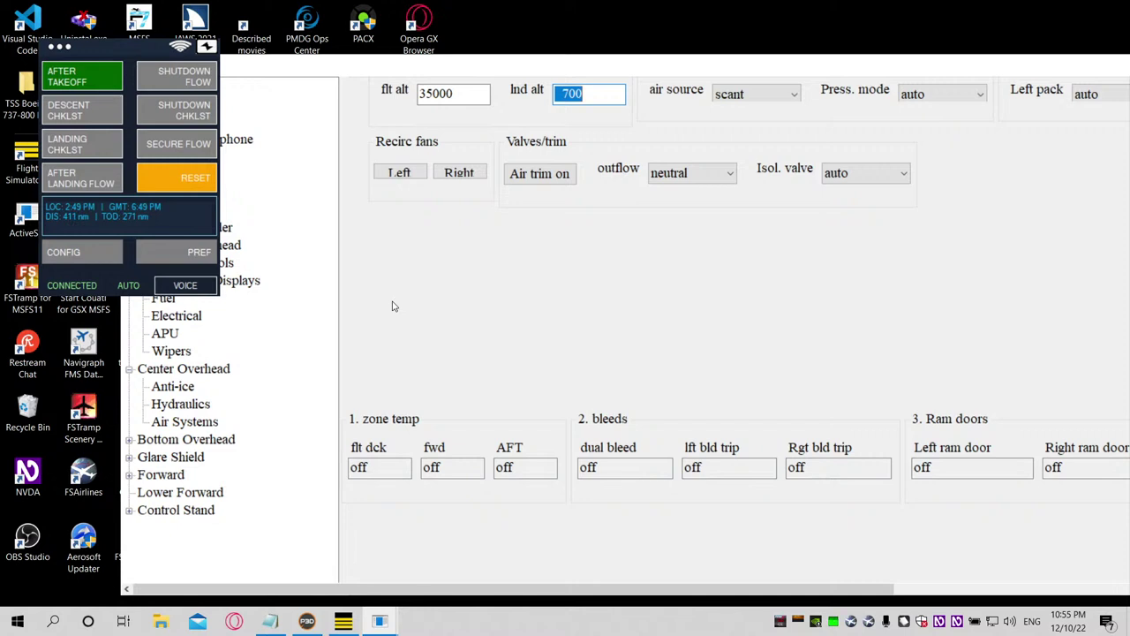
Step: Go through the available air source options in Air Systems and leave the air source on scant
{"action": "key", "text": "Tab"}
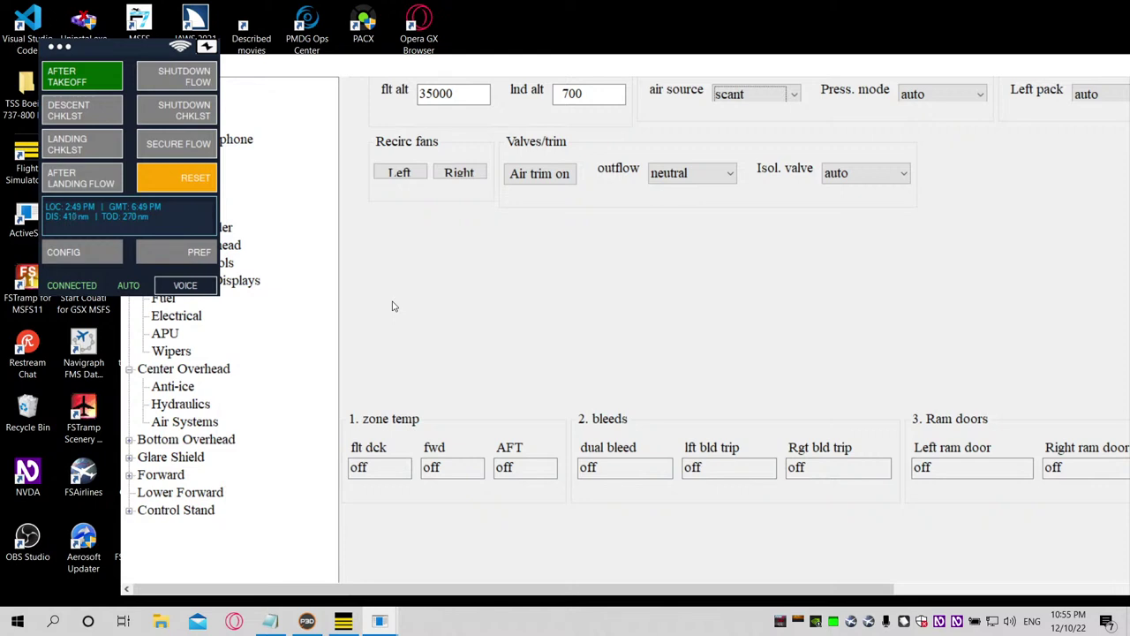
{"action": "key", "text": "Down"}
{"action": "key", "text": "Down"}
{"action": "key", "text": "Down"}
{"action": "key", "text": "Down"}
{"action": "key", "text": "Down"}
{"action": "key", "text": "Up"}
{"action": "key", "text": "Up"}
{"action": "key", "text": "Up"}
Step: Review the remaining Air Systems controls, including pressurization mode, left and right packs, air bleeds, recirculation fans and valves
{"action": "key", "text": "Tab"}
{"action": "key", "text": "Tab"}
{"action": "key", "text": "Tab"}
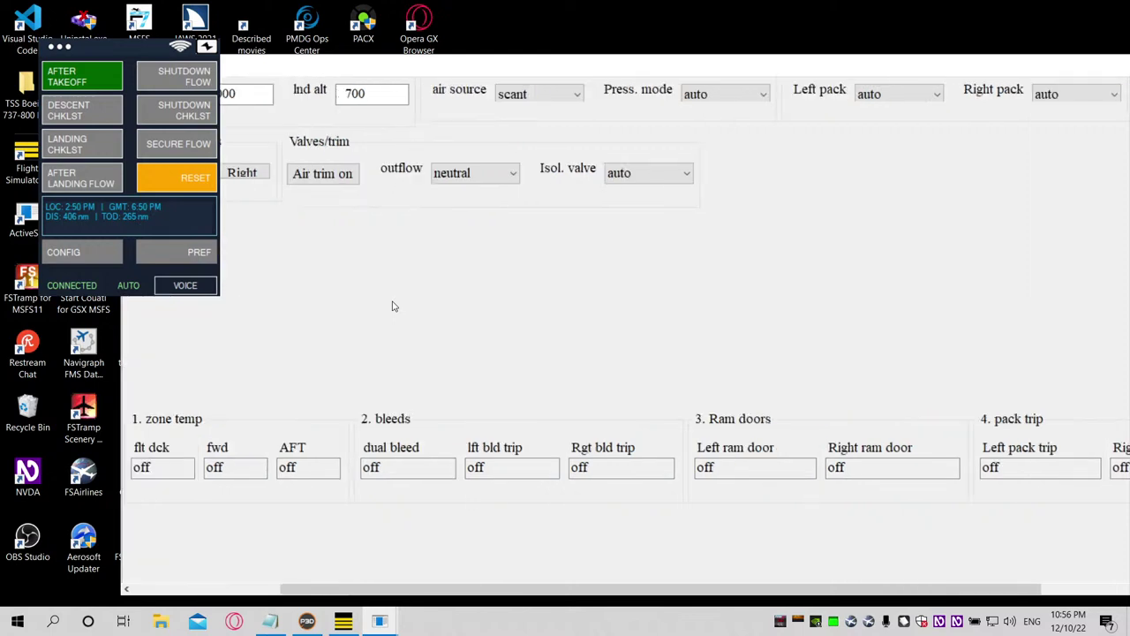
{"action": "key", "text": "Tab"}
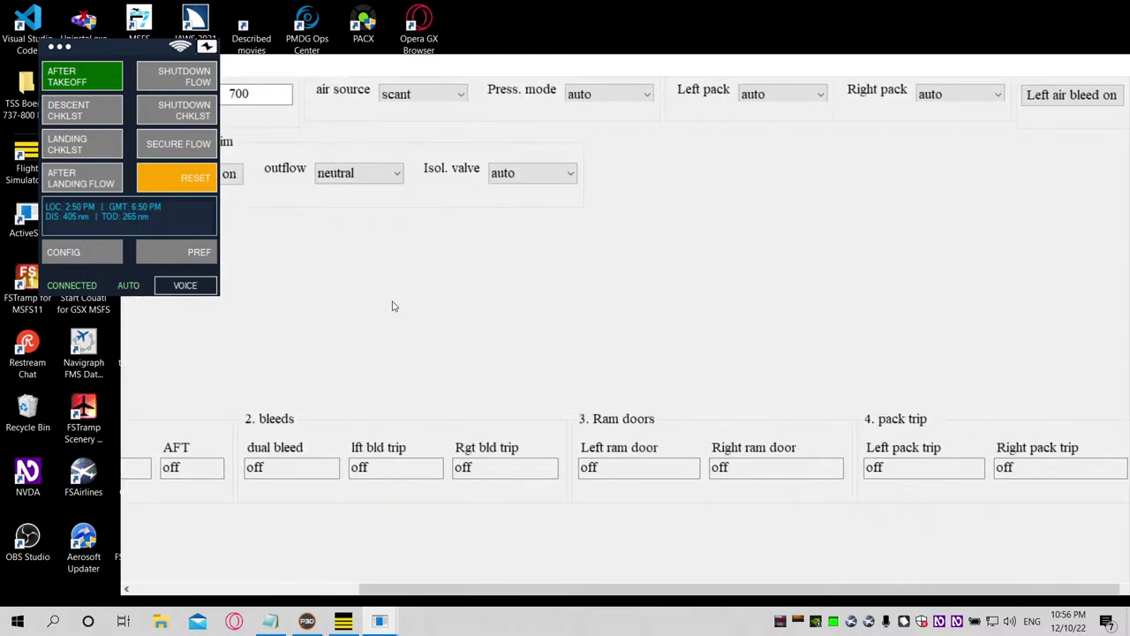
{"action": "key", "text": "Tab"}
{"action": "key", "text": "shift+Tab"}
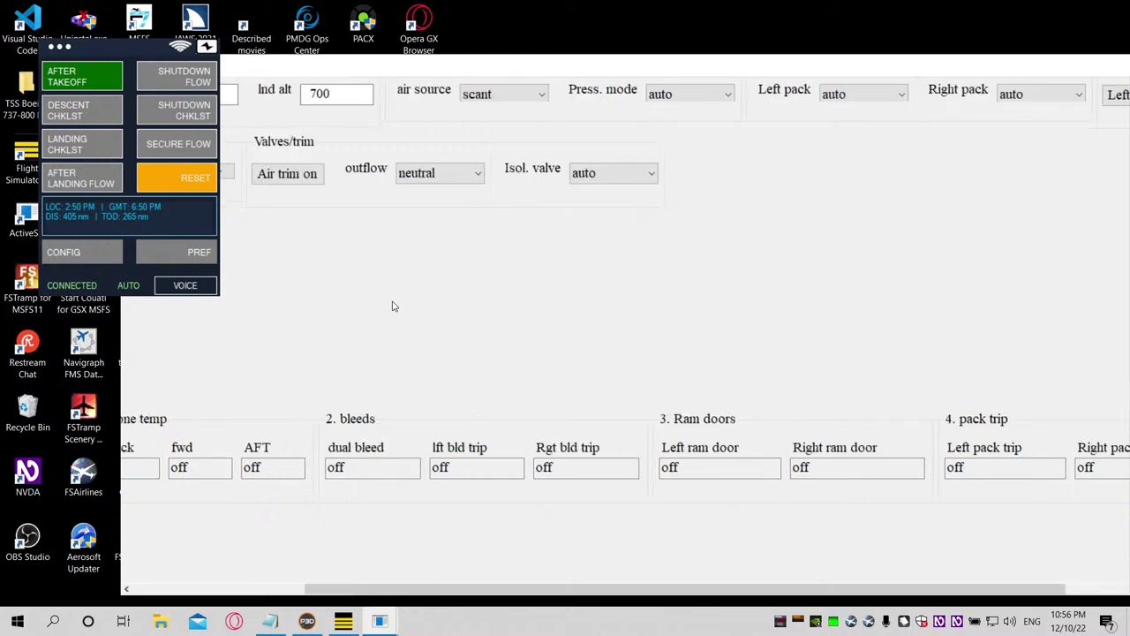
{"action": "key", "text": "shift+Tab"}
{"action": "key", "text": "Tab"}
{"action": "key", "text": "Tab"}
{"action": "key", "text": "Tab"}
{"action": "key", "text": "Tab"}
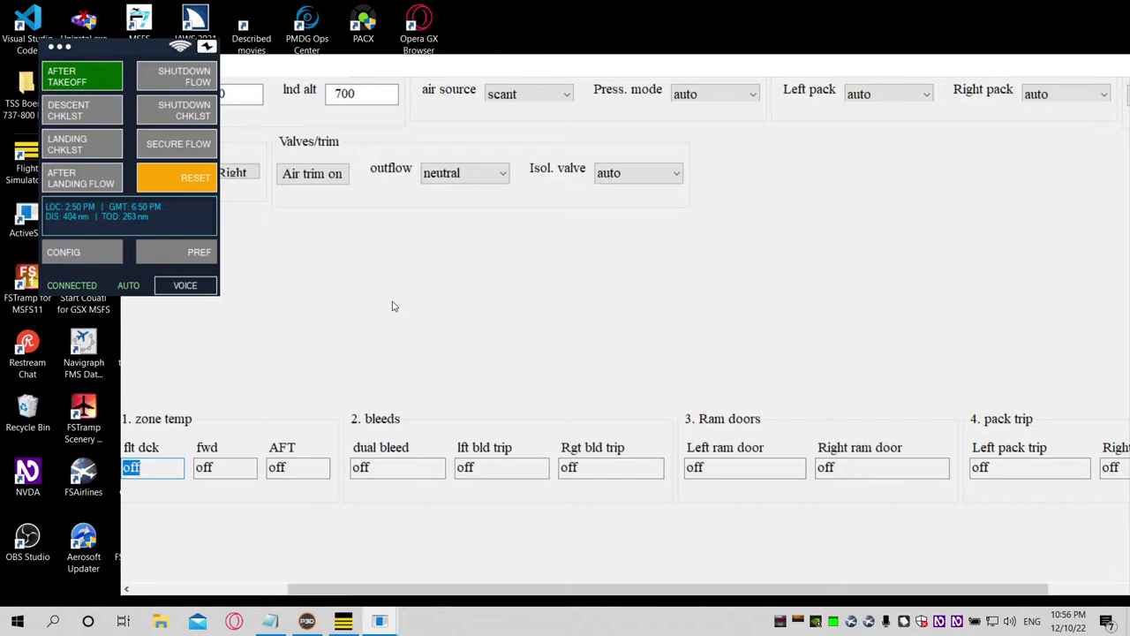
Step: Cycle the outflow valve and isolation valve through other positions, returning them to neutral and auto
{"action": "key", "text": "shift+Tab"}
{"action": "key", "text": "shift+Tab"}
{"action": "key", "text": "Up"}
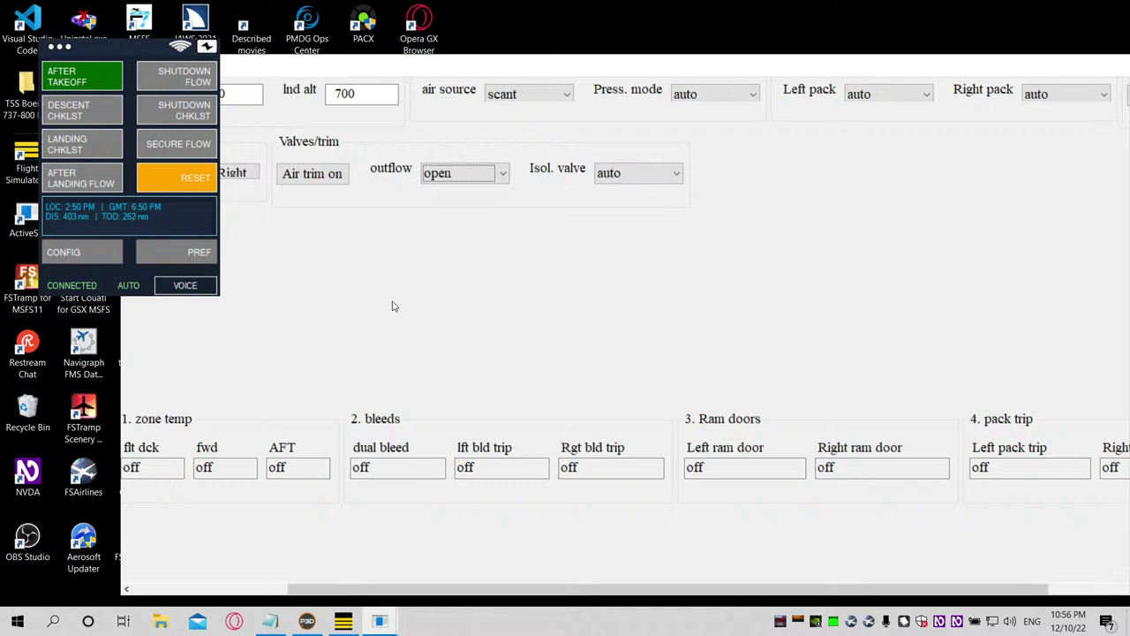
{"action": "key", "text": "Down"}
{"action": "key", "text": "Down"}
{"action": "key", "text": "Up"}
{"action": "key", "text": "Tab"}
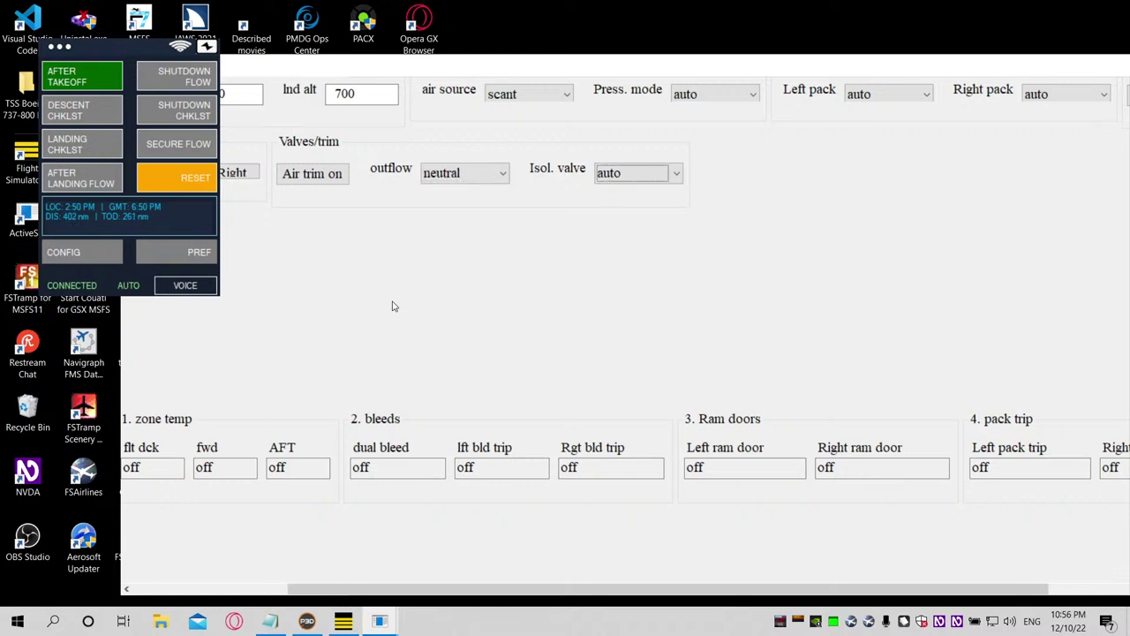
{"action": "key", "text": "Down"}
{"action": "key", "text": "Up"}
Step: Review the zone temperature, bleed and ram door indicators in the Air Systems section
{"action": "key", "text": "Tab"}
{"action": "key", "text": "Tab"}
{"action": "key", "text": "Tab"}
{"action": "key", "text": "Tab"}
{"action": "key", "text": "Tab"}
{"action": "key", "text": "Tab"}
{"action": "key", "text": "Tab"}
{"action": "key", "text": "Tab"}
Step: Review the left and right pack trip and wing overheat indicators
{"action": "key", "text": "Tab"}
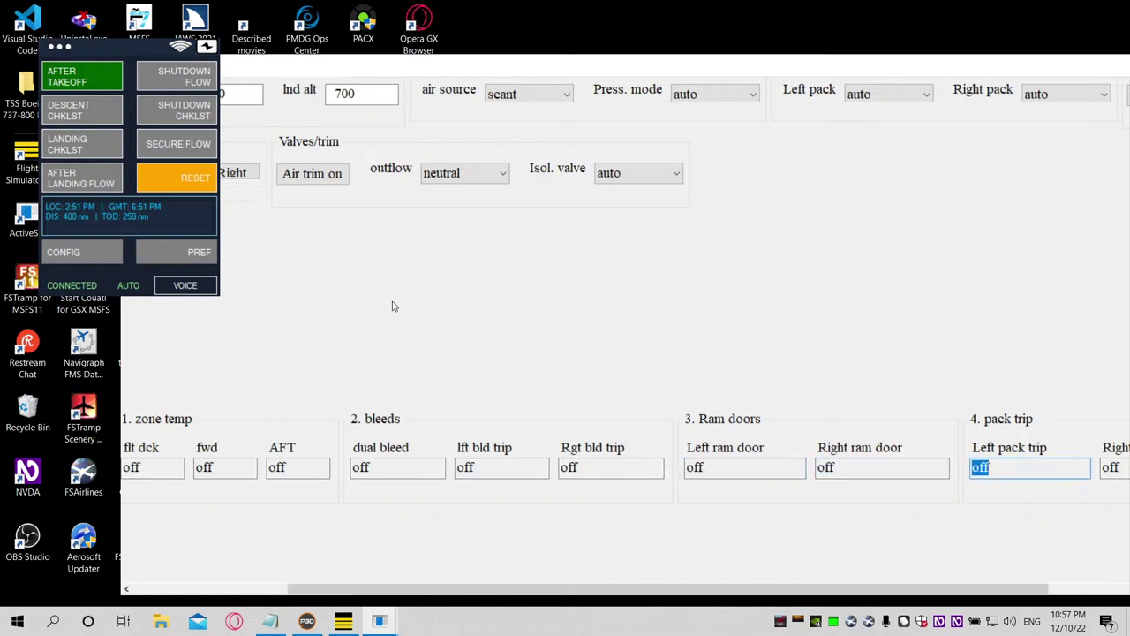
{"action": "key", "text": "shift+Tab"}
{"action": "key", "text": "Tab"}
{"action": "key", "text": "Tab"}
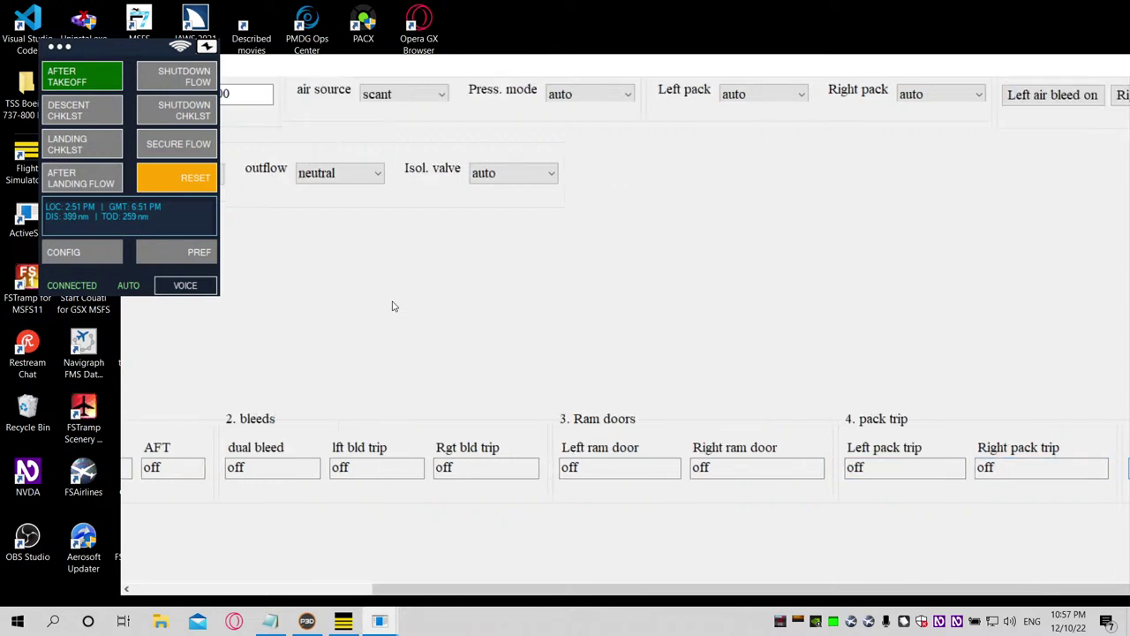
{"action": "key", "text": "Tab"}
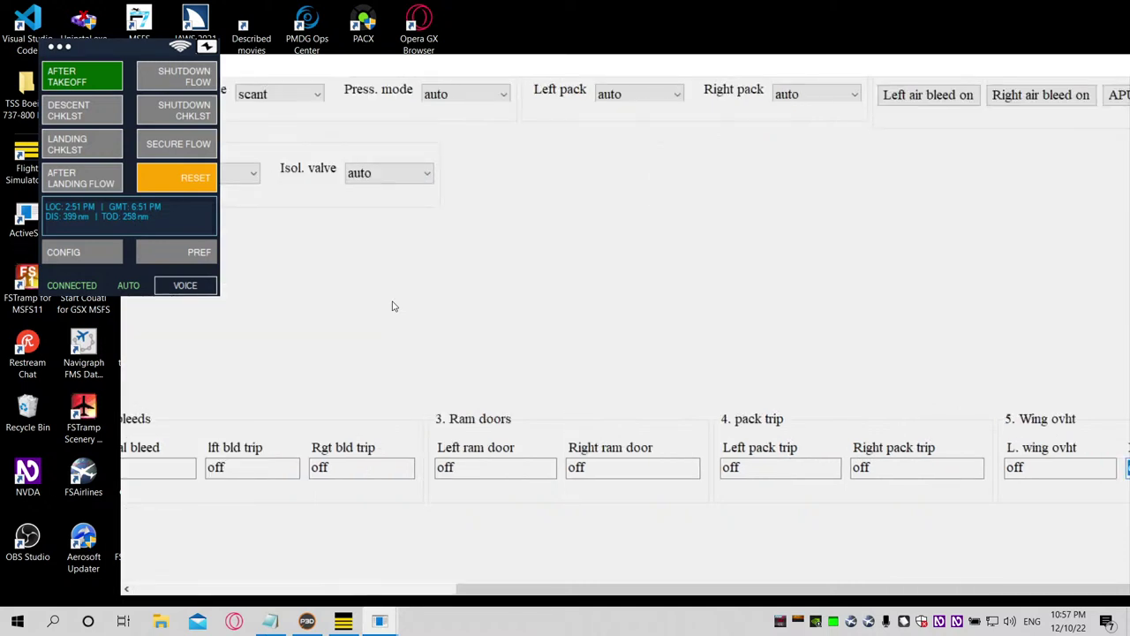
{"action": "key", "text": "shift+Tab"}
{"action": "key", "text": "Tab"}
{"action": "key", "text": "Tab"}
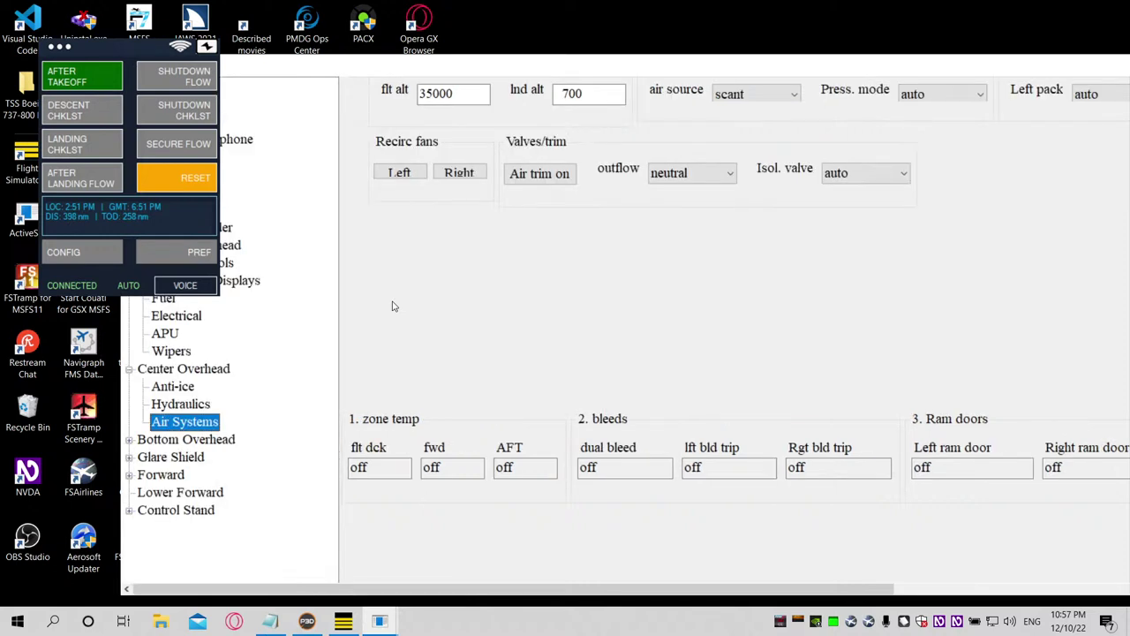
Step: Expand Bottom Overhead, open its Engines section and examine the APU and engine #1 selectors
{"action": "key", "text": "Down"}
{"action": "key", "text": "Right"}
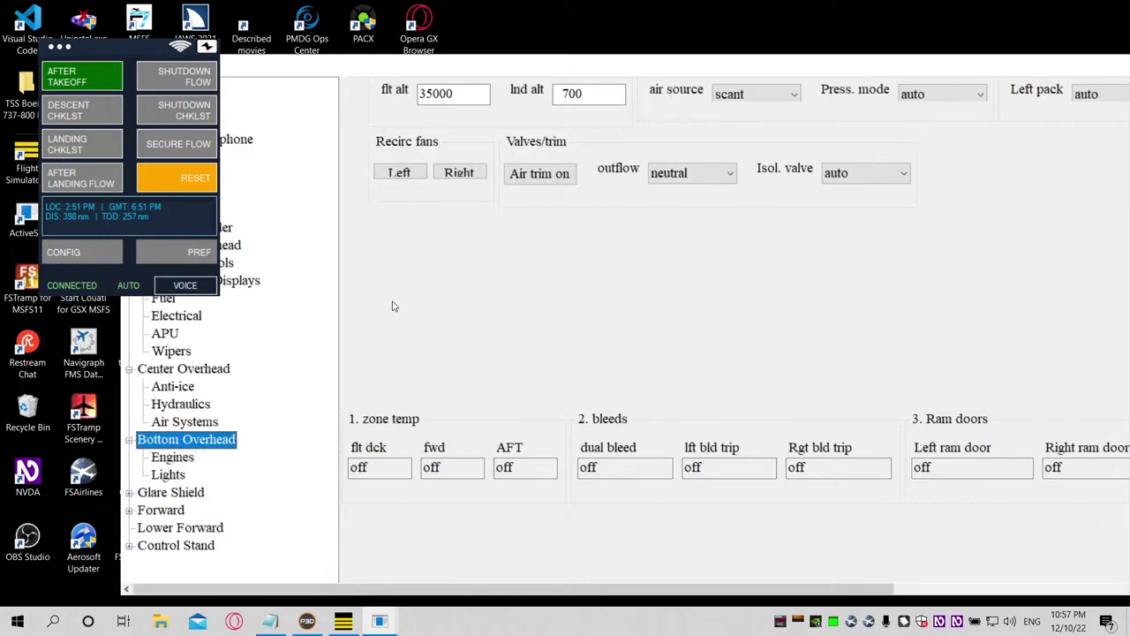
{"action": "key", "text": "Down"}
{"action": "key", "text": "Tab"}
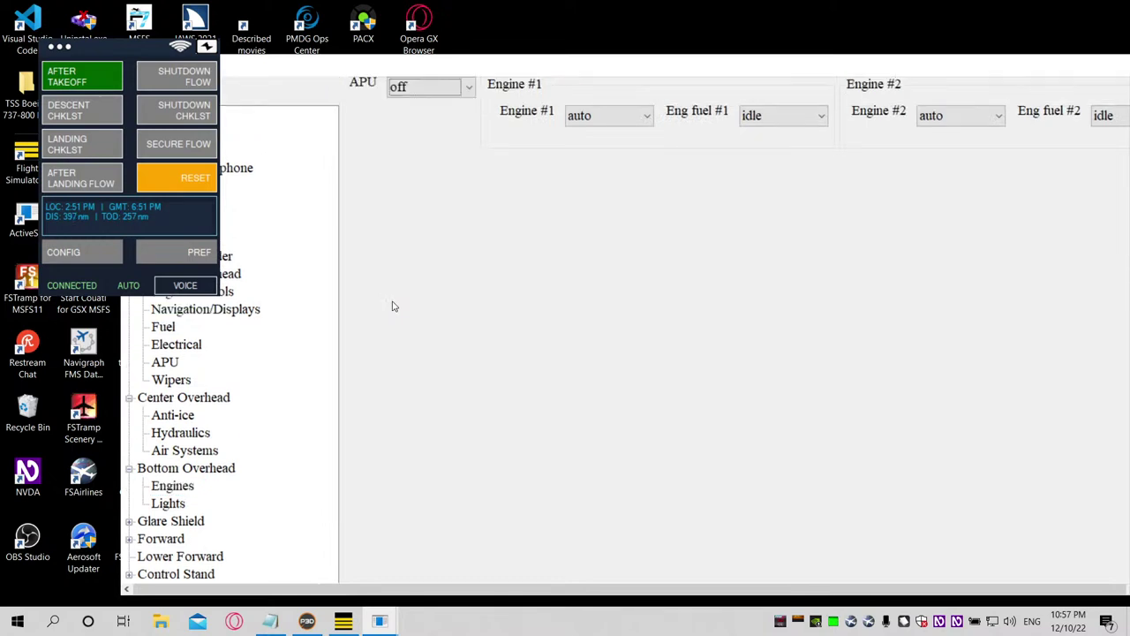
{"action": "key", "text": "Tab"}
{"action": "key", "text": "shift+Tab"}
{"action": "key", "text": "shift+Tab"}
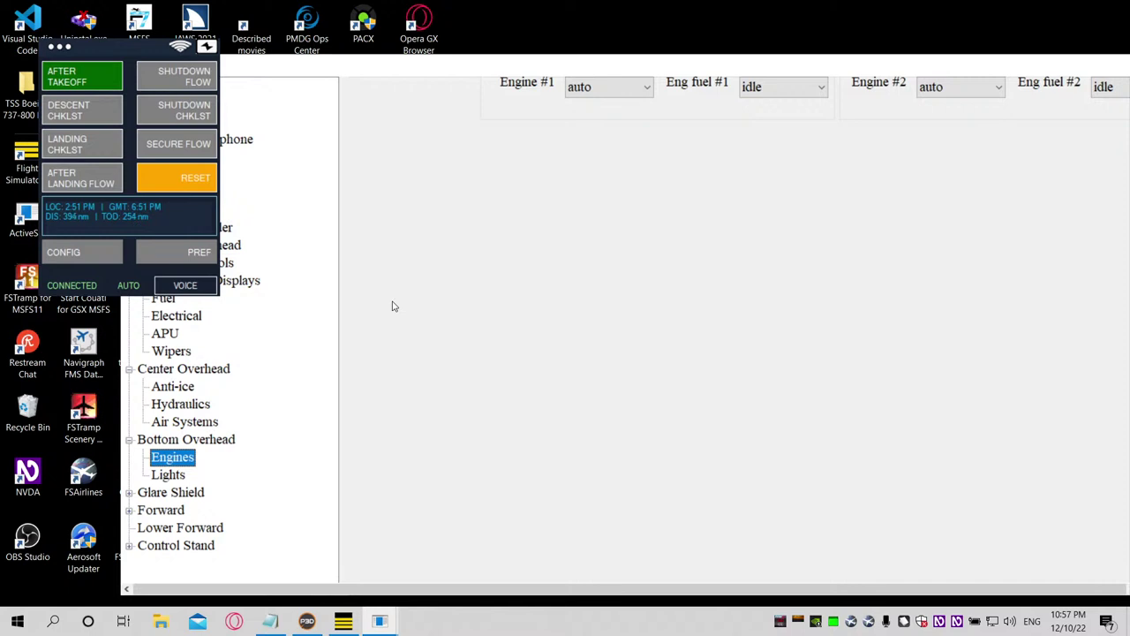
{"action": "key", "text": "Tab"}
{"action": "key", "text": "shift+Tab"}
Step: Open the Lights section and check the left retractable light switch
{"action": "key", "text": "Down"}
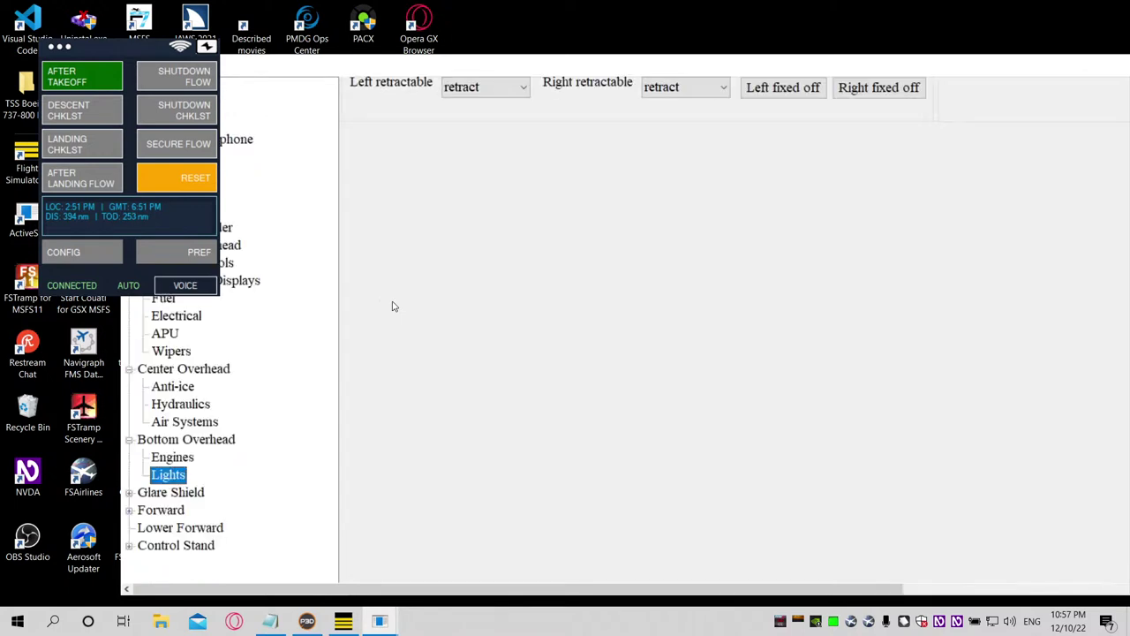
{"action": "key", "text": "Tab"}
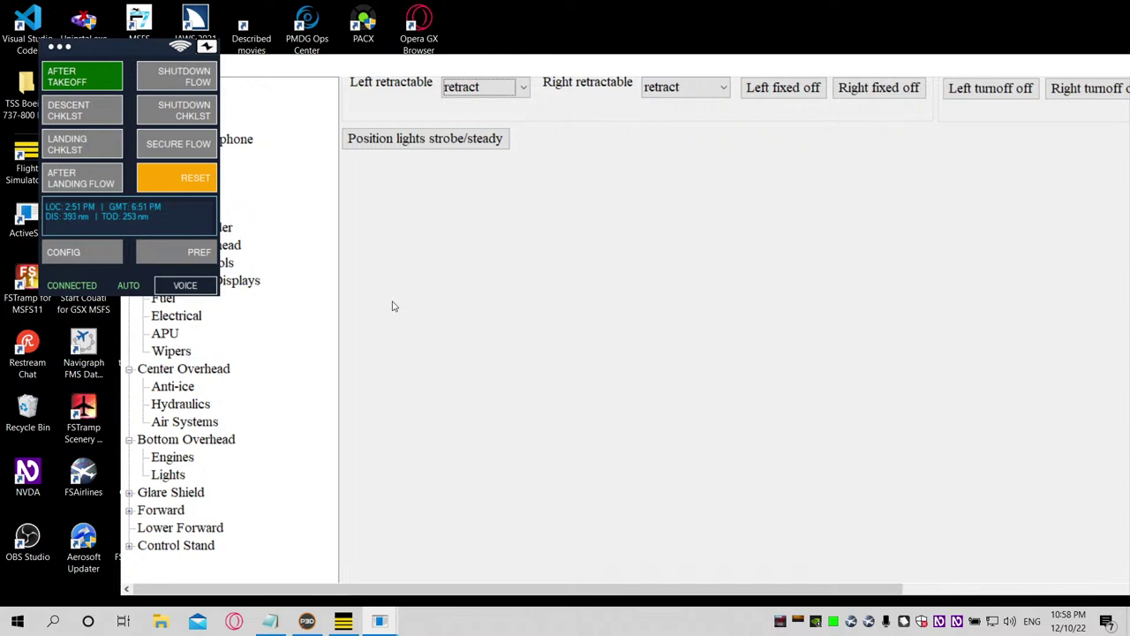
{"action": "key", "text": "shift+Tab"}
Step: Expand Glare Shield, open Warnings and review the left and right fire indicators and the master fire warning reset
{"action": "key", "text": "Down"}
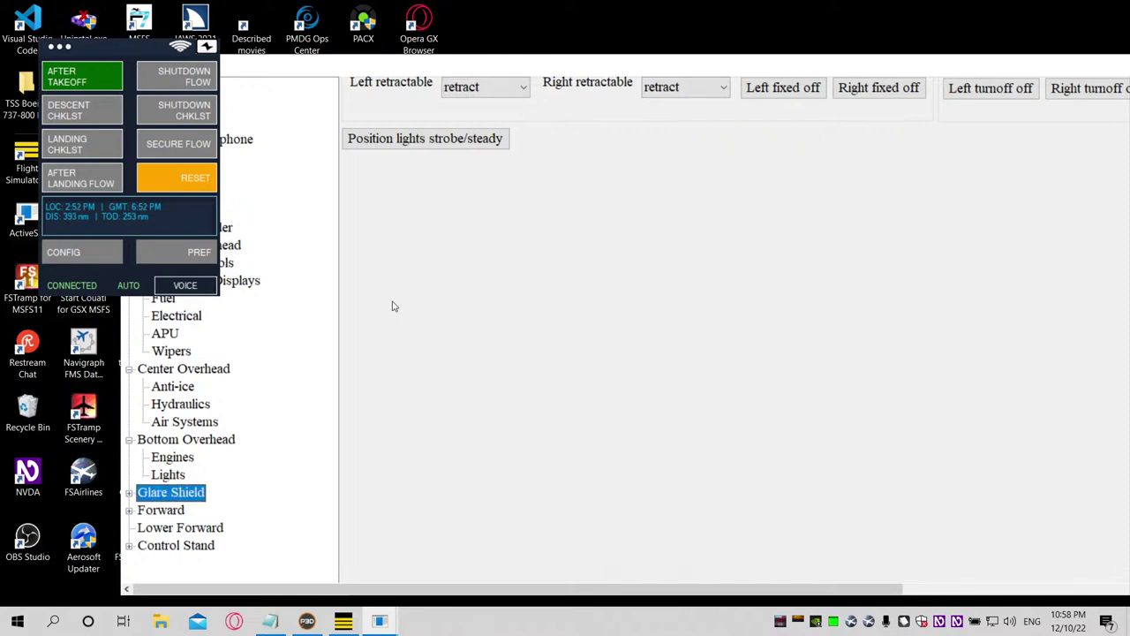
{"action": "key", "text": "Right"}
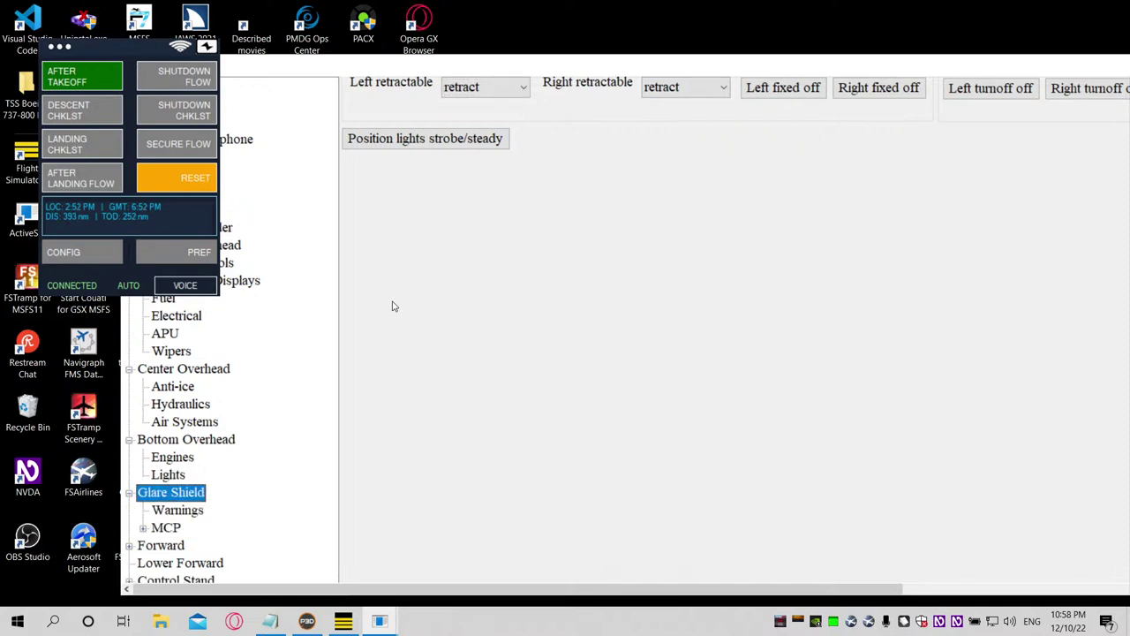
{"action": "key", "text": "Down"}
{"action": "key", "text": "Tab"}
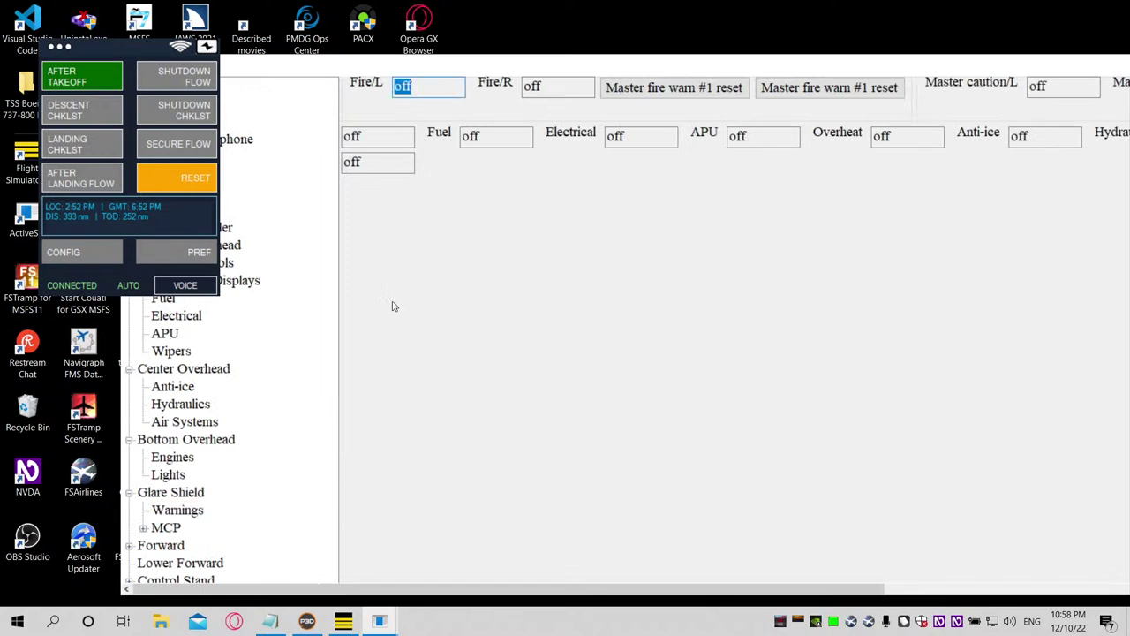
{"action": "key", "text": "Tab"}
{"action": "key", "text": "Tab"}
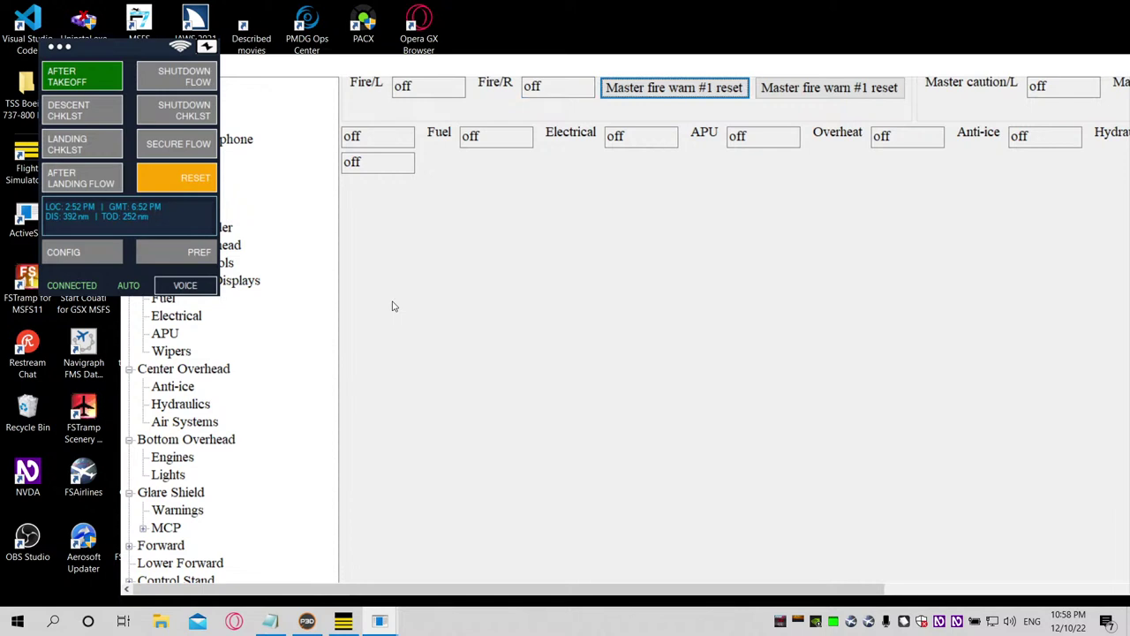
{"action": "key", "text": "shift+Tab"}
{"action": "key", "text": "shift+Tab"}
{"action": "key", "text": "shift+Tab"}
Step: Expand the MCP group, open its Altitude section and examine the altitude field and Intervene control
{"action": "key", "text": "Down"}
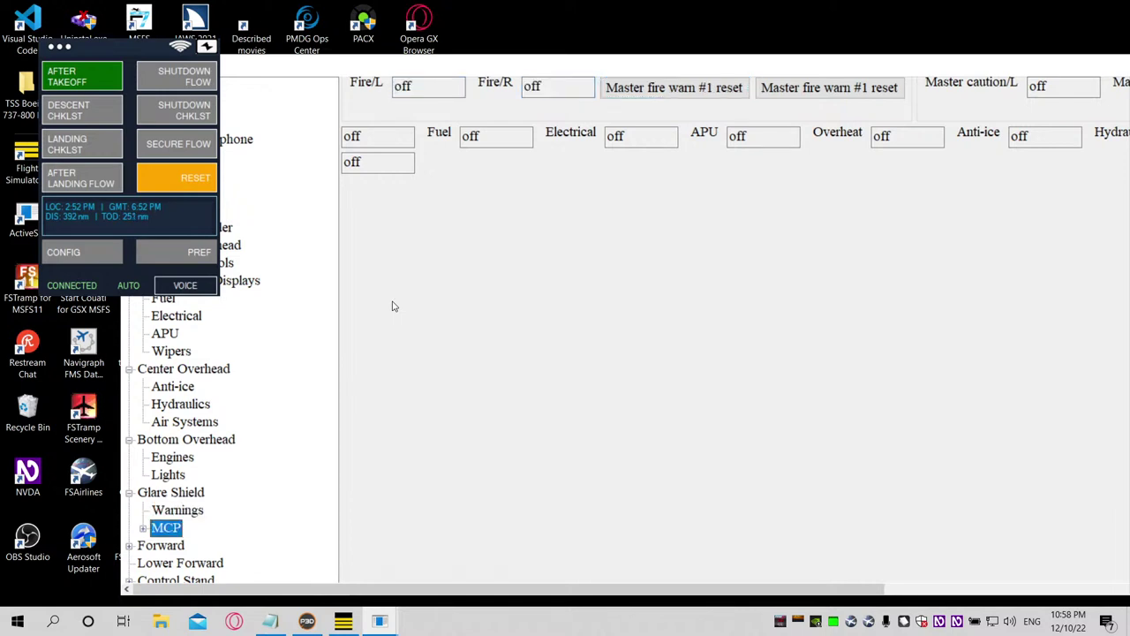
{"action": "key", "text": "Right"}
{"action": "key", "text": "Tab"}
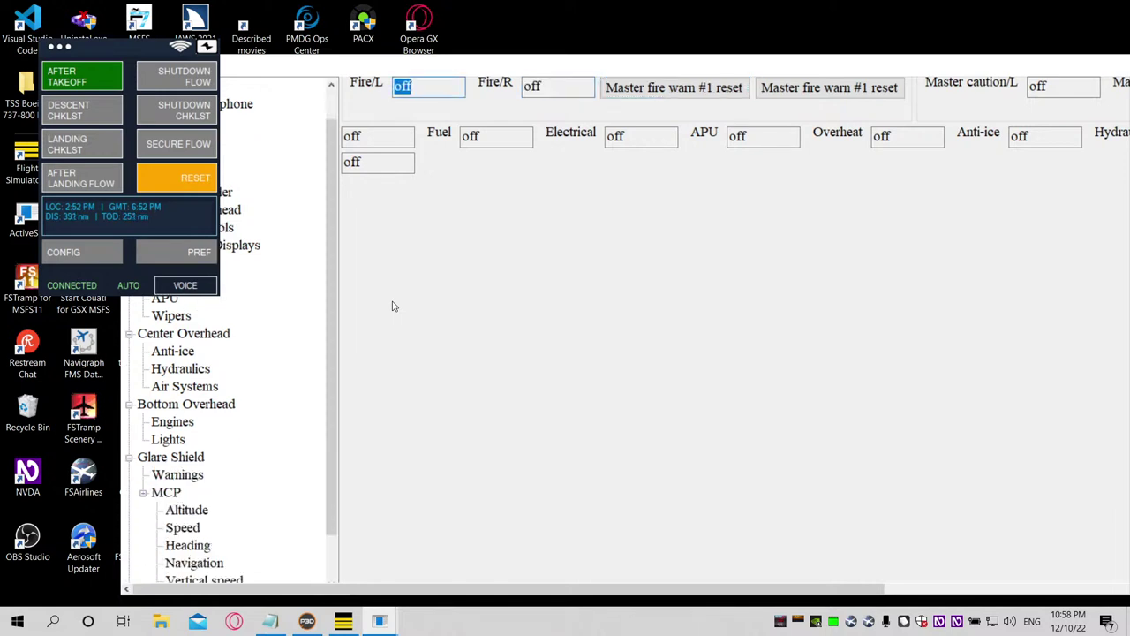
{"action": "key", "text": "shift+Tab"}
{"action": "key", "text": "Down"}
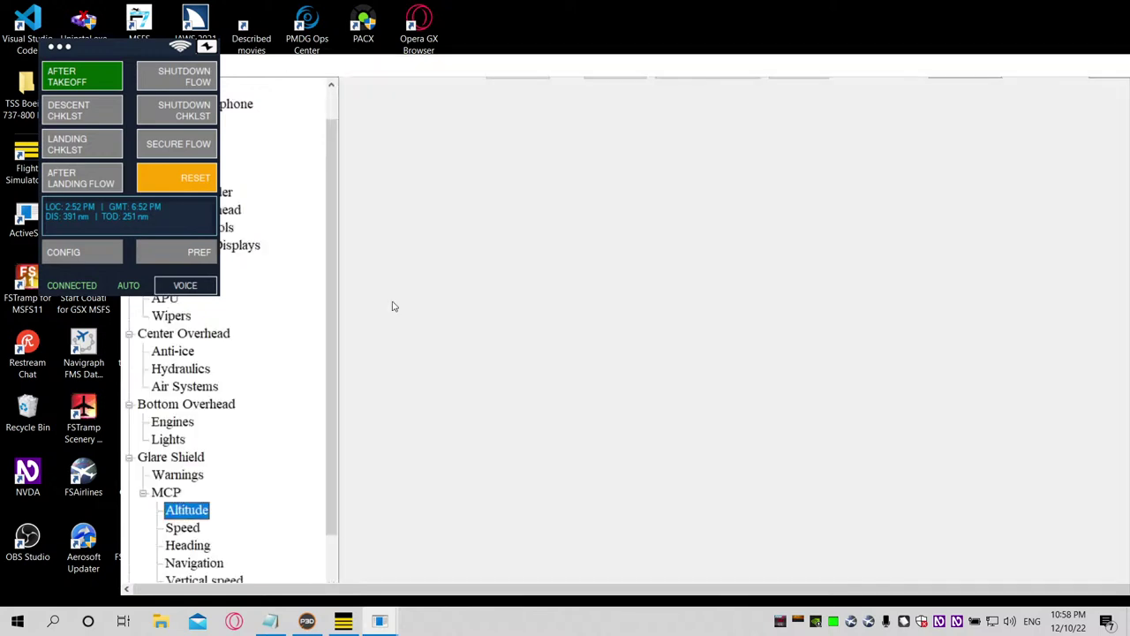
{"action": "key", "text": "Tab"}
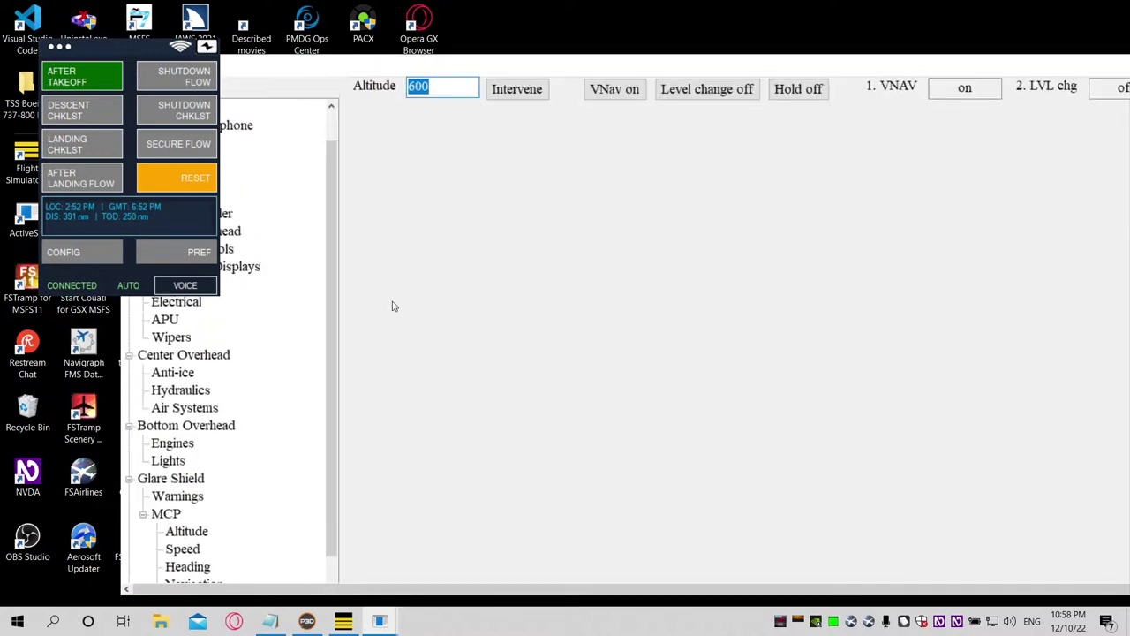
{"action": "key", "text": "Tab"}
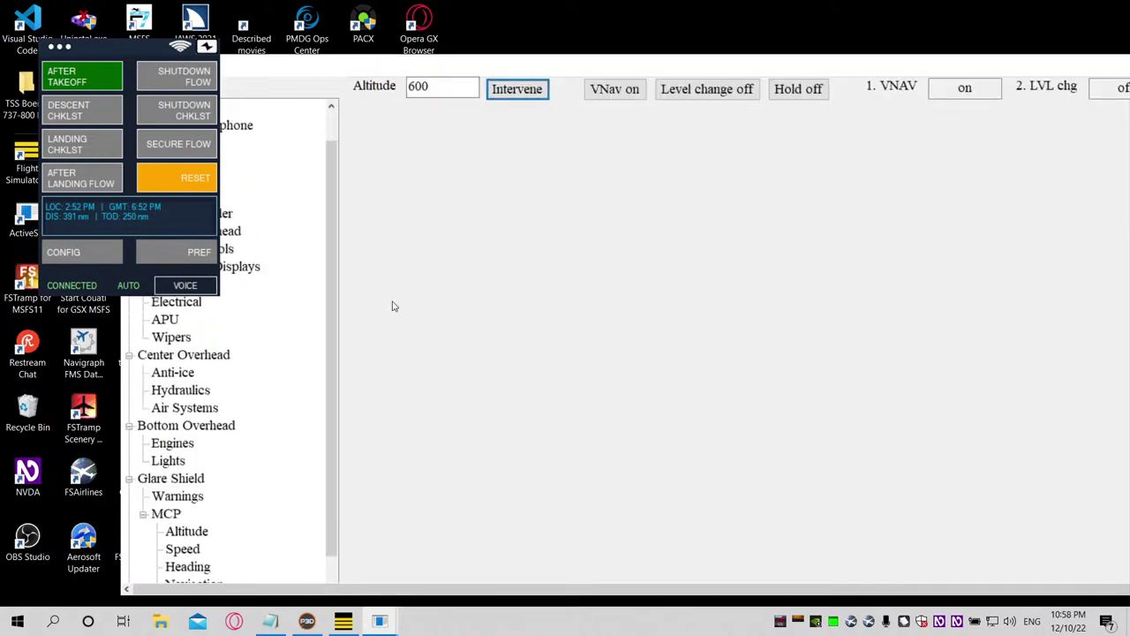
{"action": "key", "text": "shift+Tab"}
{"action": "key", "text": "shift+Tab"}
Step: Open the MCP Speed section and check the speed field
{"action": "key", "text": "Down"}
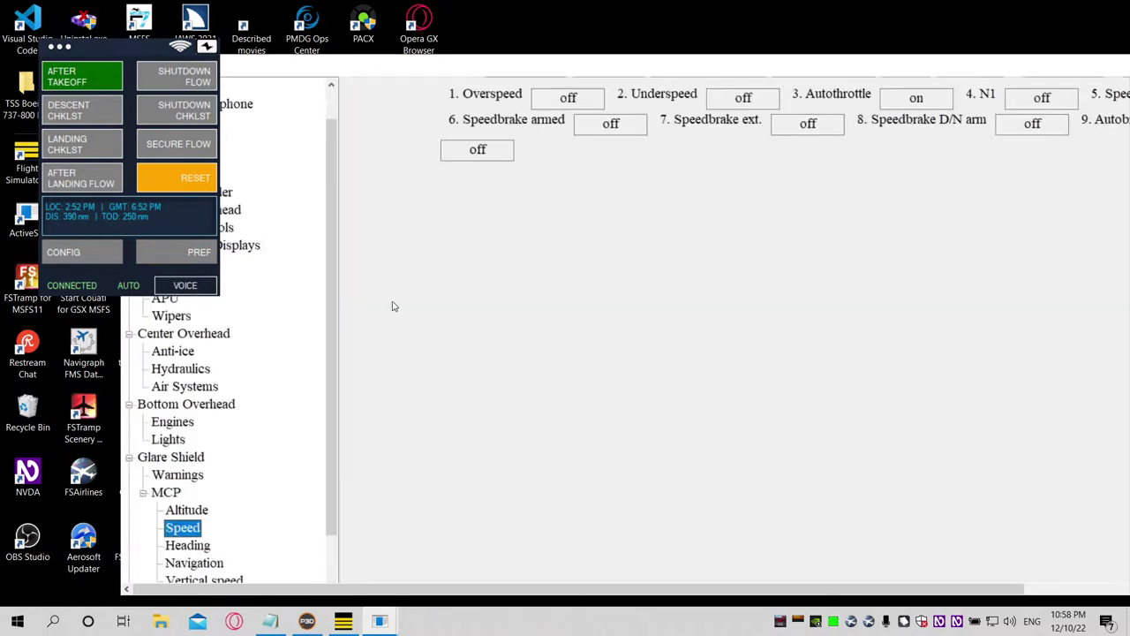
{"action": "key", "text": "Tab"}
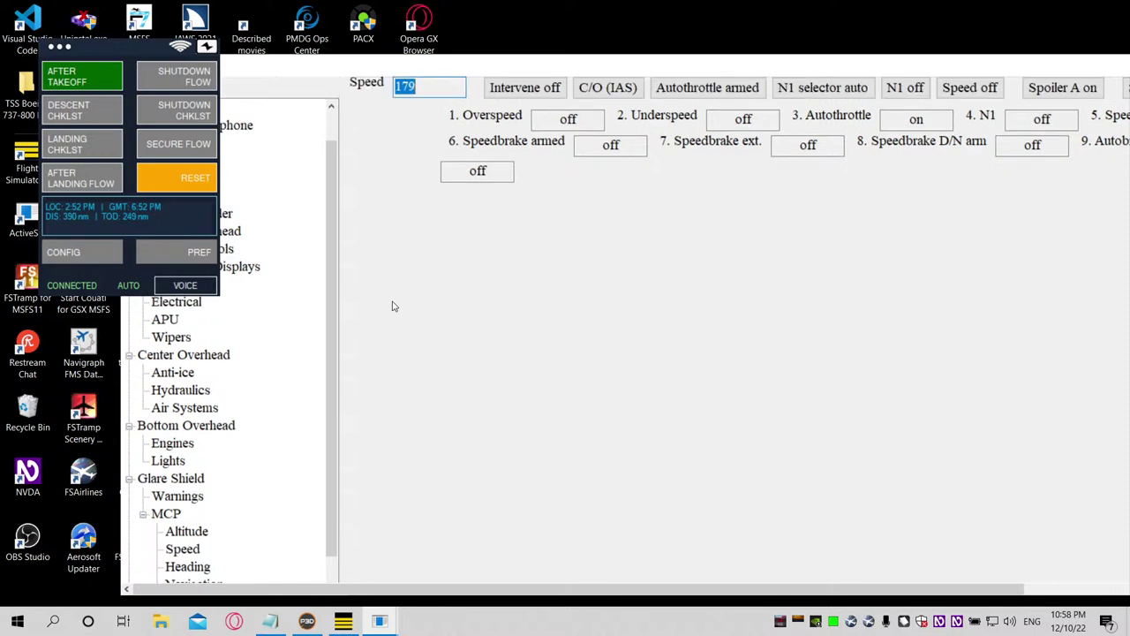
{"action": "key", "text": "shift+Tab"}
Step: Open the MCP Navigation section and review the flight director, APP, VOR/Loc, CMD and CWS switches
{"action": "key", "text": "Down"}
{"action": "key", "text": "Down"}
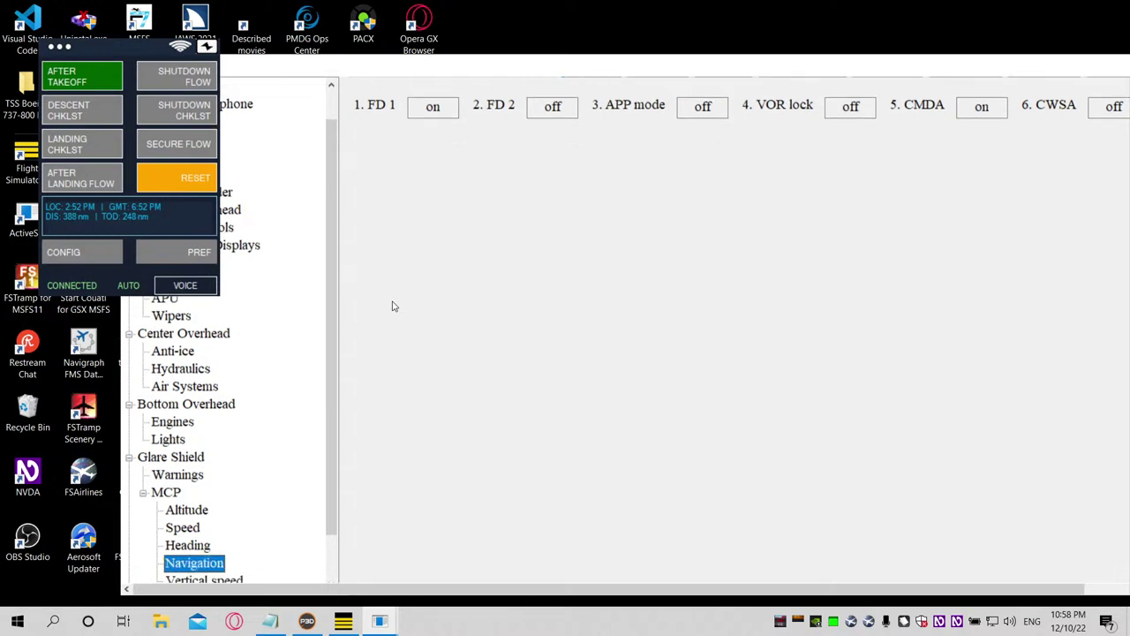
{"action": "key", "text": "Tab"}
{"action": "key", "text": "Tab"}
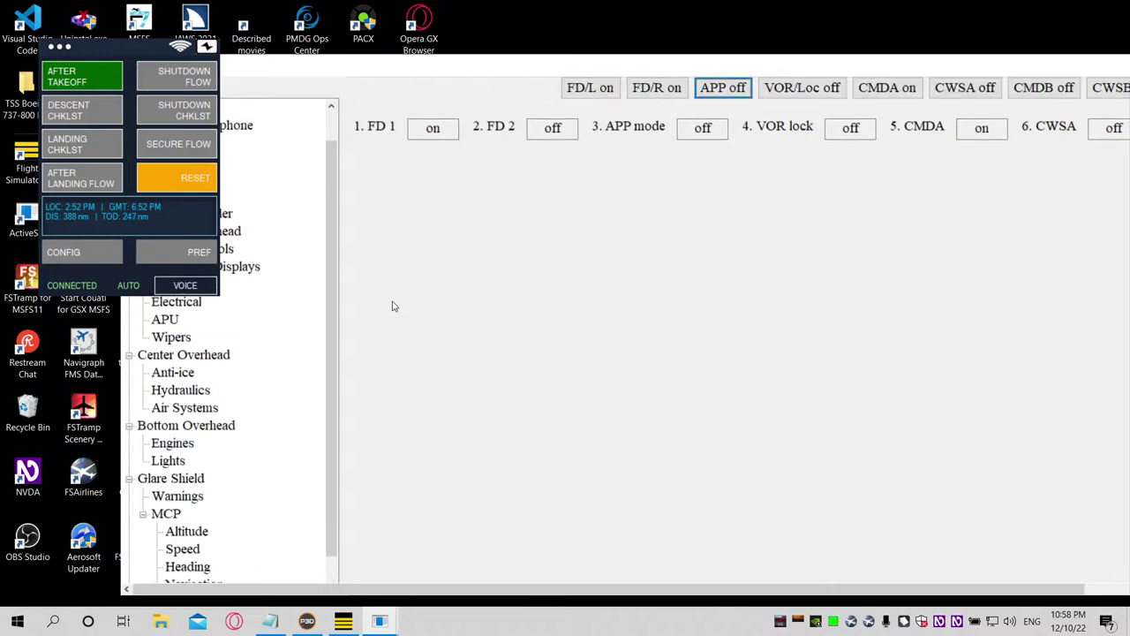
{"action": "key", "text": "Tab"}
{"action": "key", "text": "Tab"}
{"action": "key", "text": "Tab"}
{"action": "key", "text": "Tab"}
{"action": "key", "text": "Tab"}
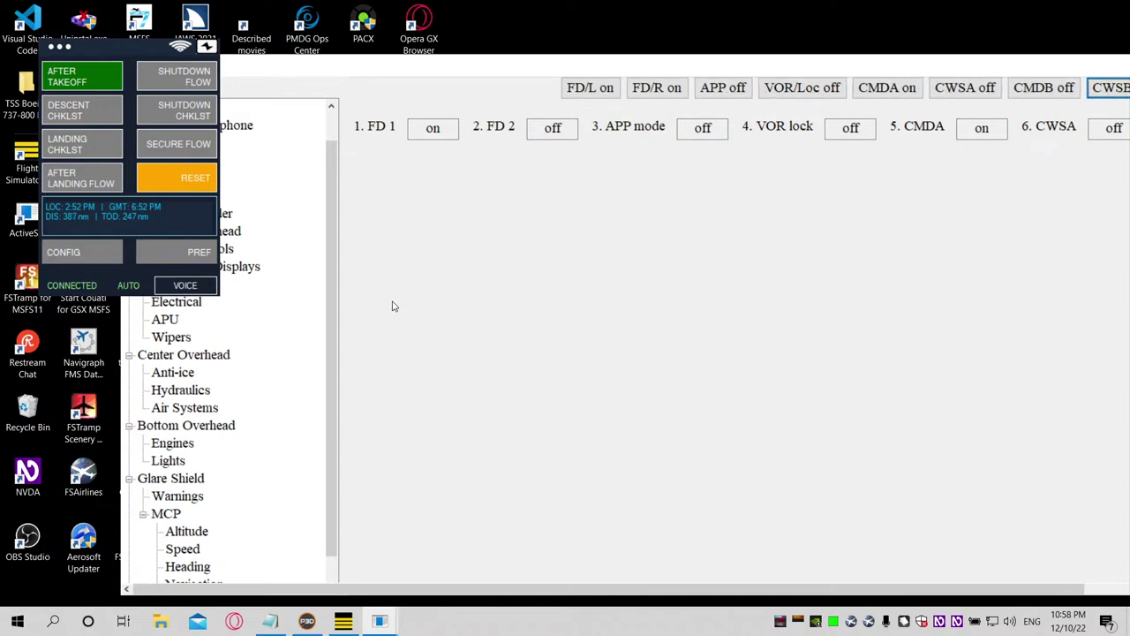
{"action": "key", "text": "Tab"}
{"action": "key", "text": "Tab"}
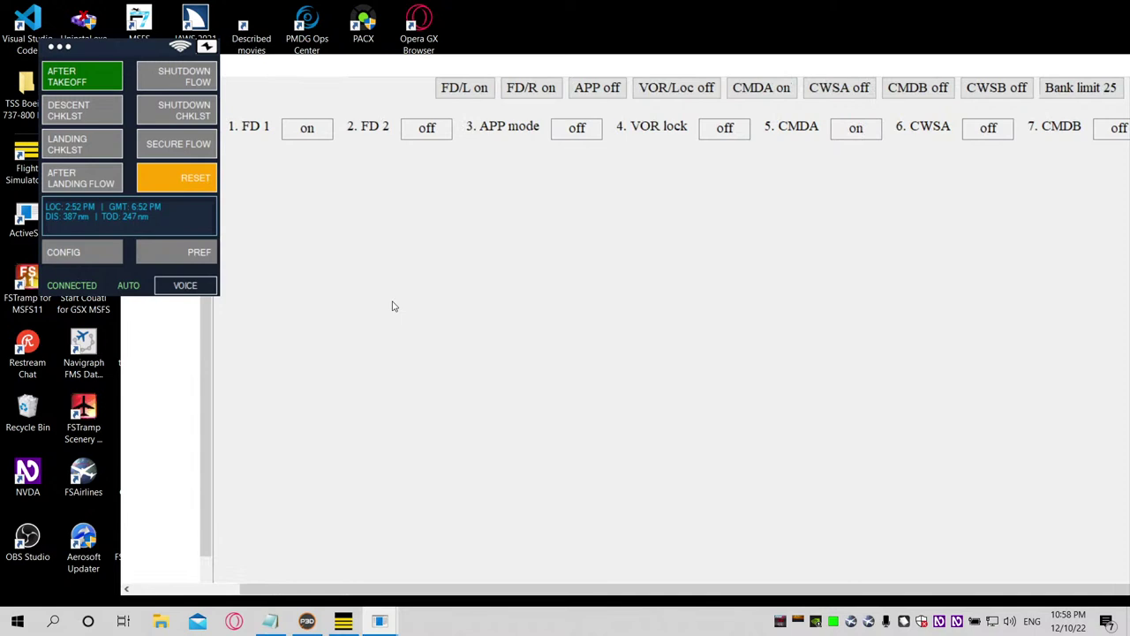
Step: Review the bank limit and disengage controls and the FD 1 and FD 2 indicators
{"action": "key", "text": "Tab"}
{"action": "key", "text": "Tab"}
{"action": "key", "text": "Tab"}
{"action": "key", "text": "shift+Tab"}
{"action": "key", "text": "shift+Tab"}
{"action": "key", "text": "Tab"}
{"action": "key", "text": "shift+Tab"}
{"action": "key", "text": "shift+Tab"}
{"action": "key", "text": "shift+Tab"}
{"action": "key", "text": "shift+Tab"}
{"action": "key", "text": "shift+Tab"}
{"action": "key", "text": "shift+Tab"}
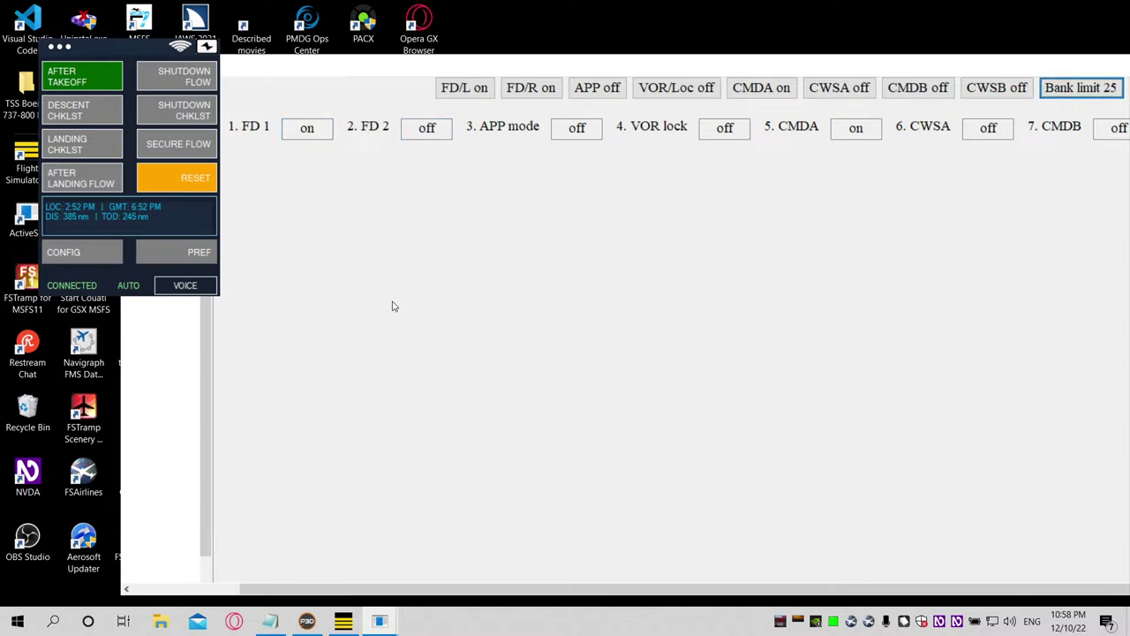
Step: Return to the right flight director switch, FD/R, and turn it off and back on
{"action": "key", "text": "shift+Tab"}
{"action": "key", "text": "shift+Tab"}
{"action": "key", "text": "shift+Tab"}
{"action": "key", "text": "shift+Tab"}
{"action": "key", "text": "shift+Tab"}
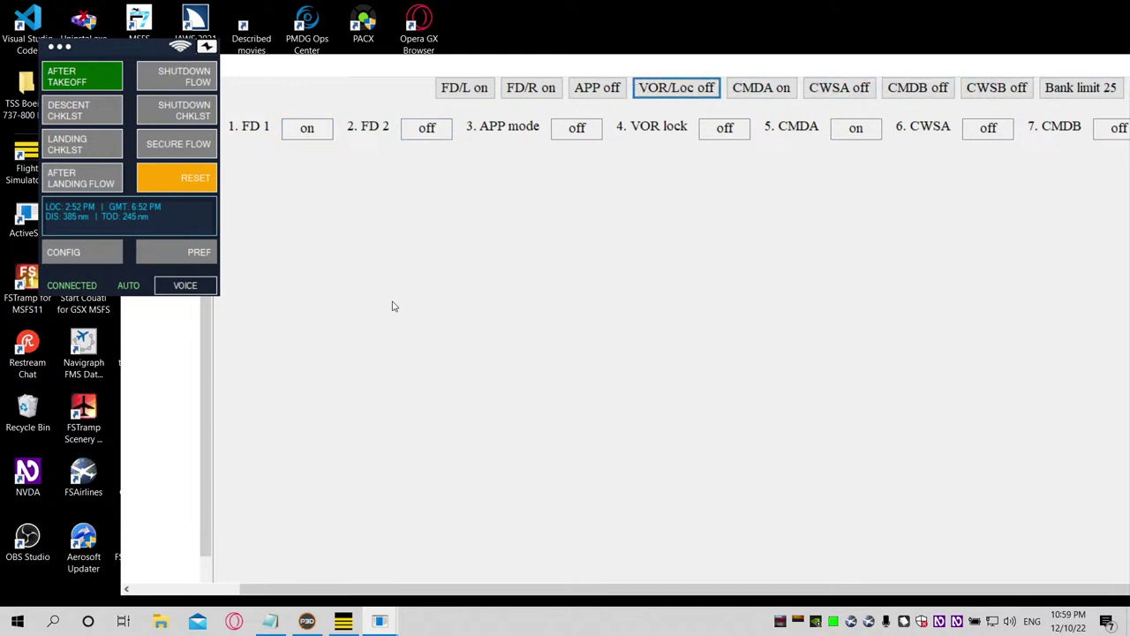
{"action": "key", "text": "Tab"}
{"action": "key", "text": "space"}
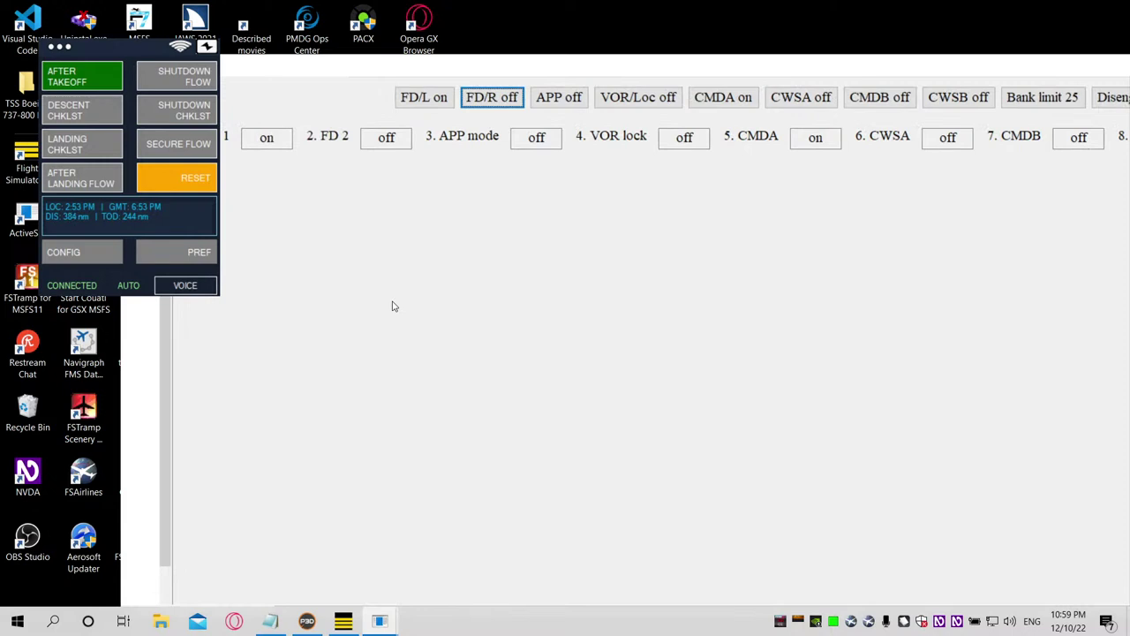
{"action": "key", "text": "space"}
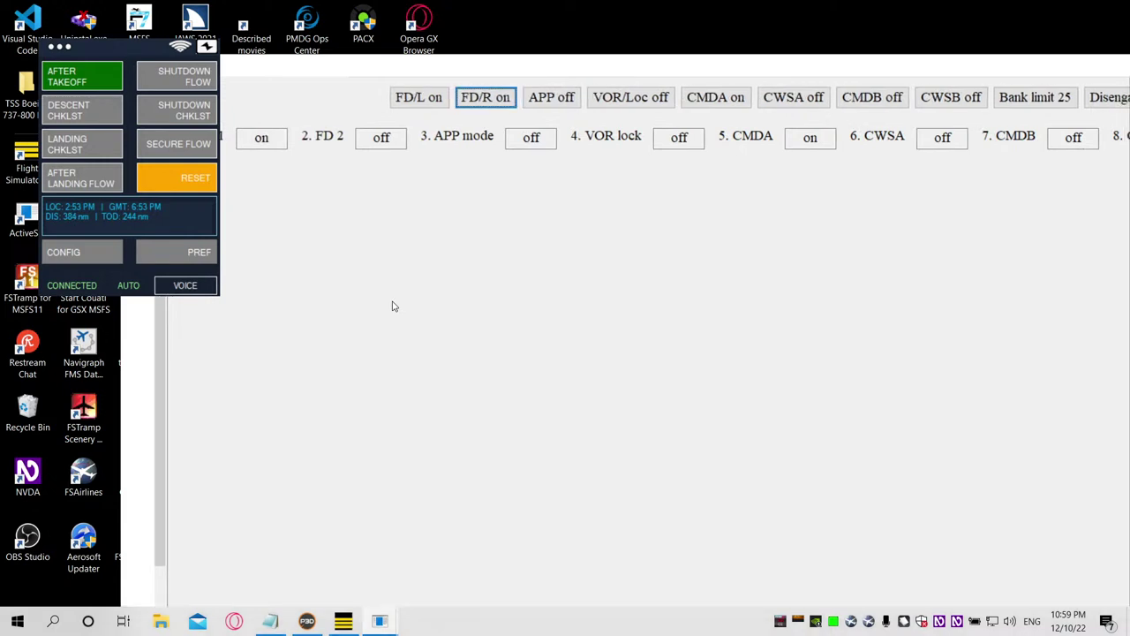
Step: Review the MCP Navigation switches again from the flight directors through the bank limit and disengage controls, ending on the FD 1 indicator
{"action": "key", "text": "shift+Tab"}
{"action": "key", "text": "Tab"}
{"action": "key", "text": "Tab"}
{"action": "key", "text": "Tab"}
{"action": "key", "text": "Tab"}
{"action": "key", "text": "Tab"}
{"action": "key", "text": "Tab"}
{"action": "key", "text": "Tab"}
{"action": "key", "text": "Tab"}
{"action": "key", "text": "Tab"}
{"action": "key", "text": "Tab"}
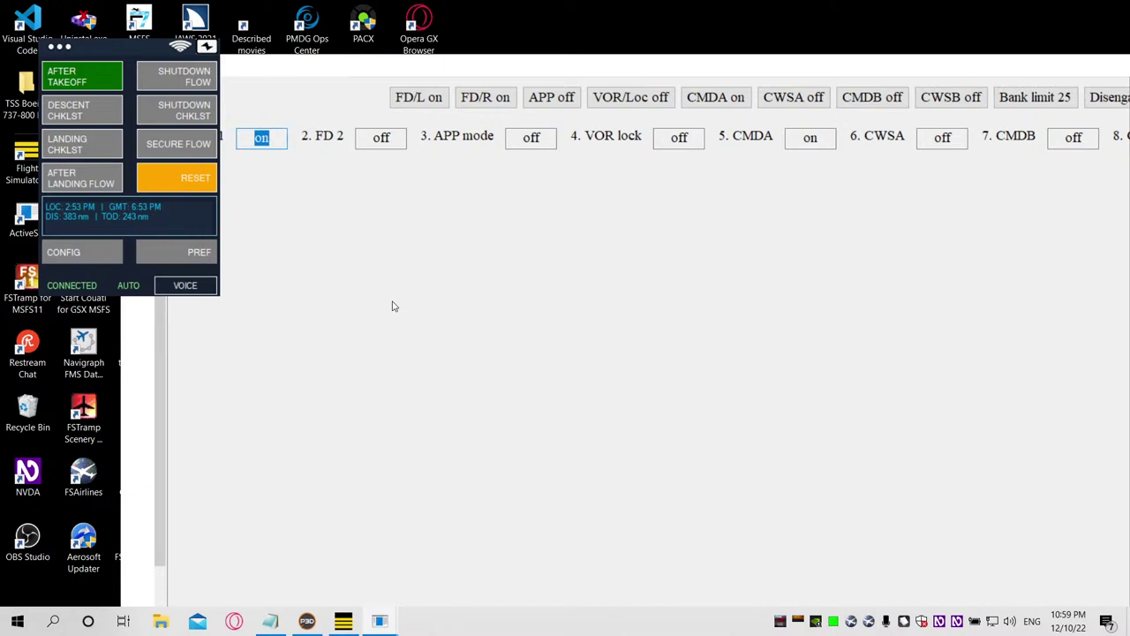
Step: Review the FD 2, APP mode, VOR lock, CMD and CWS indicators and return to the section tree
{"action": "key", "text": "Tab"}
{"action": "key", "text": "Tab"}
{"action": "key", "text": "Tab"}
{"action": "key", "text": "Tab"}
{"action": "key", "text": "Tab"}
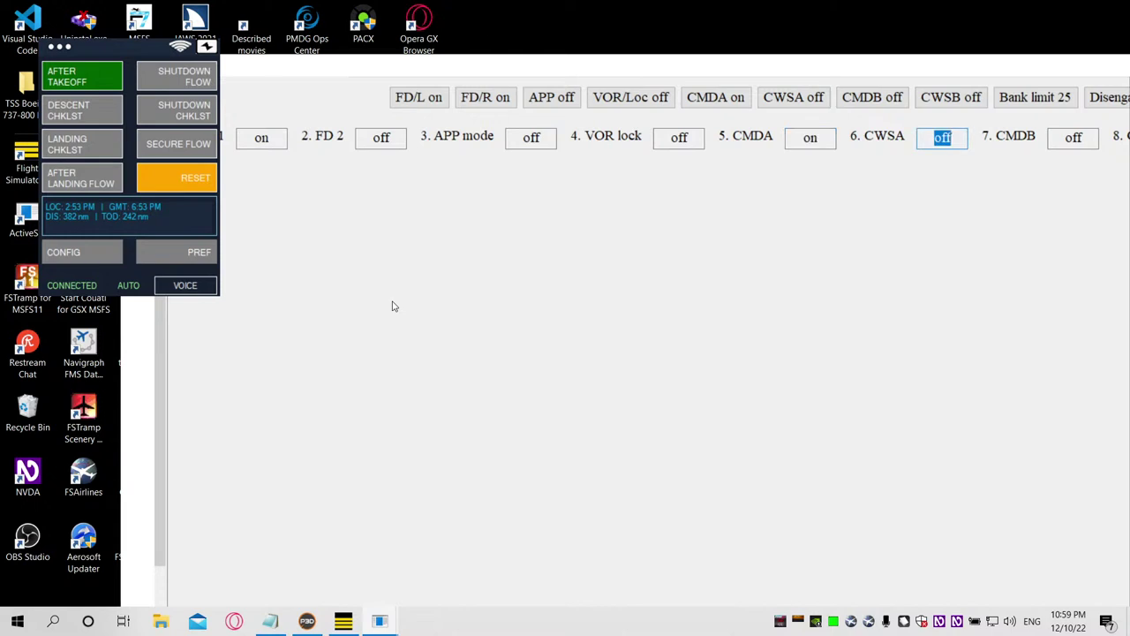
{"action": "key", "text": "Tab"}
{"action": "key", "text": "Tab"}
{"action": "key", "text": "Tab"}
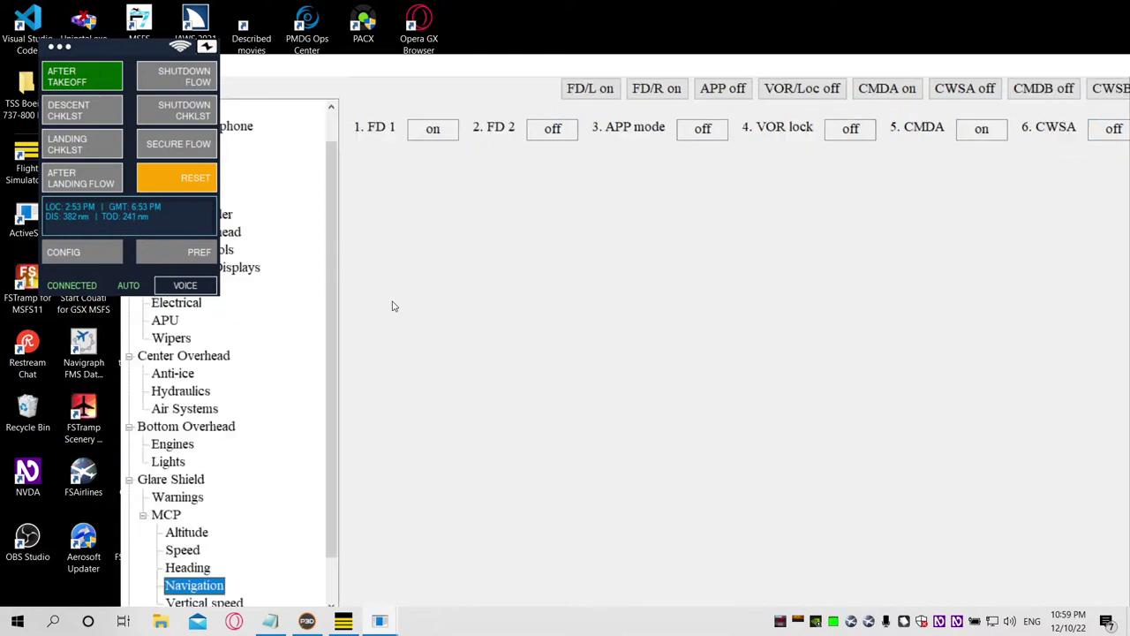
Step: Go past the Vertical speed section to Forward and expand its subsections
{"action": "key", "text": "Down"}
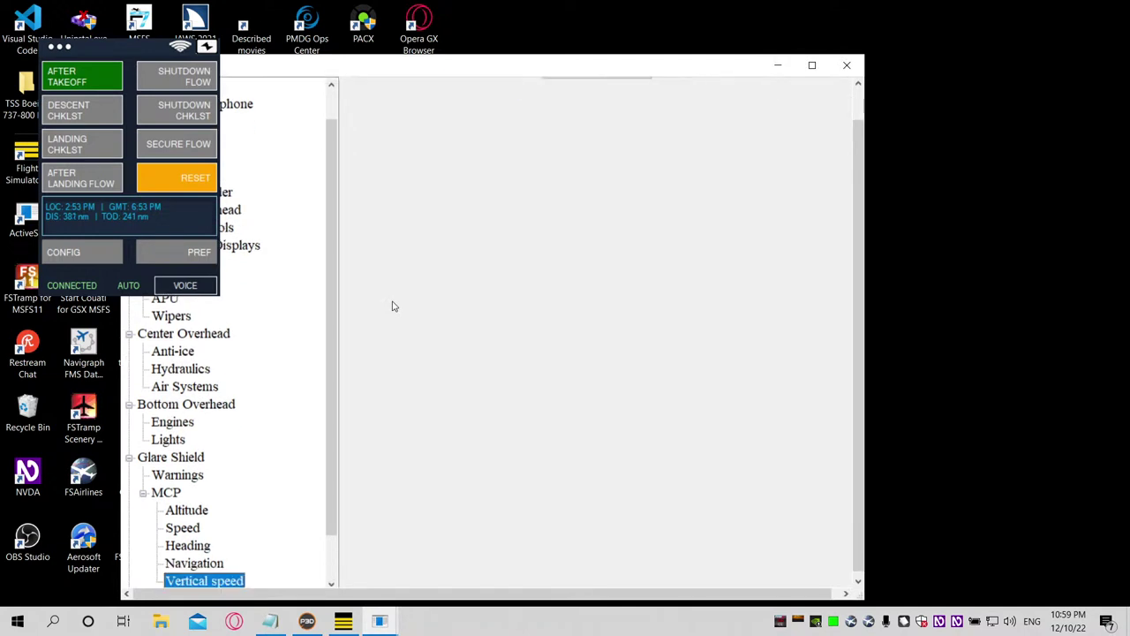
{"action": "key", "text": "Down"}
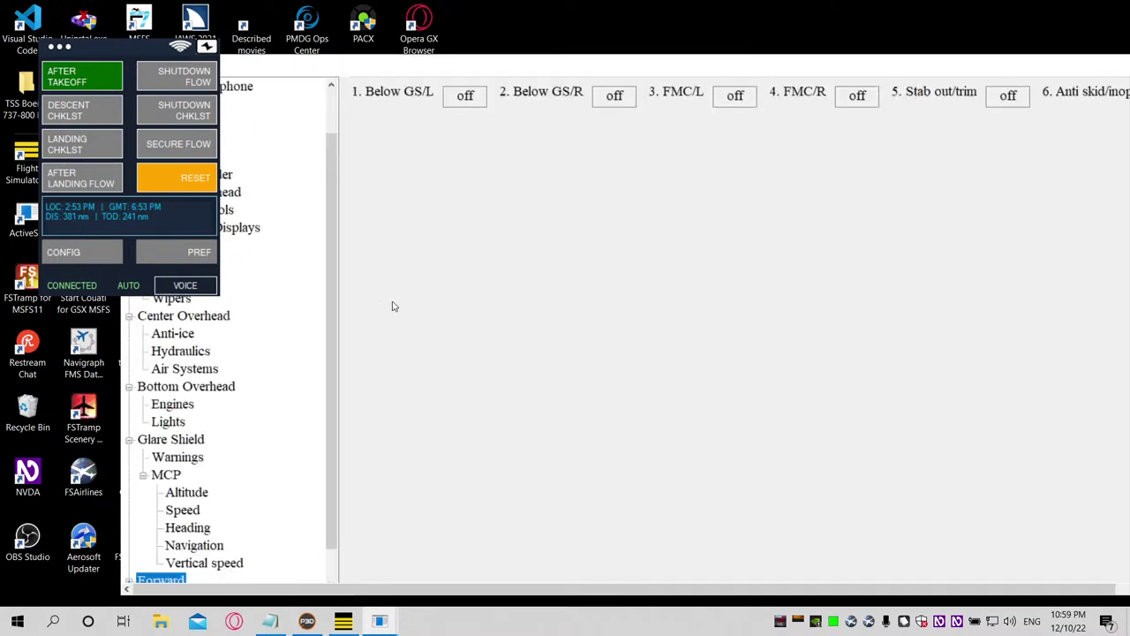
{"action": "key", "text": "Right"}
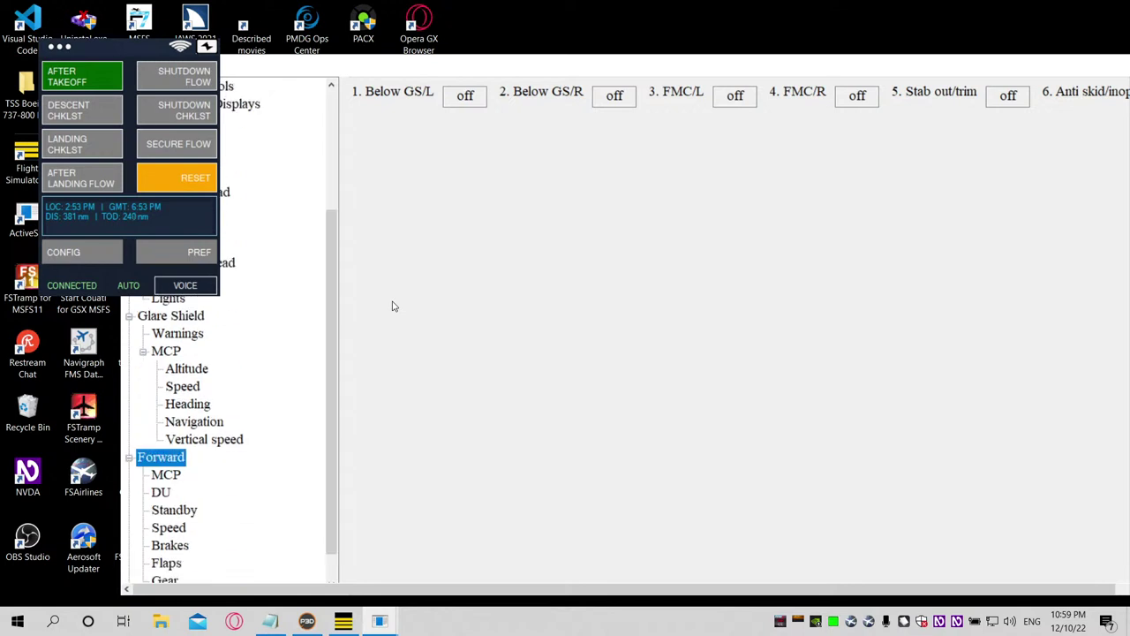
Step: Open the MCP section under Forward and review the autothrottle and autopilot indicators, AT/L through the amber AP lights
{"action": "key", "text": "Down"}
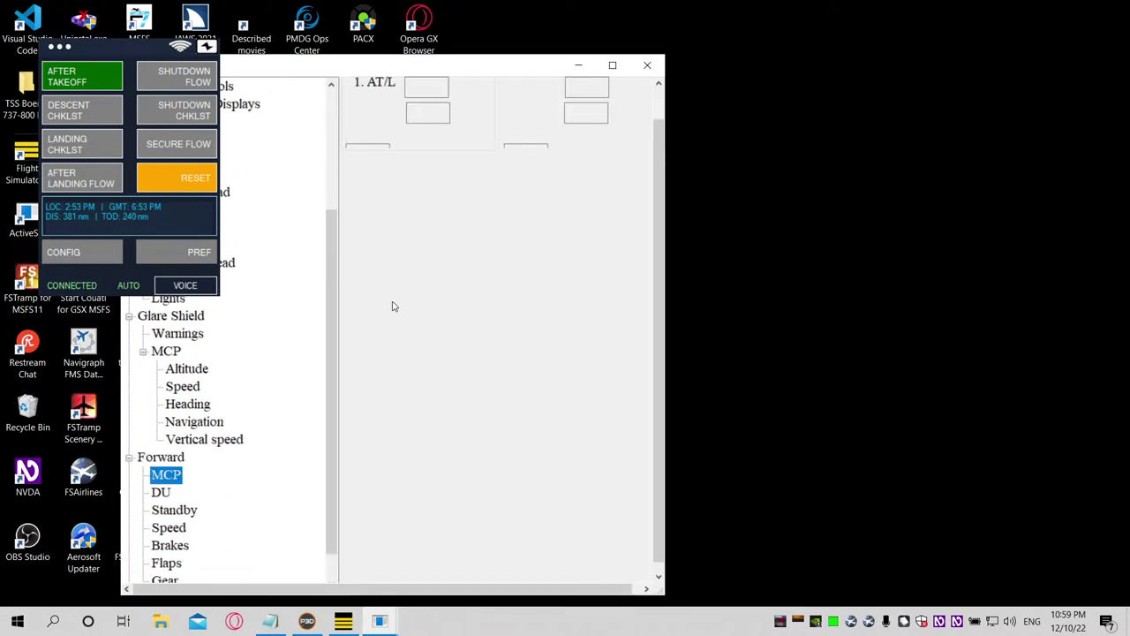
{"action": "key", "text": "Tab"}
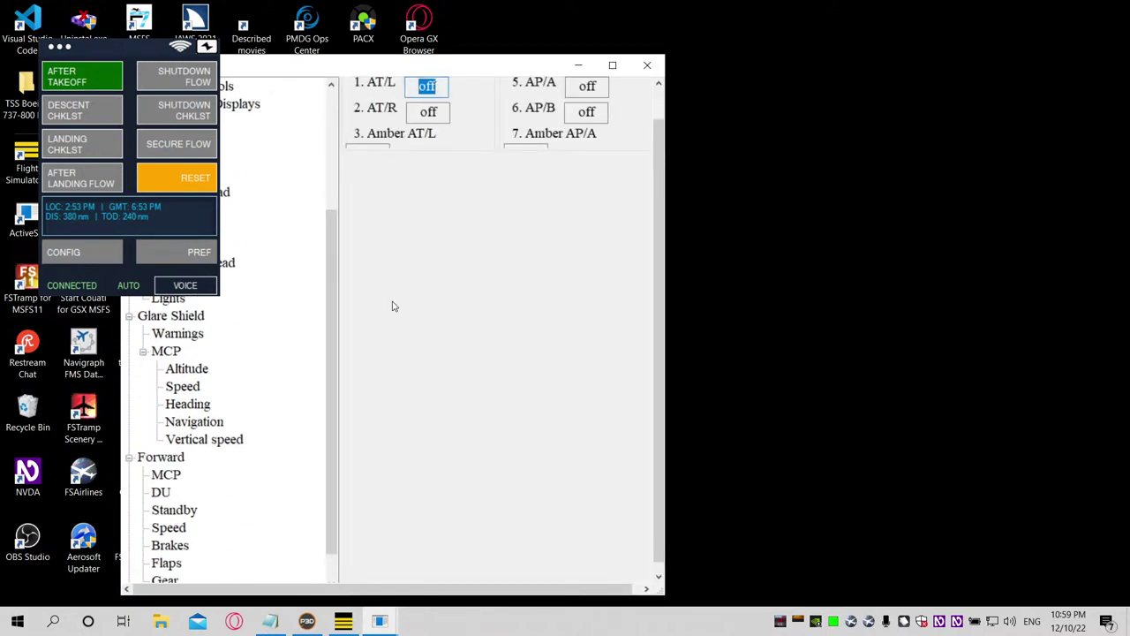
{"action": "key", "text": "Tab"}
{"action": "key", "text": "Tab"}
{"action": "key", "text": "Tab"}
{"action": "key", "text": "Tab"}
{"action": "key", "text": "Tab"}
{"action": "key", "text": "Tab"}
{"action": "key", "text": "Tab"}
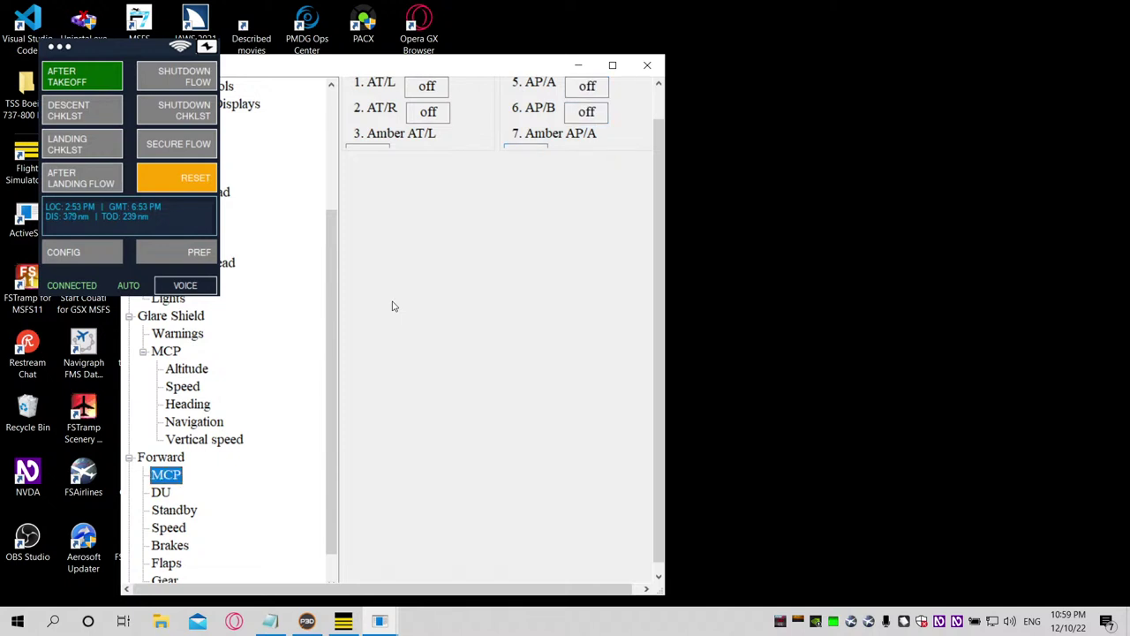
Step: Open the DU section under Forward and review the captain and F/O display unit selectors, including the lower DUs
{"action": "key", "text": "Down"}
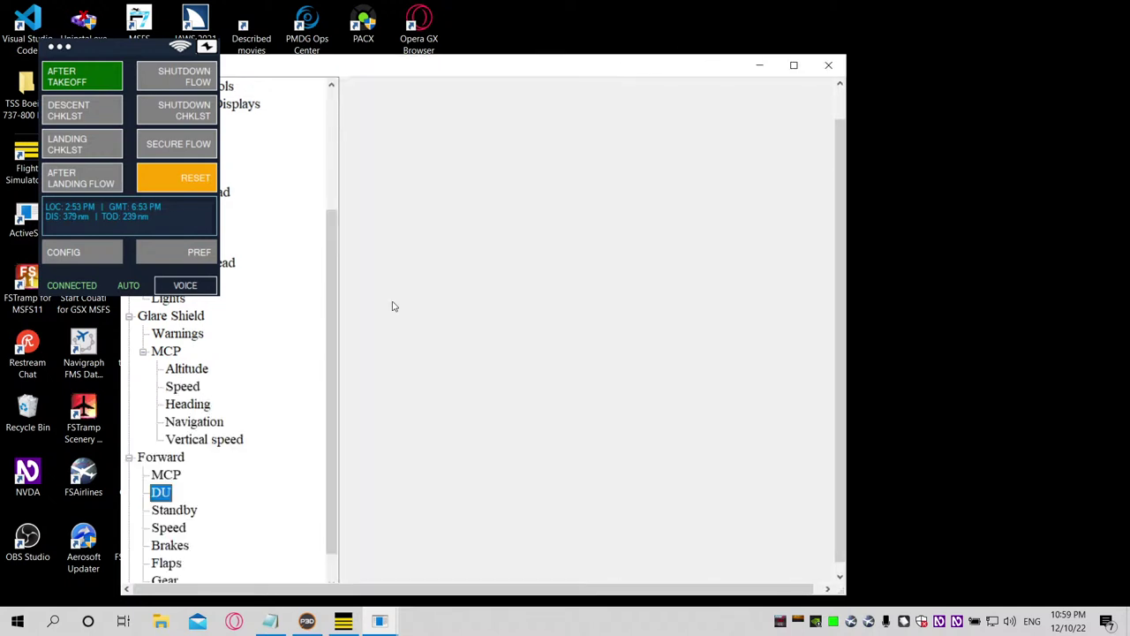
{"action": "key", "text": "Tab"}
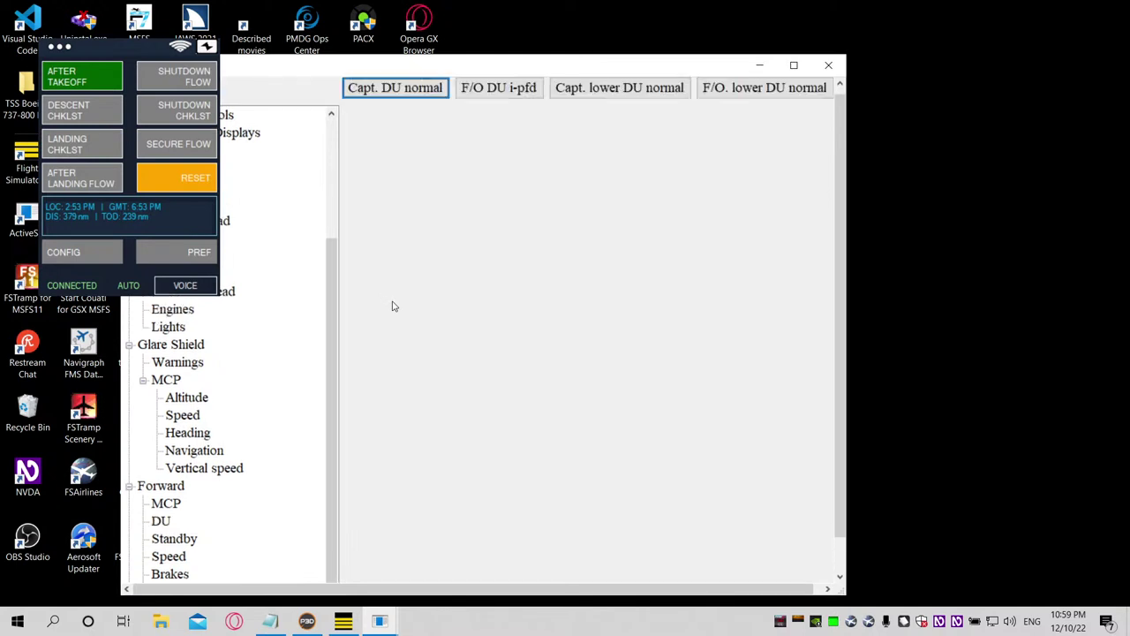
{"action": "key", "text": "Tab"}
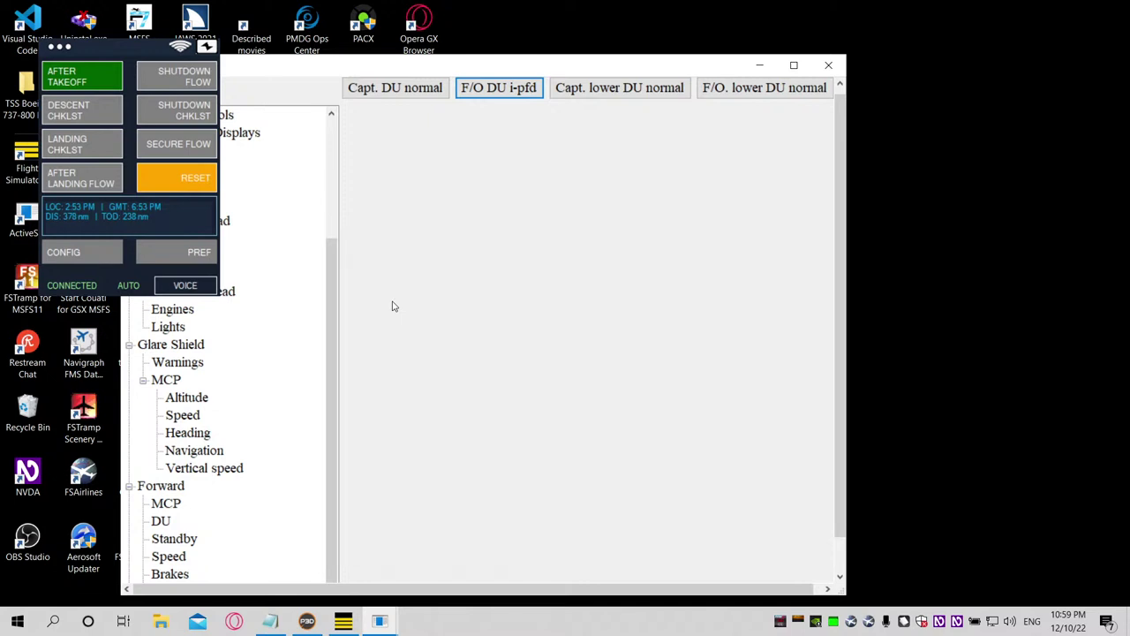
{"action": "key", "text": "Tab"}
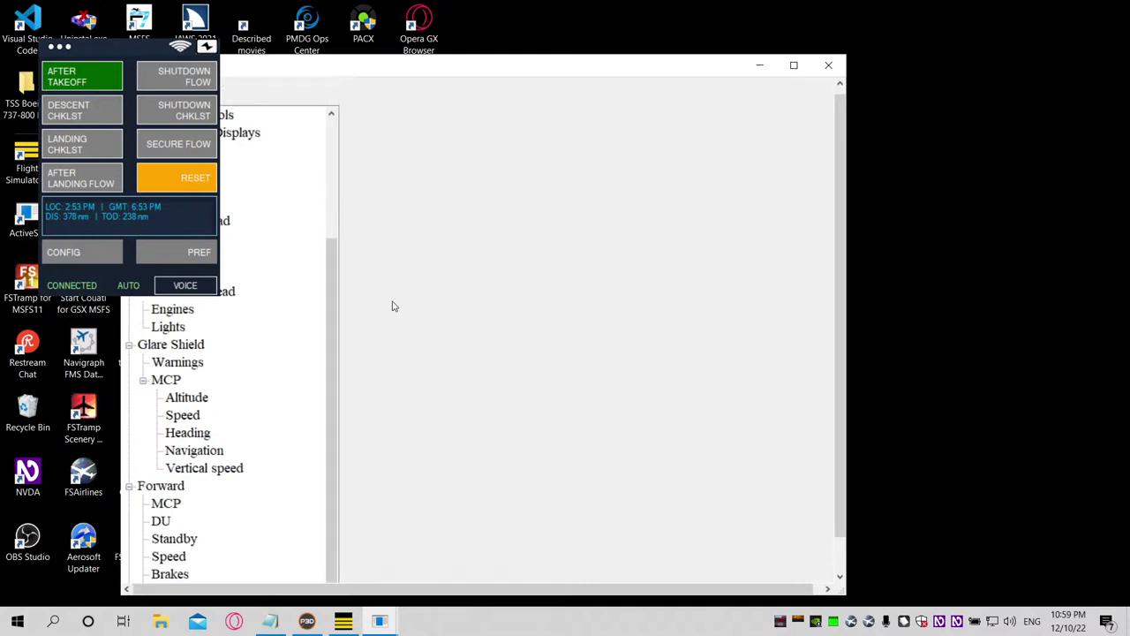
{"action": "key", "text": "shift+Tab"}
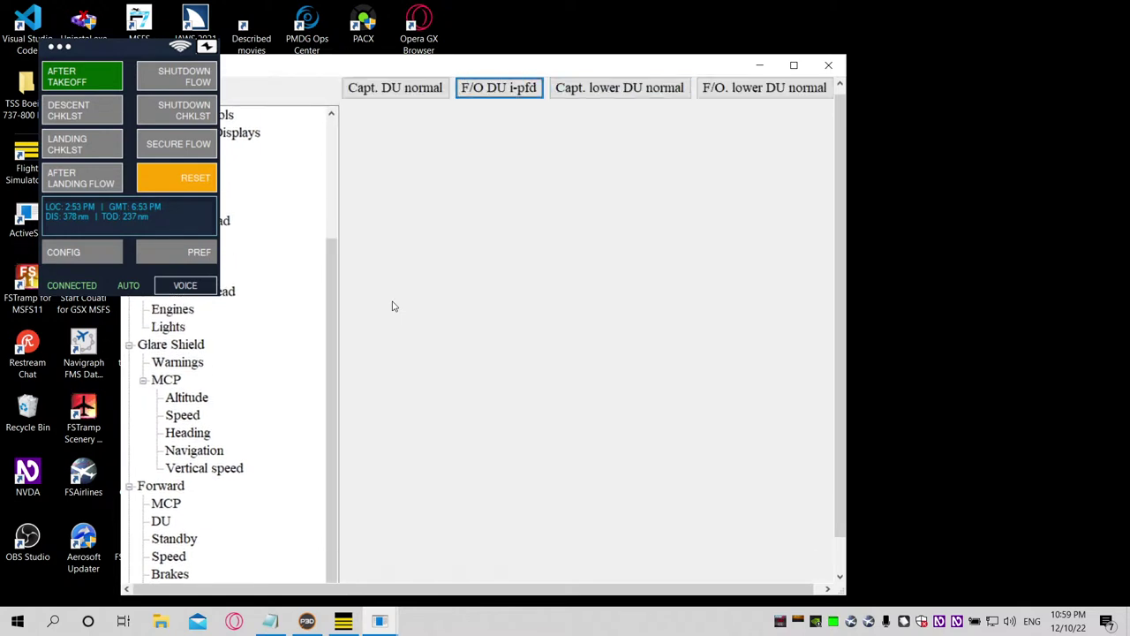
{"action": "key", "text": "Tab"}
{"action": "key", "text": "Tab"}
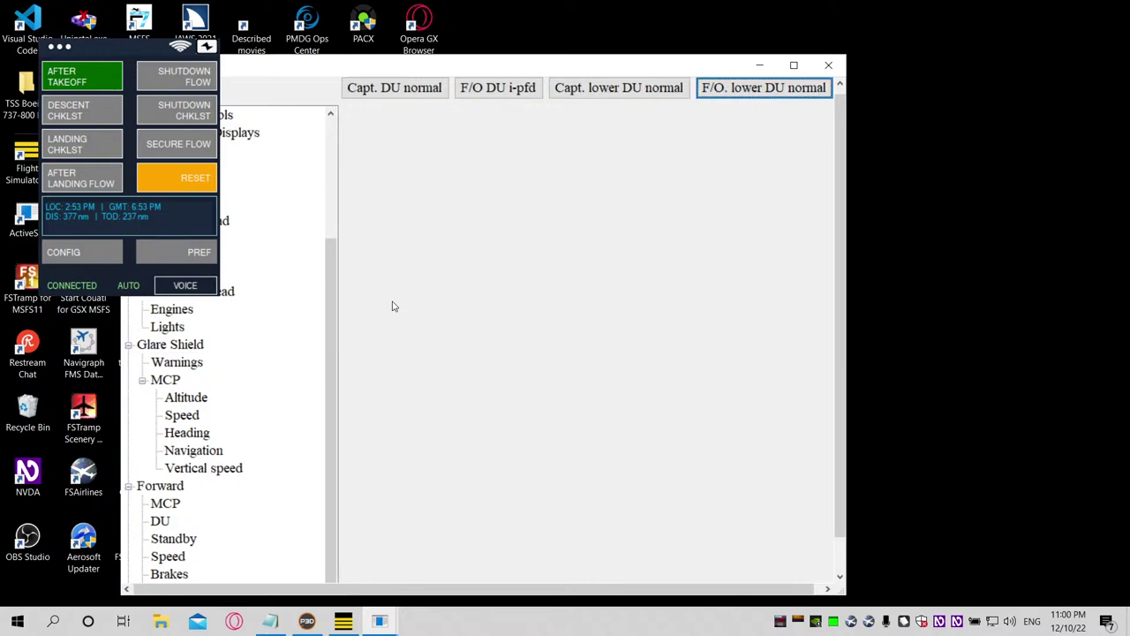
{"action": "key", "text": "Tab"}
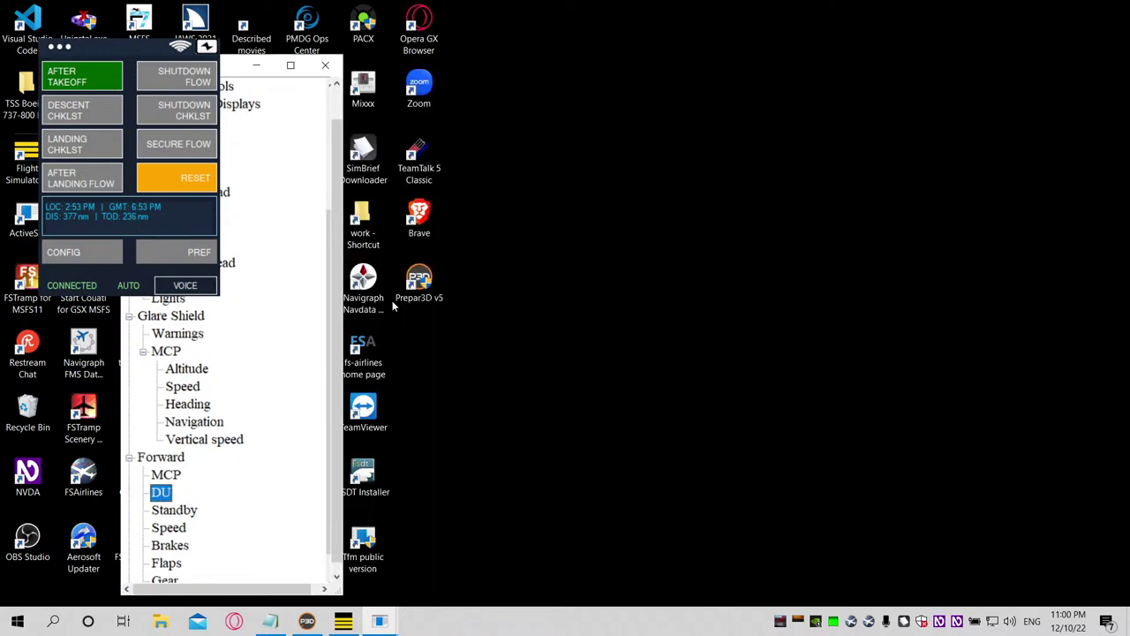
Step: Open the Standby section under Forward and review the RMI #1 and RMI #2 switches
{"action": "key", "text": "Down"}
{"action": "key", "text": "Tab"}
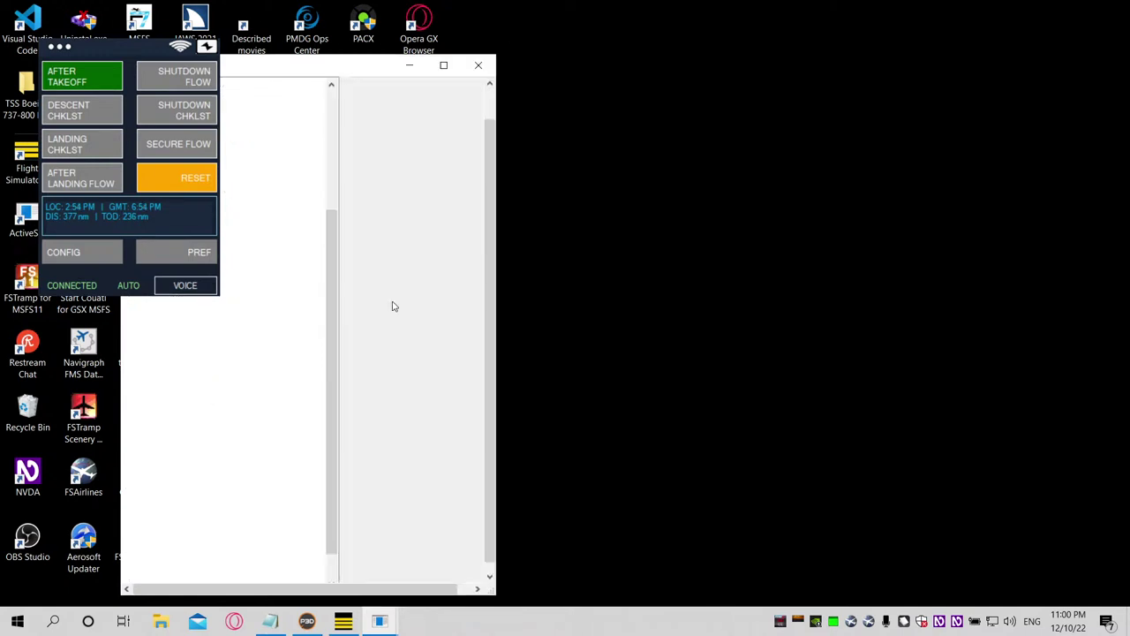
{"action": "key", "text": "shift+Tab"}
{"action": "key", "text": "Down"}
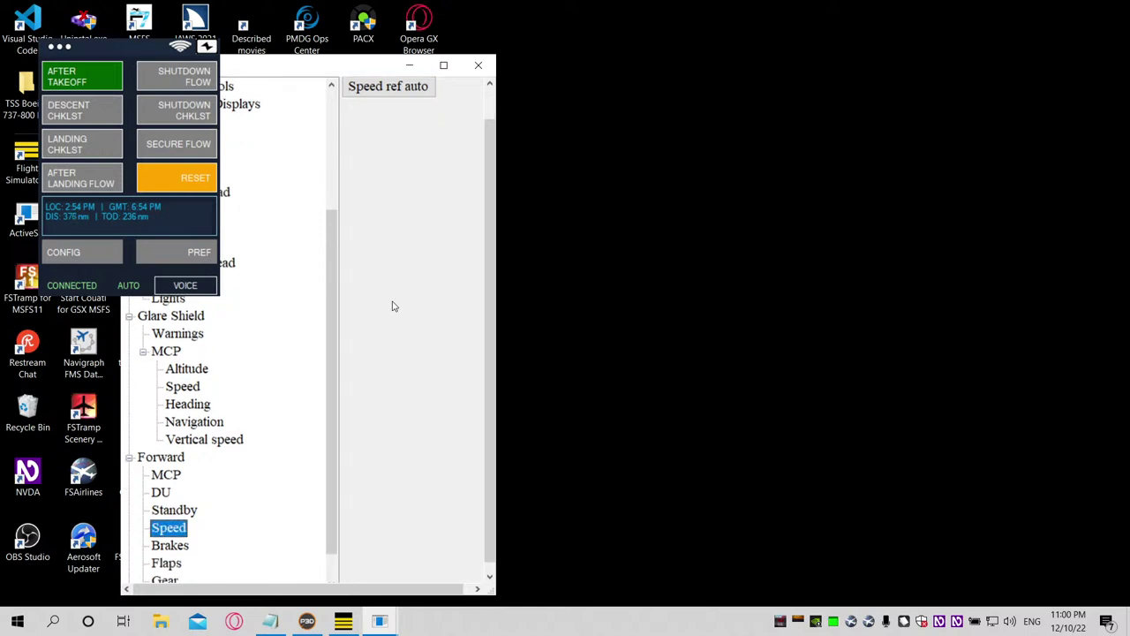
{"action": "key", "text": "Up"}
{"action": "key", "text": "Tab"}
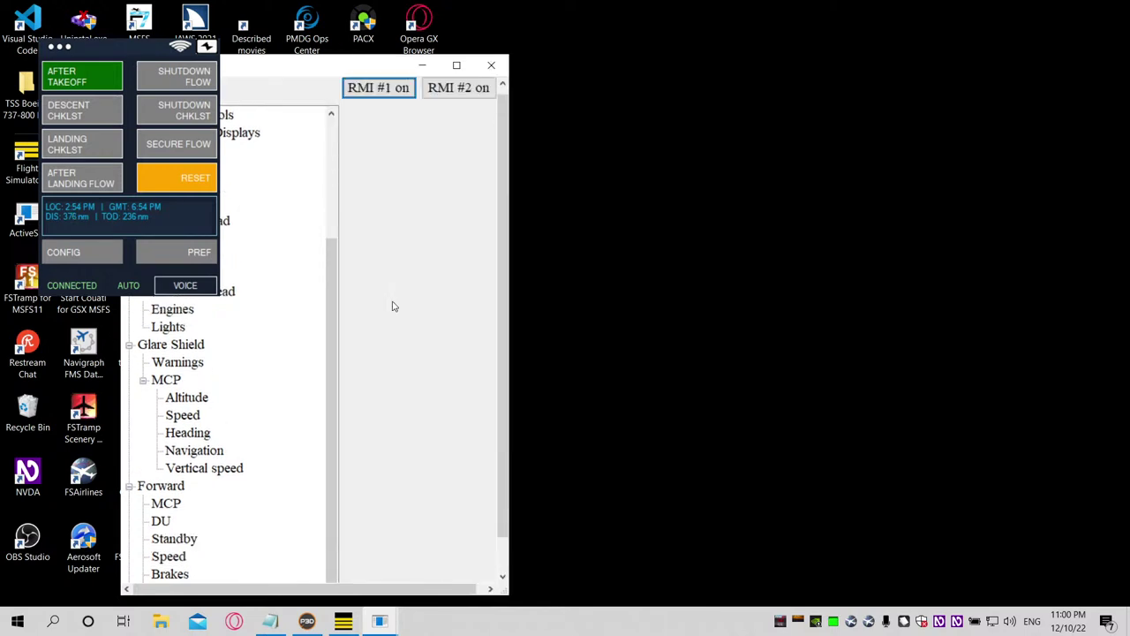
{"action": "key", "text": "Tab"}
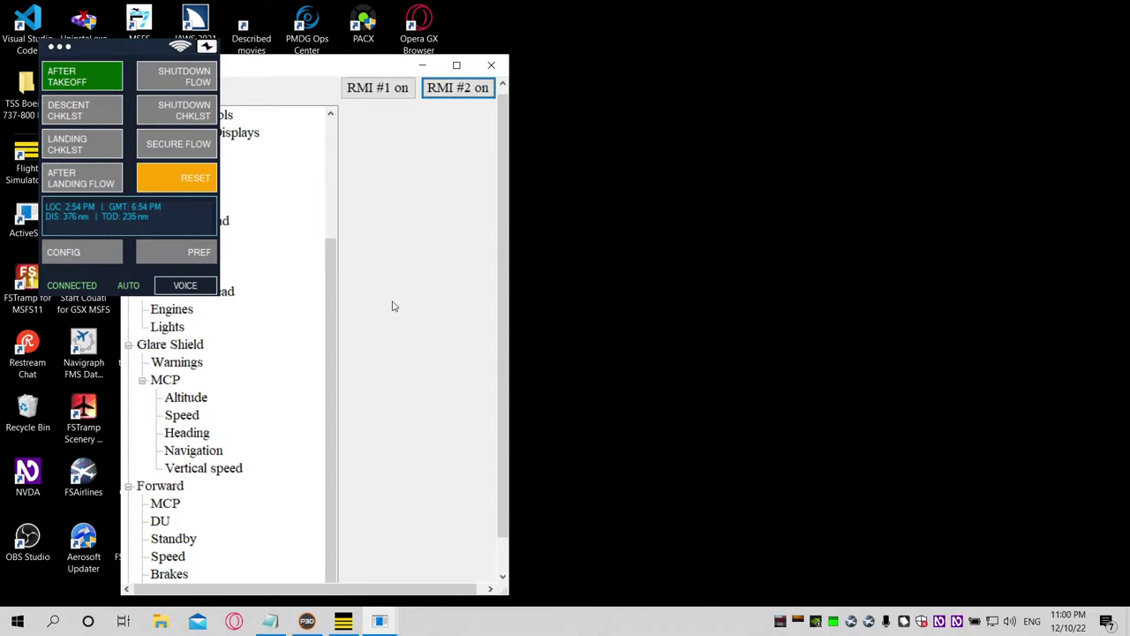
{"action": "key", "text": "Tab"}
Step: Open the Speed section under Forward and review the N1 selector and speed reference controls
{"action": "key", "text": "Down"}
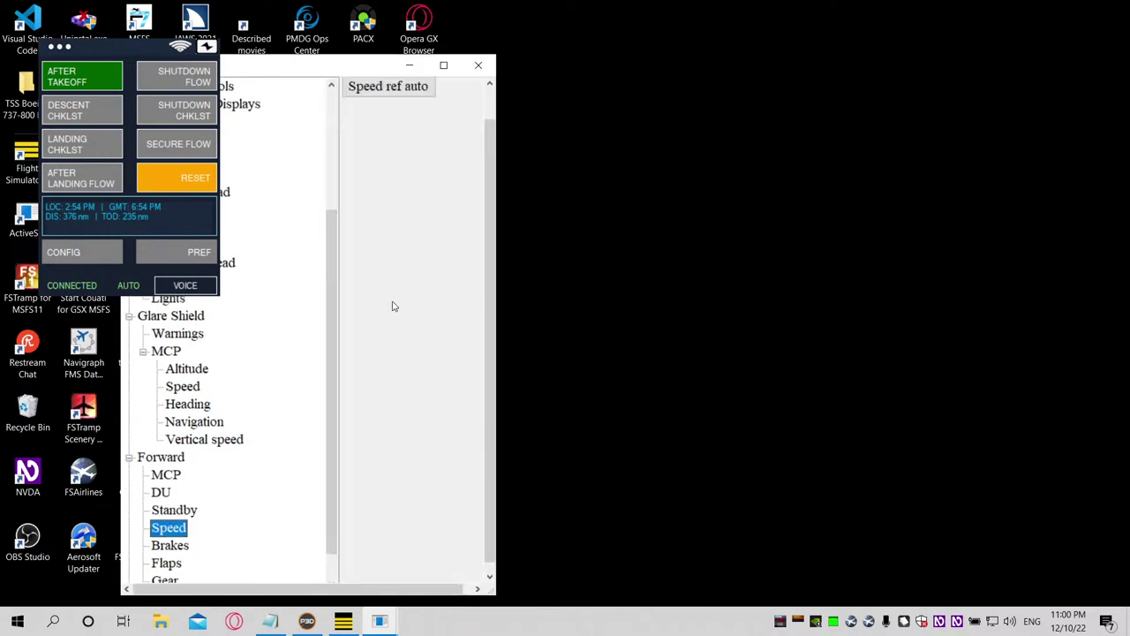
{"action": "key", "text": "Tab"}
{"action": "key", "text": "Tab"}
{"action": "key", "text": "Tab"}
{"action": "key", "text": "Down"}
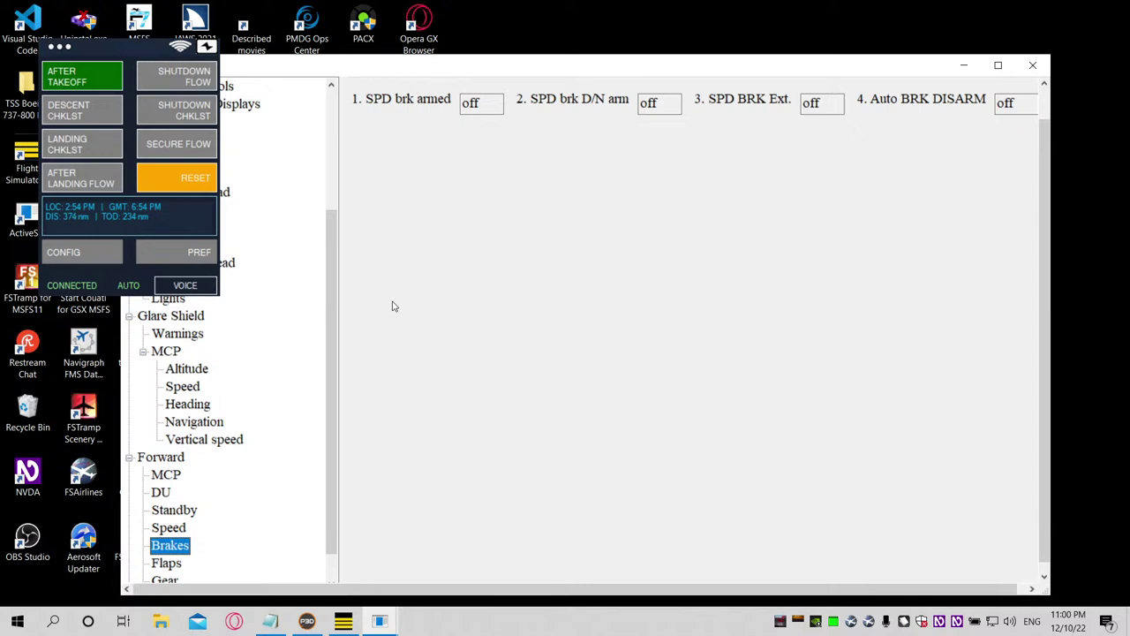
{"action": "key", "text": "Up"}
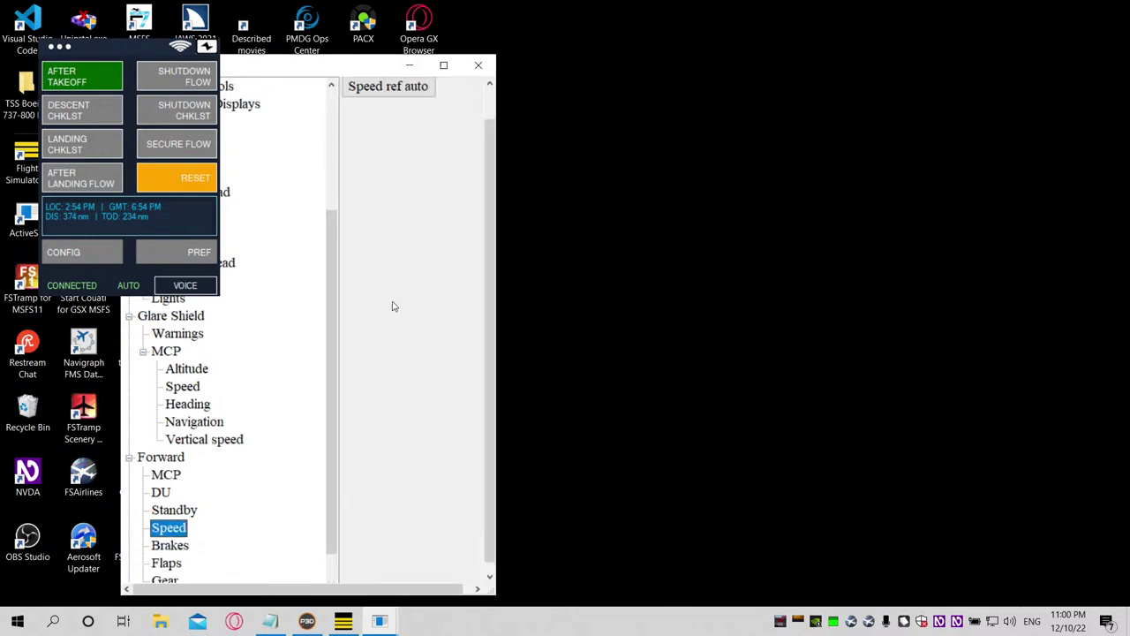
{"action": "key", "text": "Tab"}
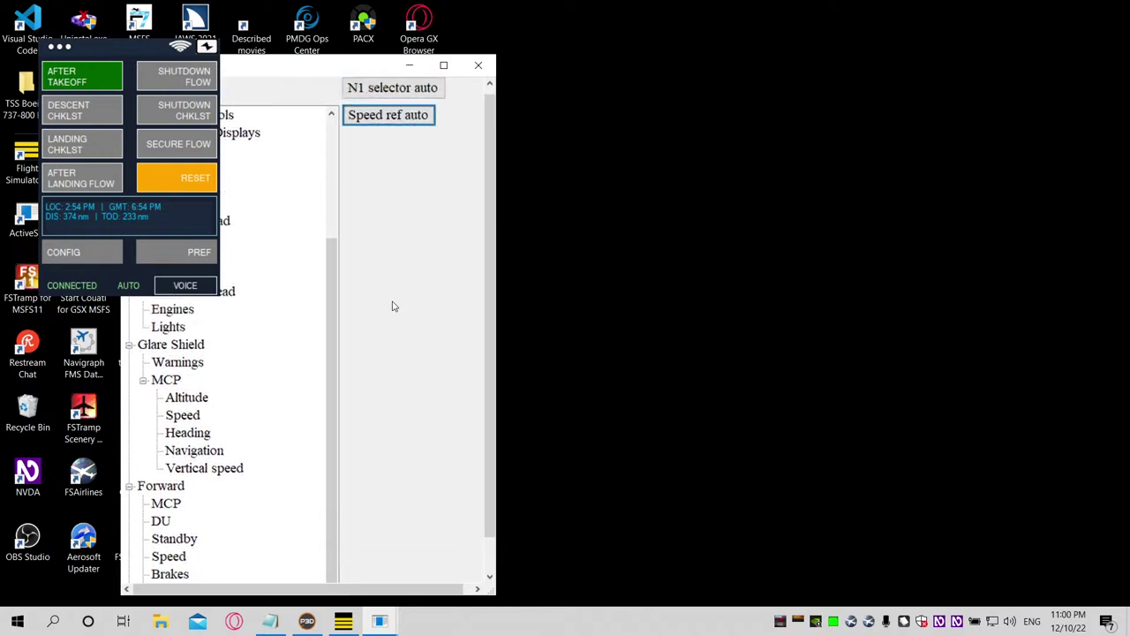
{"action": "key", "text": "shift+Tab"}
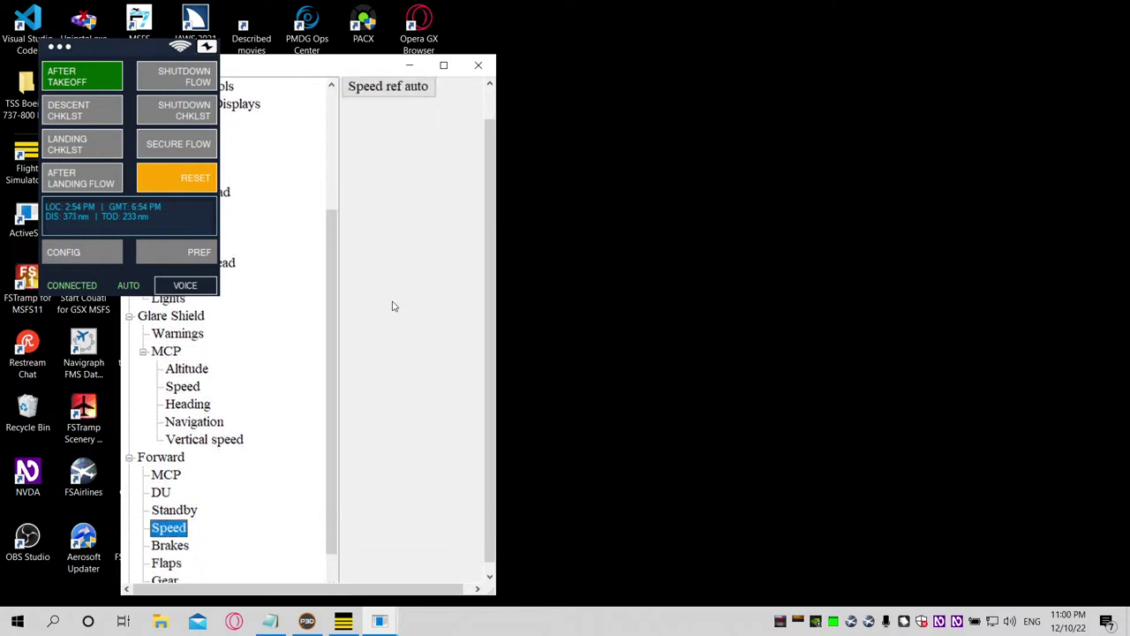
{"action": "key", "text": "Tab"}
{"action": "key", "text": "shift+Tab"}
Step: Open the Brakes section under Forward and review the auto brake, brake pressure, speed brake and auto brake disarm fields
{"action": "key", "text": "Down"}
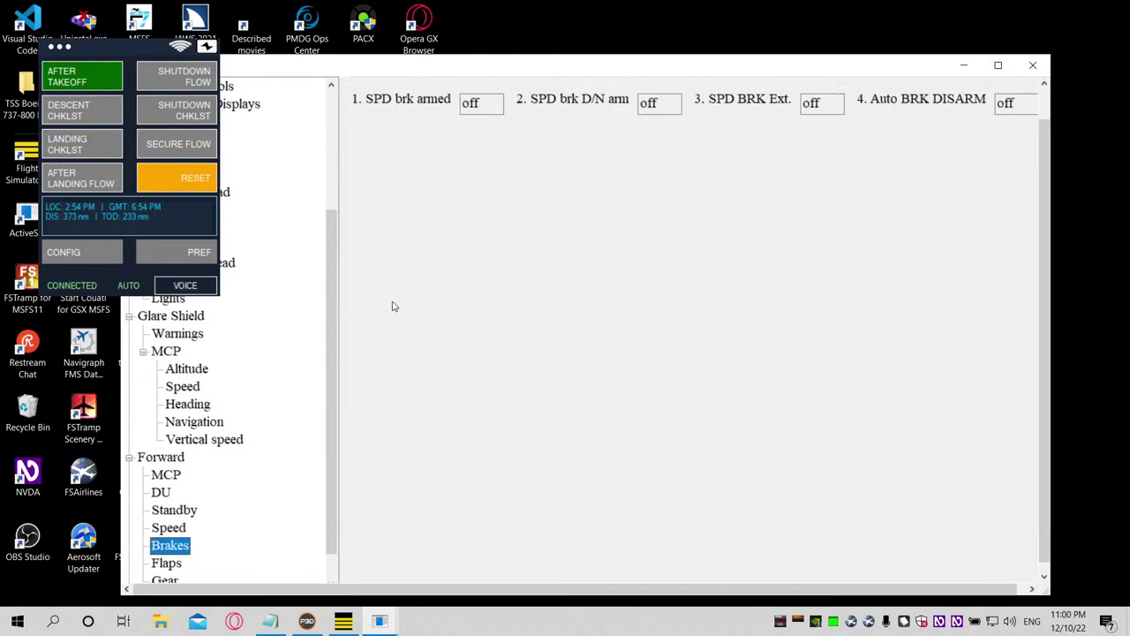
{"action": "key", "text": "Down"}
{"action": "key", "text": "Up"}
{"action": "key", "text": "Tab"}
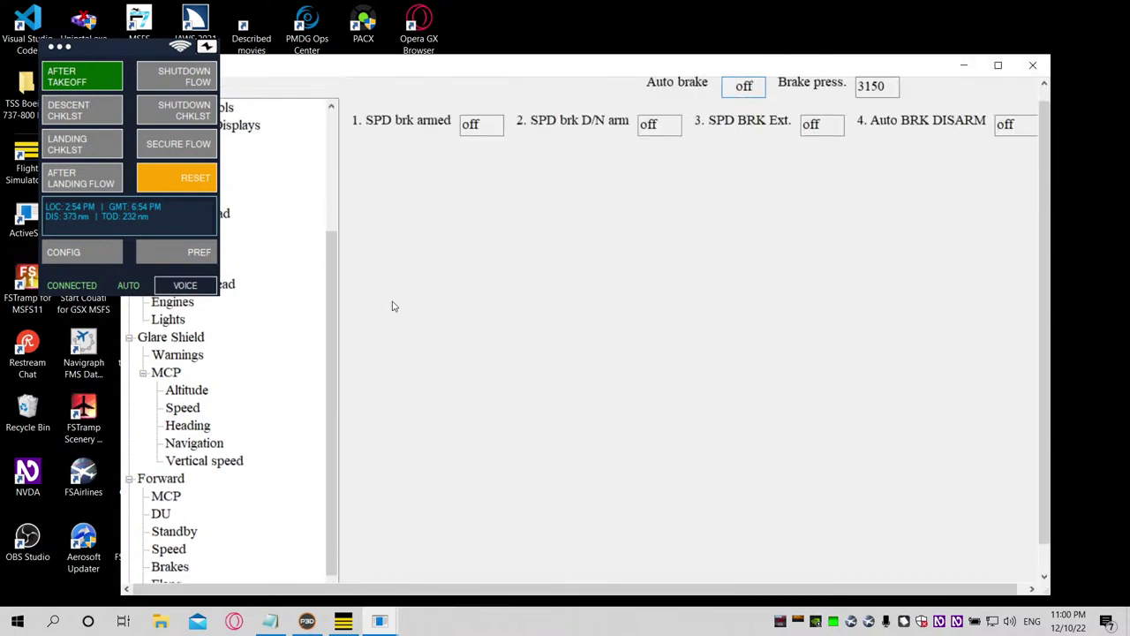
{"action": "key", "text": "Tab"}
{"action": "key", "text": "shift+Tab"}
{"action": "key", "text": "Tab"}
{"action": "key", "text": "shift+Tab"}
{"action": "key", "text": "Tab"}
{"action": "key", "text": "Tab"}
{"action": "key", "text": "Tab"}
{"action": "key", "text": "Tab"}
{"action": "key", "text": "Tab"}
{"action": "key", "text": "Tab"}
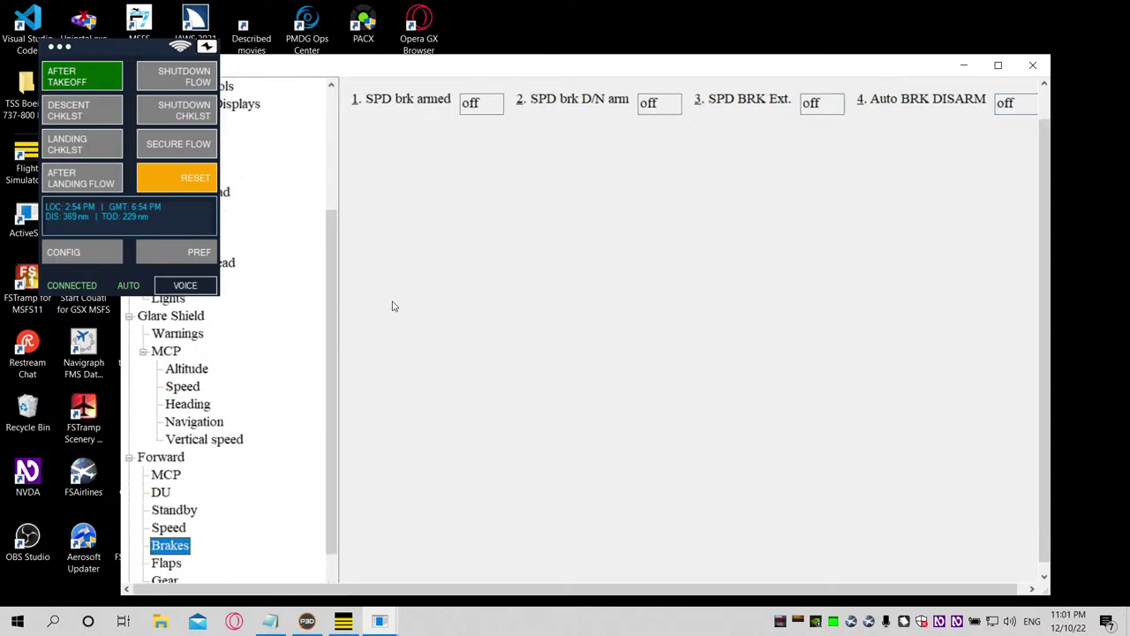
Step: Open the Flaps section under Forward and review the left and right flap positions and the transit and extended indicators
{"action": "key", "text": "Down"}
{"action": "key", "text": "Tab"}
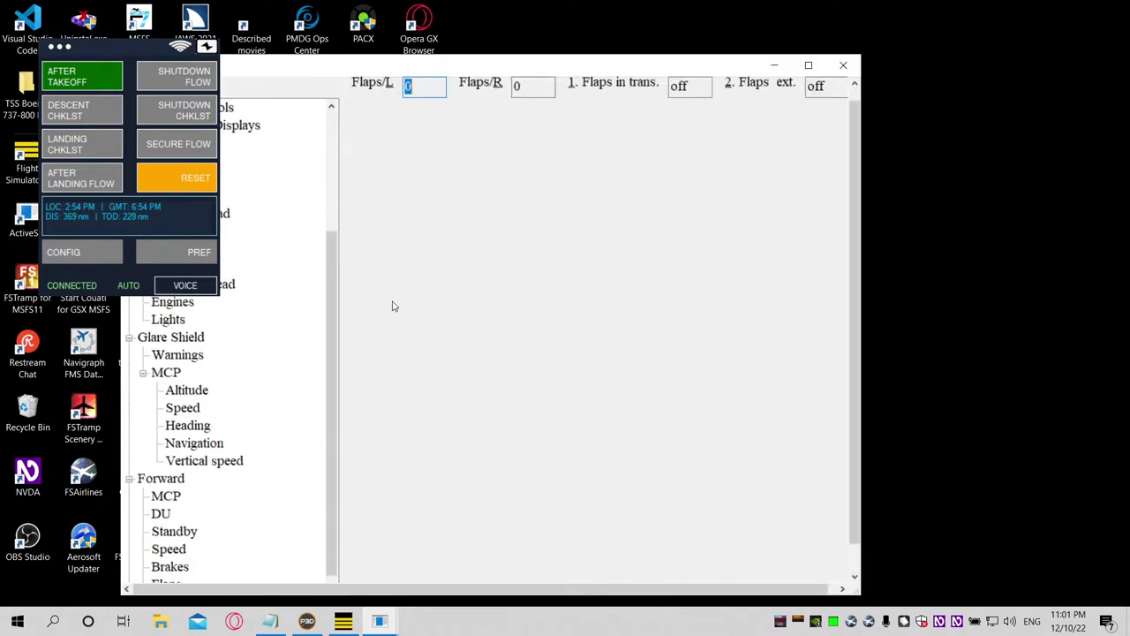
{"action": "key", "text": "Tab"}
{"action": "key", "text": "Tab"}
{"action": "key", "text": "Tab"}
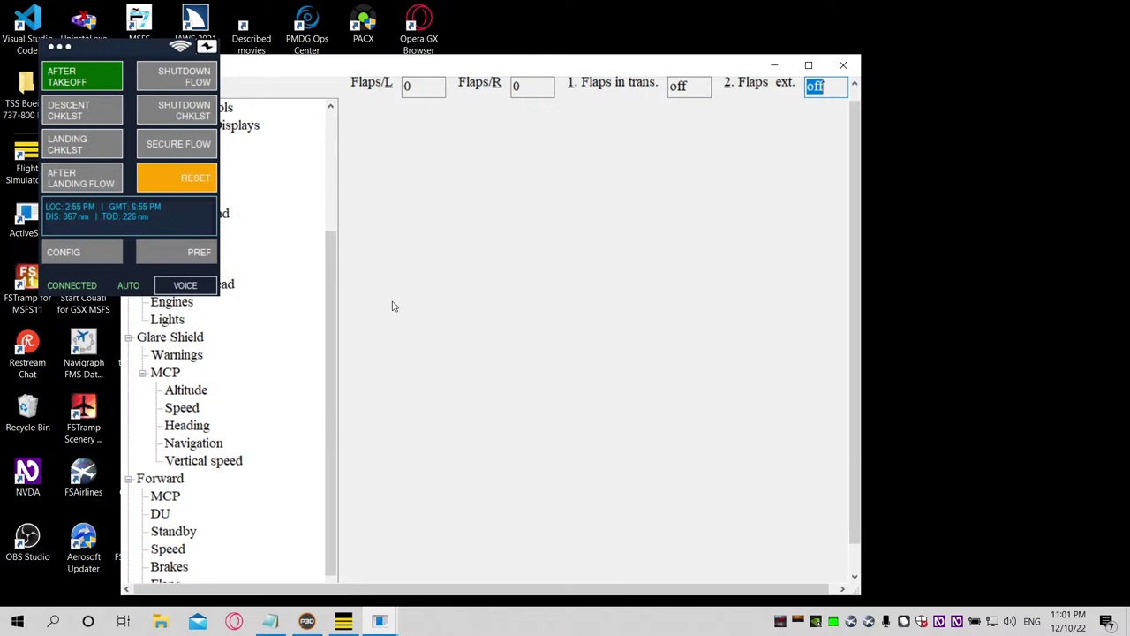
{"action": "key", "text": "shift+Tab"}
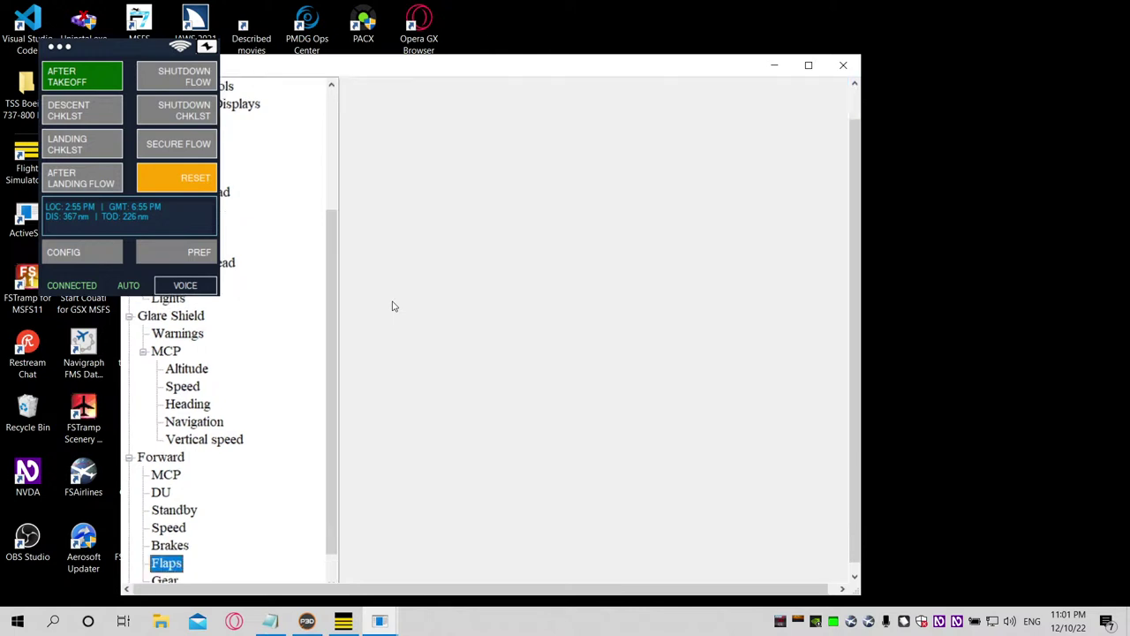
Step: Open the Lower Forward section and raise the main panel left brightness to 97
{"action": "key", "text": "Down"}
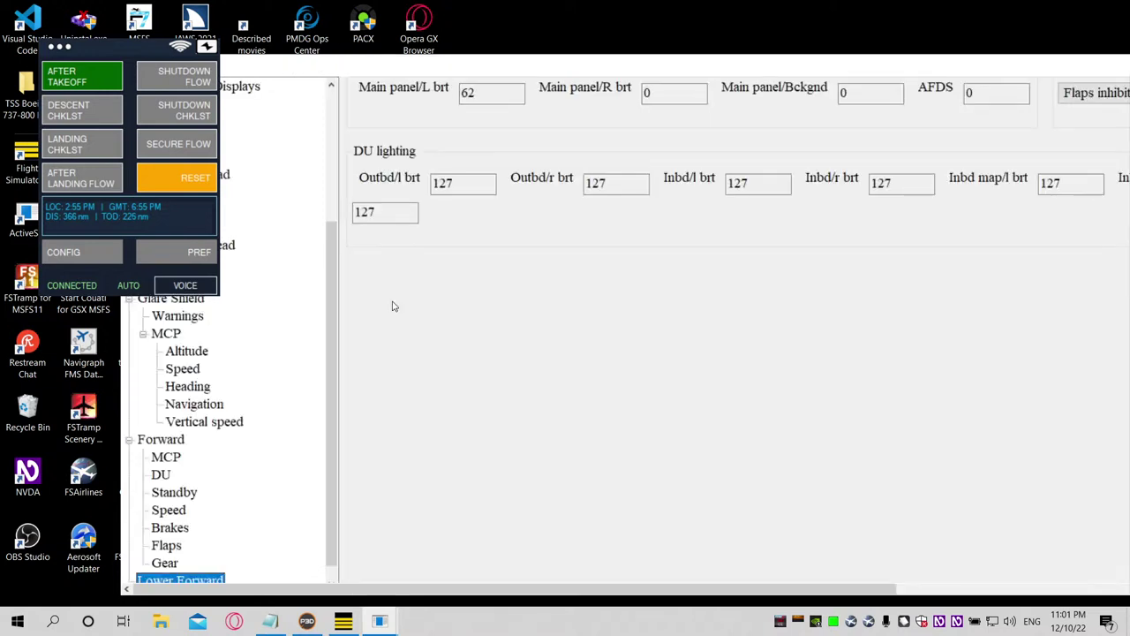
{"action": "key", "text": "Down"}
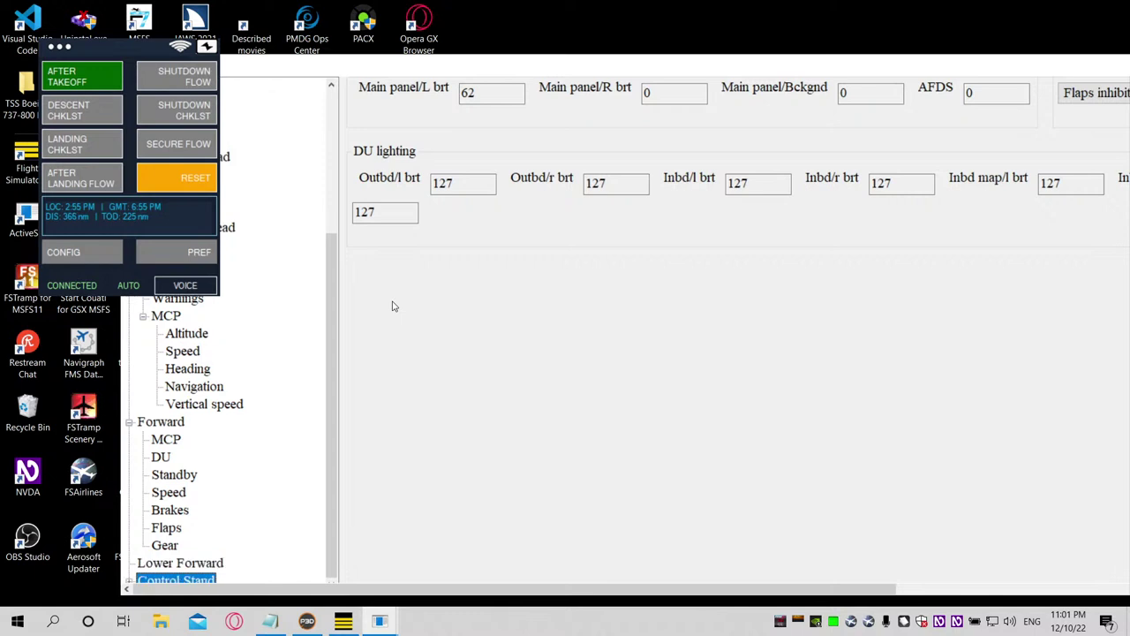
{"action": "key", "text": "Tab"}
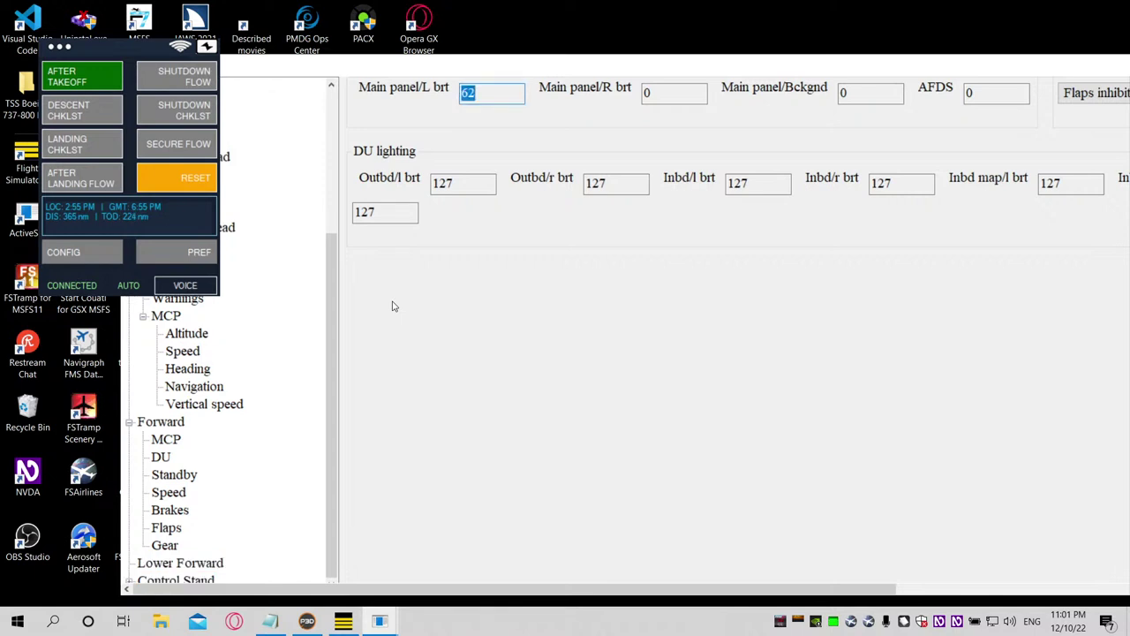
{"action": "key", "text": "Up"}
{"action": "key", "text": "Up"}
{"action": "key", "text": "Up"}
{"action": "key", "text": "Up"}
{"action": "key", "text": "Up"}
{"action": "key", "text": "Up"}
{"action": "key", "text": "Up"}
{"action": "key", "text": "Up"}
{"action": "key", "text": "Up"}
{"action": "key", "text": "Up"}
{"action": "key", "text": "Up"}
{"action": "key", "text": "Up"}
{"action": "key", "text": "Up"}
{"action": "key", "text": "Up"}
{"action": "key", "text": "Up"}
{"action": "key", "text": "Up"}
{"action": "key", "text": "Up"}
{"action": "key", "text": "Up"}
{"action": "key", "text": "Up"}
{"action": "key", "text": "Up"}
Step: Raise the main panel right brightness to 96
{"action": "key", "text": "Tab"}
{"action": "key", "text": "Up"}
{"action": "key", "text": "Up"}
{"action": "key", "text": "Up"}
{"action": "key", "text": "Up"}
{"action": "key", "text": "Up"}
{"action": "key", "text": "Up"}
{"action": "key", "text": "Up"}
{"action": "key", "text": "Up"}
{"action": "key", "text": "Up"}
{"action": "key", "text": "Up"}
{"action": "key", "text": "Up"}
{"action": "key", "text": "Up"}
{"action": "key", "text": "Up"}
{"action": "key", "text": "Up"}
{"action": "key", "text": "Up"}
{"action": "key", "text": "Up"}
{"action": "key", "text": "Up"}
{"action": "key", "text": "Up"}
{"action": "key", "text": "Up"}
{"action": "key", "text": "Up"}
{"action": "key", "text": "Up"}
{"action": "key", "text": "Up"}
{"action": "key", "text": "Up"}
{"action": "key", "text": "Up"}
{"action": "key", "text": "Up"}
{"action": "key", "text": "Up"}
{"action": "key", "text": "Up"}
{"action": "key", "text": "Up"}
{"action": "key", "text": "Up"}
{"action": "key", "text": "Up"}
{"action": "key", "text": "Up"}
{"action": "key", "text": "Up"}
{"action": "key", "text": "Up"}
{"action": "key", "text": "Up"}
{"action": "key", "text": "Up"}
{"action": "key", "text": "Up"}
{"action": "key", "text": "Up"}
{"action": "key", "text": "Up"}
{"action": "key", "text": "Up"}
{"action": "key", "text": "Up"}
{"action": "key", "text": "Tab"}
{"action": "key", "text": "shift+Tab"}
{"action": "key", "text": "Up"}
{"action": "key", "text": "Up"}
{"action": "key", "text": "Up"}
{"action": "key", "text": "Up"}
{"action": "key", "text": "Up"}
{"action": "key", "text": "Up"}
{"action": "key", "text": "Up"}
{"action": "key", "text": "Up"}
{"action": "key", "text": "Tab"}
{"action": "key", "text": "shift+Tab"}
Step: Raise the main panel background brightness to 60
{"action": "key", "text": "Tab"}
{"action": "key", "text": "Up"}
{"action": "key", "text": "Up"}
{"action": "key", "text": "Up"}
{"action": "key", "text": "Up"}
{"action": "key", "text": "Up"}
{"action": "key", "text": "Up"}
{"action": "key", "text": "Up"}
{"action": "key", "text": "Up"}
{"action": "key", "text": "Up"}
{"action": "key", "text": "Up"}
{"action": "key", "text": "Up"}
{"action": "key", "text": "Up"}
{"action": "key", "text": "Up"}
{"action": "key", "text": "Up"}
{"action": "key", "text": "Up"}
{"action": "key", "text": "Up"}
{"action": "key", "text": "Up"}
{"action": "key", "text": "Up"}
{"action": "key", "text": "Up"}
{"action": "key", "text": "Up"}
{"action": "key", "text": "Up"}
{"action": "key", "text": "Up"}
{"action": "key", "text": "Up"}
{"action": "key", "text": "Up"}
{"action": "key", "text": "Up"}
{"action": "key", "text": "Up"}
{"action": "key", "text": "Up"}
{"action": "key", "text": "Up"}
{"action": "key", "text": "Up"}
{"action": "key", "text": "Up"}
{"action": "key", "text": "Up"}
{"action": "key", "text": "Up"}
{"action": "key", "text": "Up"}
{"action": "key", "text": "Up"}
{"action": "key", "text": "Up"}
{"action": "key", "text": "Up"}
{"action": "key", "text": "Up"}
{"action": "key", "text": "Tab"}
{"action": "key", "text": "shift+Tab"}
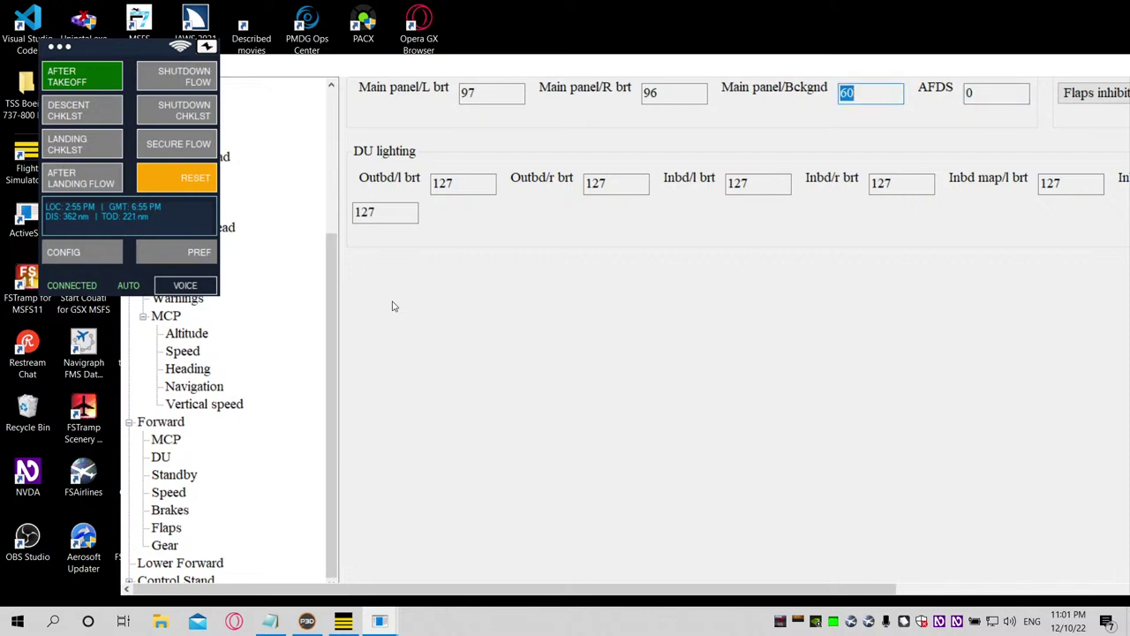
Step: Raise the AFDS lighting level to 16
{"action": "key", "text": "Tab"}
{"action": "key", "text": "Up"}
{"action": "key", "text": "Up"}
{"action": "key", "text": "Up"}
{"action": "key", "text": "Up"}
{"action": "key", "text": "Up"}
{"action": "key", "text": "Up"}
{"action": "key", "text": "Up"}
{"action": "key", "text": "Up"}
{"action": "key", "text": "Up"}
{"action": "key", "text": "Up"}
{"action": "key", "text": "Up"}
{"action": "key", "text": "Up"}
{"action": "key", "text": "Up"}
{"action": "key", "text": "Up"}
{"action": "key", "text": "Up"}
{"action": "key", "text": "Up"}
{"action": "key", "text": "Tab"}
{"action": "key", "text": "shift+Tab"}
Step: Review the flaps, gear and terrain inhibit switches and the GPWS inop field
{"action": "key", "text": "Tab"}
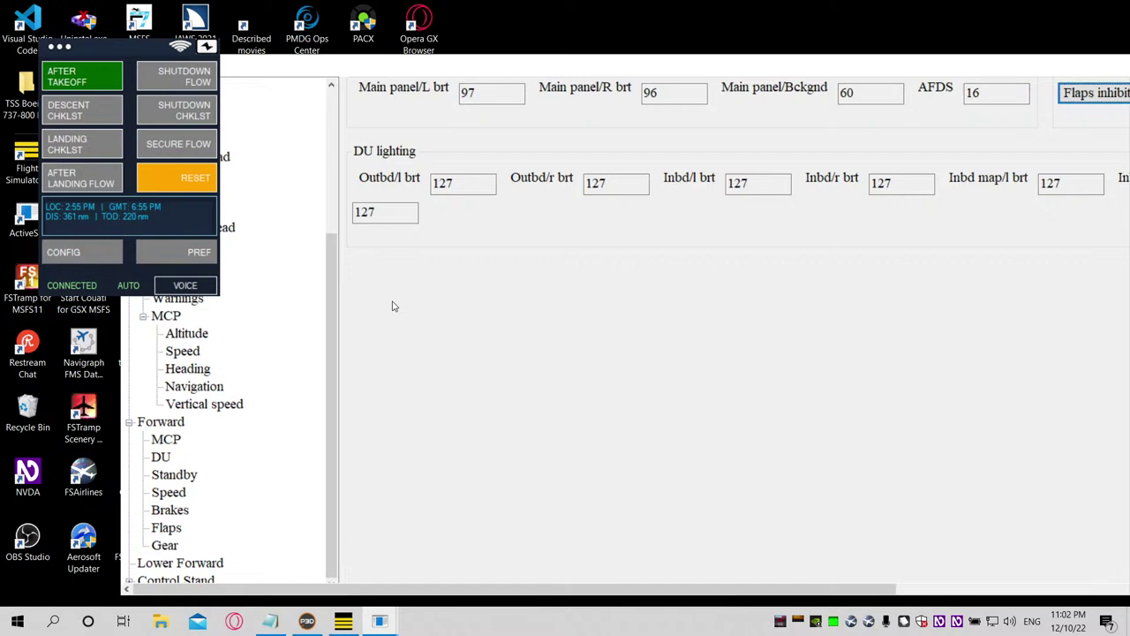
{"action": "key", "text": "Tab"}
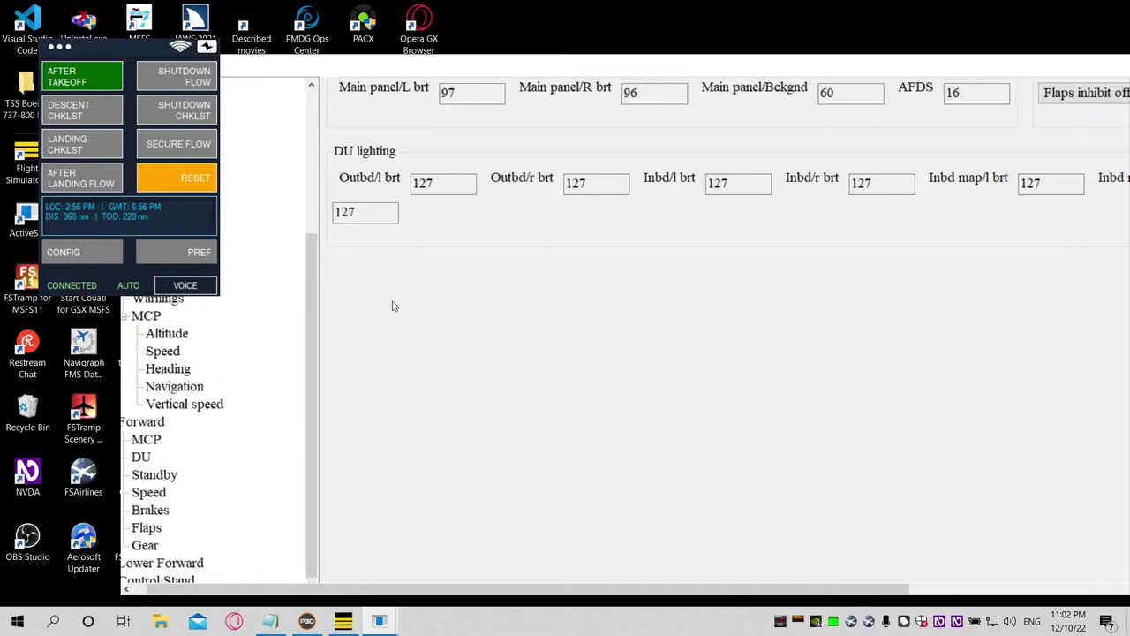
{"action": "key", "text": "Tab"}
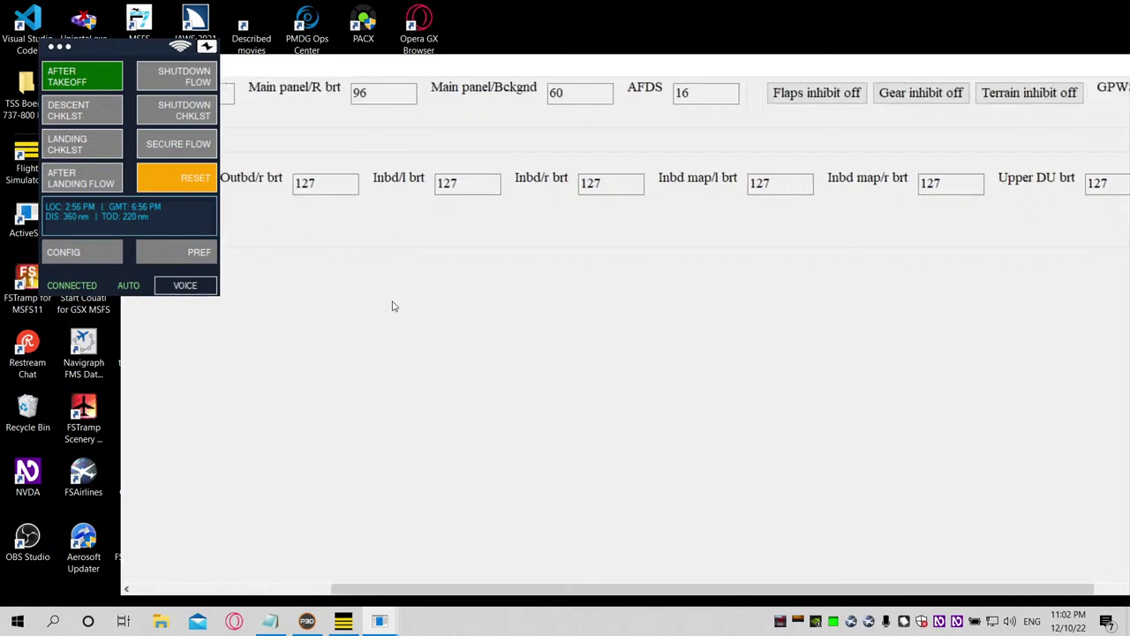
{"action": "key", "text": "Tab"}
{"action": "key", "text": "Tab"}
{"action": "key", "text": "shift+Tab"}
Step: Review the outboard, inboard and inboard map brightness fields under DU lighting, and return toward the inhibit switches
{"action": "key", "text": "Tab"}
{"action": "key", "text": "Tab"}
{"action": "key", "text": "Tab"}
{"action": "key", "text": "Tab"}
{"action": "key", "text": "shift+Tab"}
{"action": "key", "text": "Tab"}
{"action": "key", "text": "Tab"}
{"action": "key", "text": "Tab"}
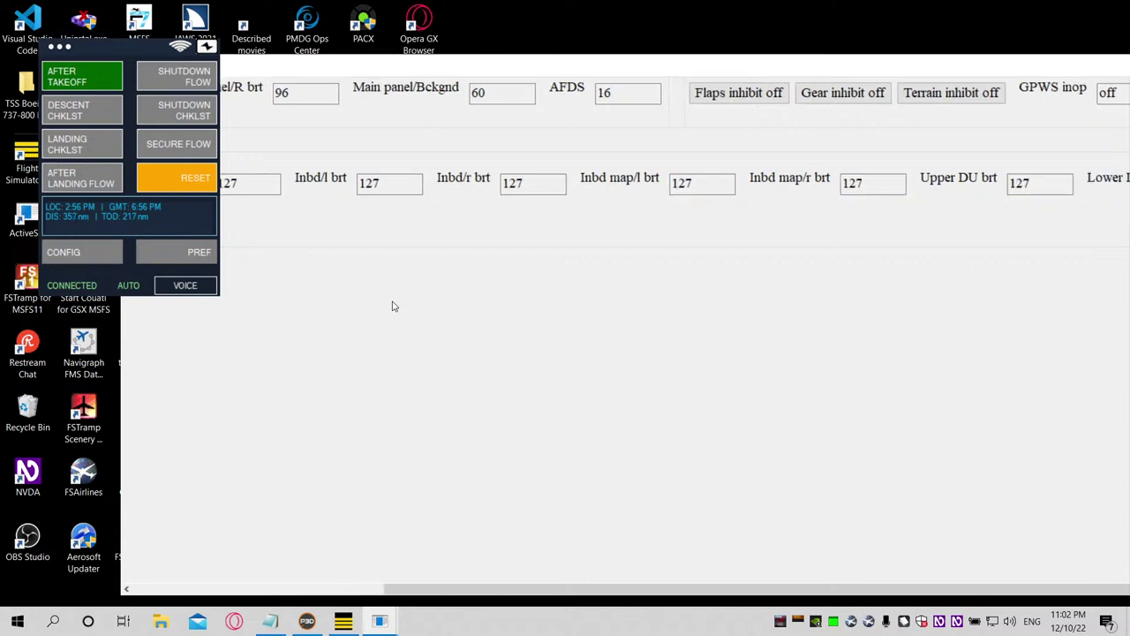
{"action": "key", "text": "shift+Tab"}
{"action": "key", "text": "shift+Tab"}
{"action": "key", "text": "shift+Tab"}
{"action": "key", "text": "shift+Tab"}
{"action": "key", "text": "shift+Tab"}
{"action": "key", "text": "shift+Tab"}
{"action": "key", "text": "shift+Tab"}
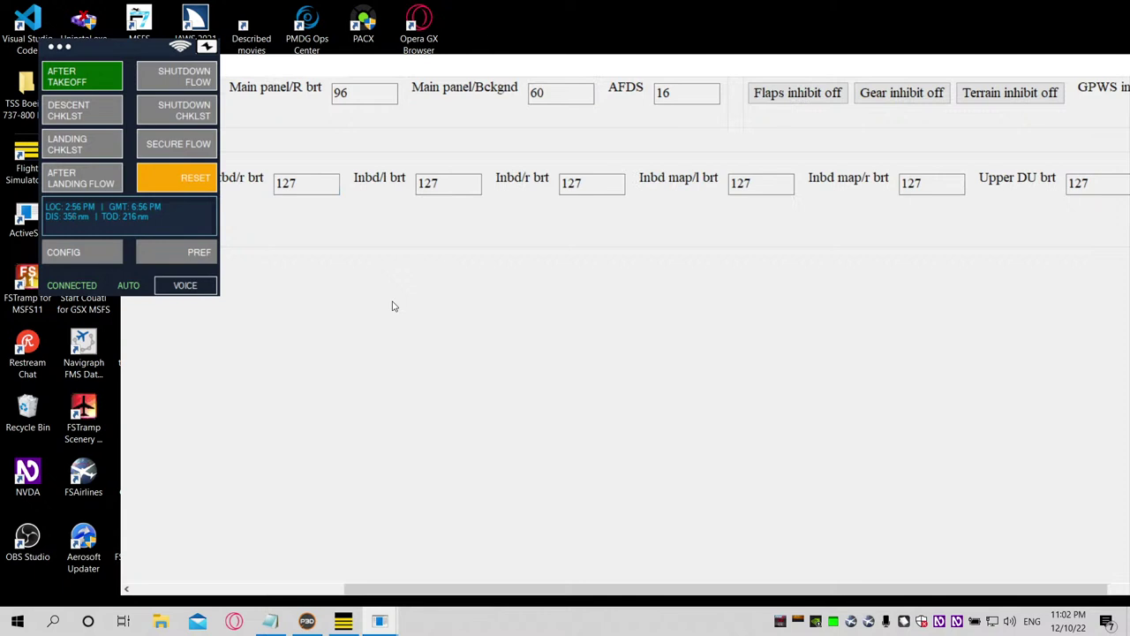
Step: Review the remaining DU lighting brightness fields, from the inboard map displays through the upper DU and beyond
{"action": "key", "text": "Tab"}
{"action": "key", "text": "Tab"}
{"action": "key", "text": "Tab"}
{"action": "key", "text": "Tab"}
{"action": "key", "text": "Tab"}
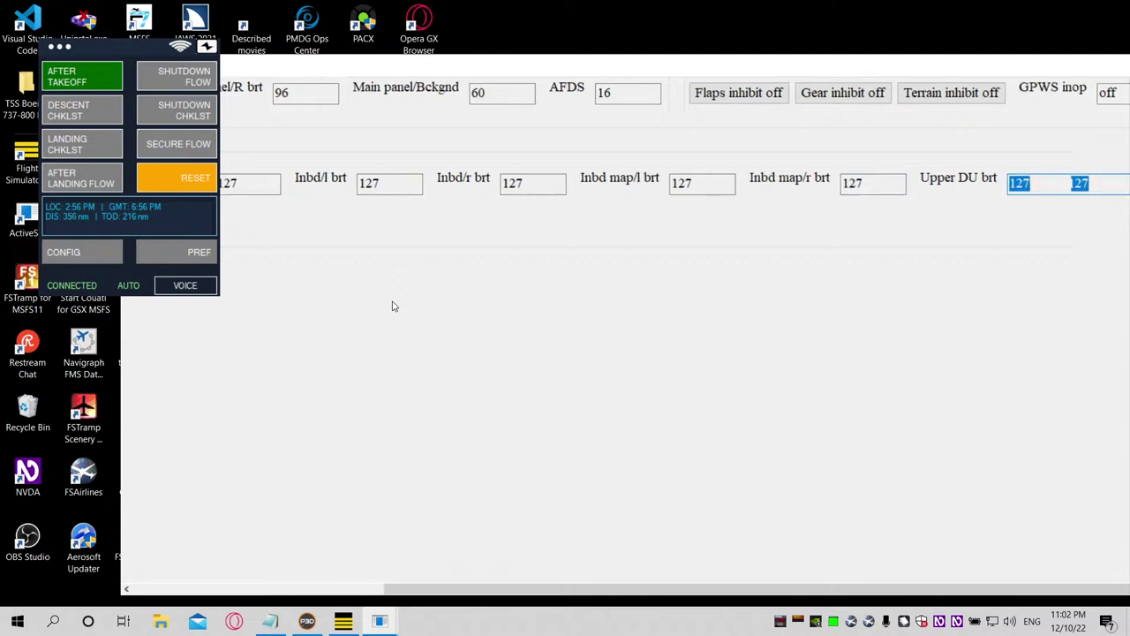
{"action": "key", "text": "Tab"}
{"action": "key", "text": "Tab"}
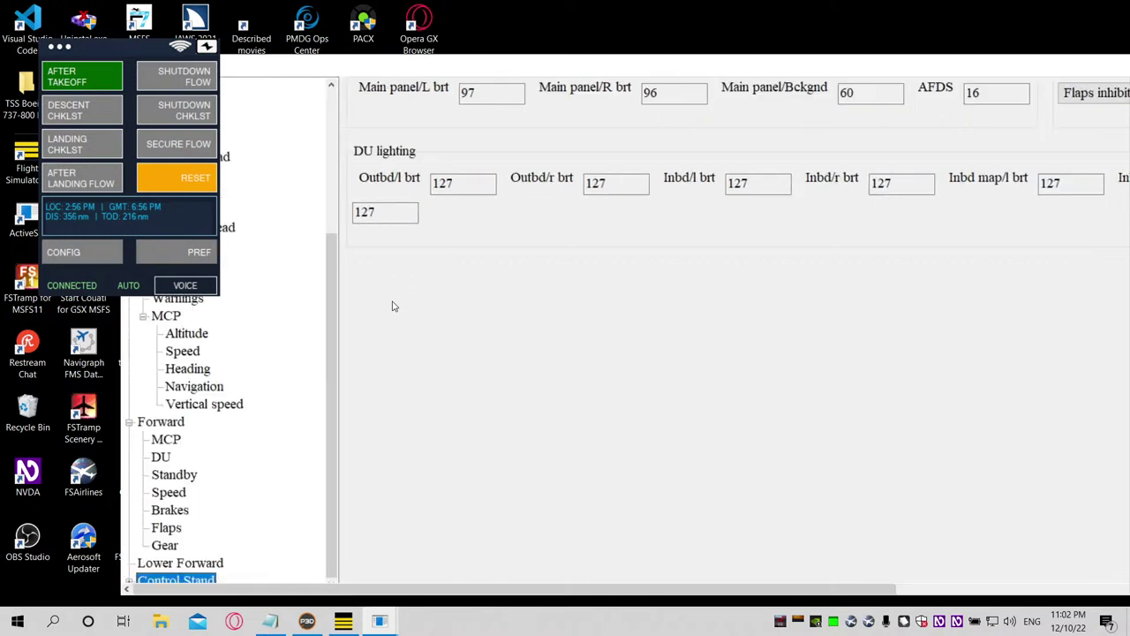
Step: Open the CDU section under Control Stand and review its left and right Exec and Call lights
{"action": "key", "text": "Right"}
{"action": "key", "text": "Down"}
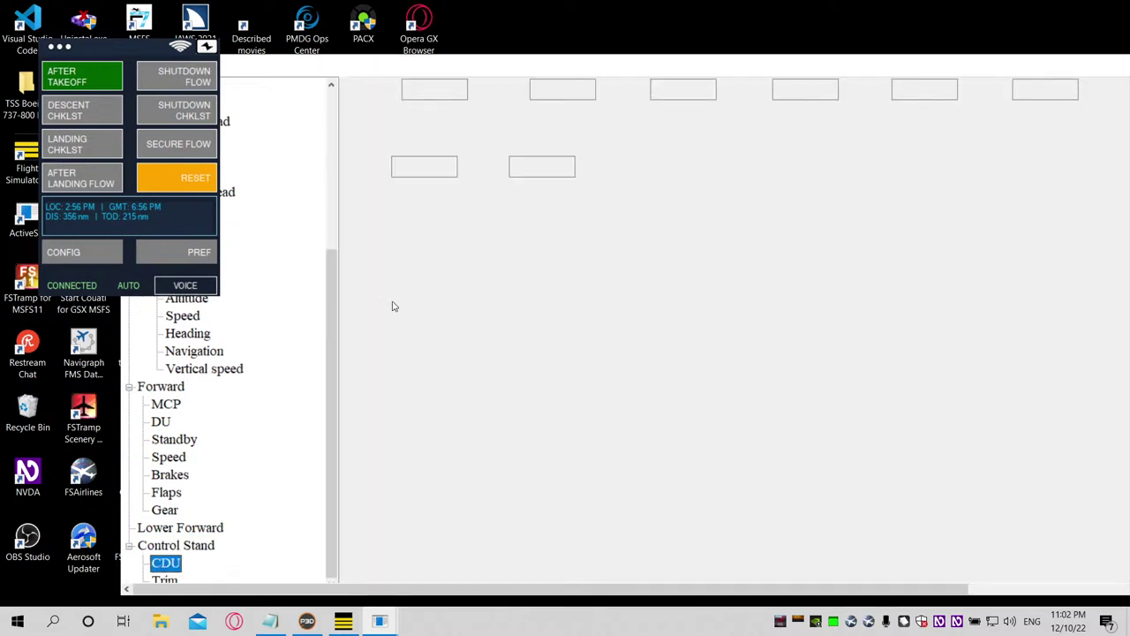
{"action": "key", "text": "Tab"}
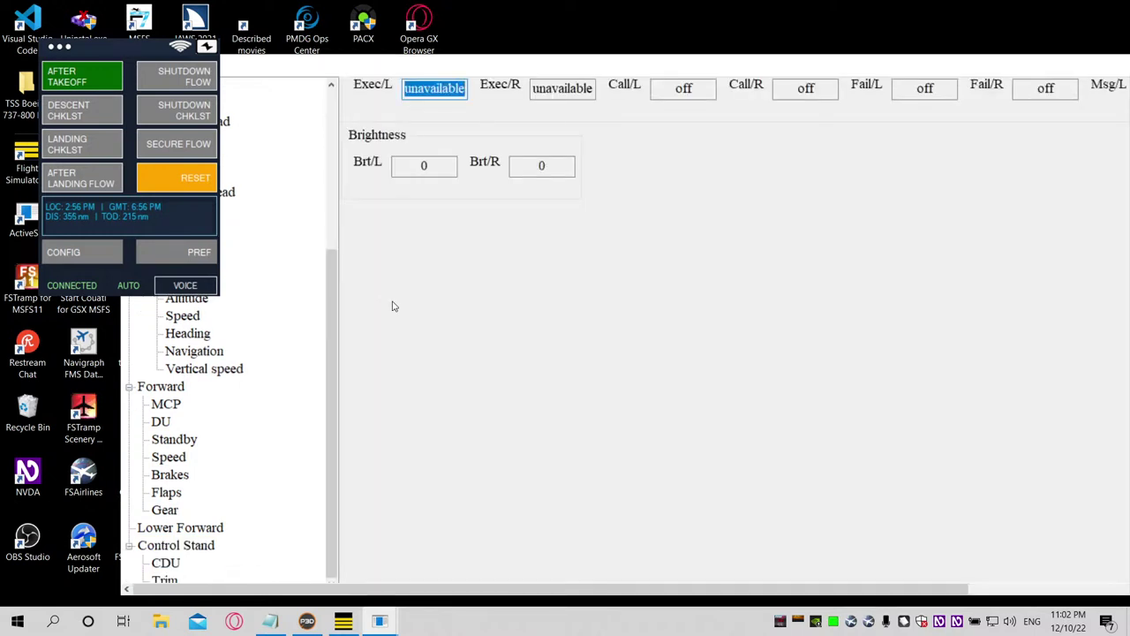
{"action": "key", "text": "Tab"}
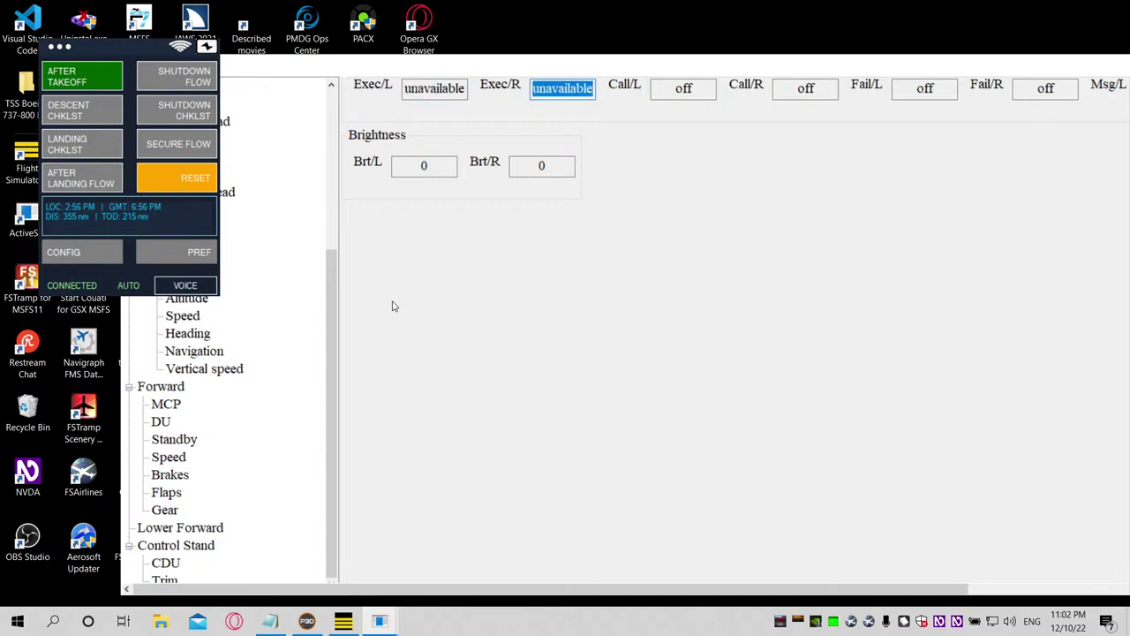
{"action": "key", "text": "Tab"}
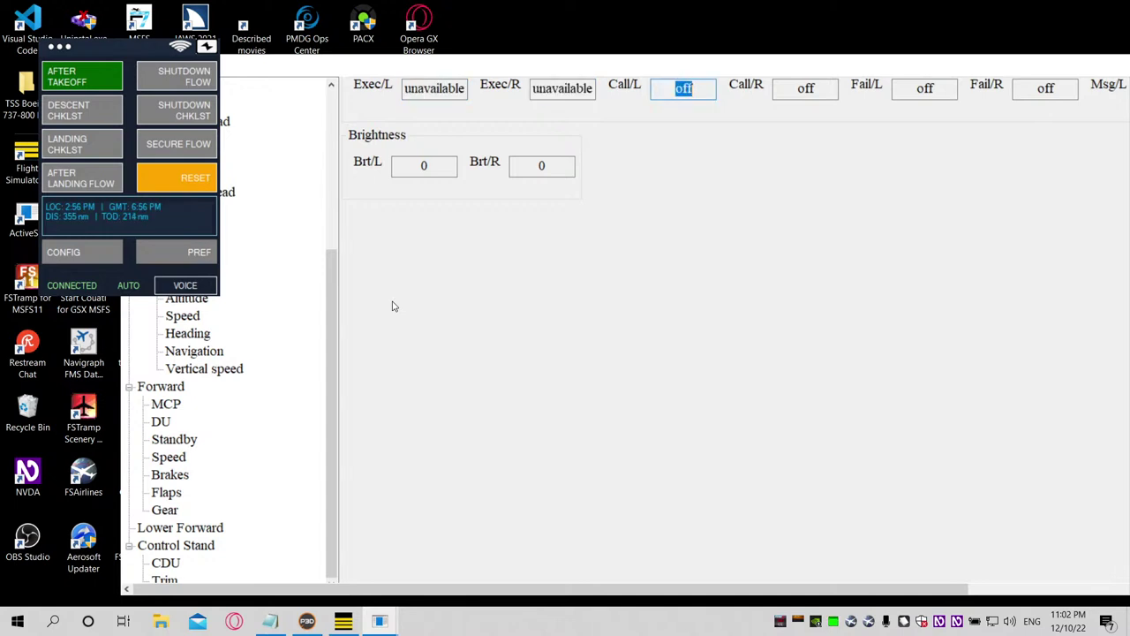
{"action": "key", "text": "Tab"}
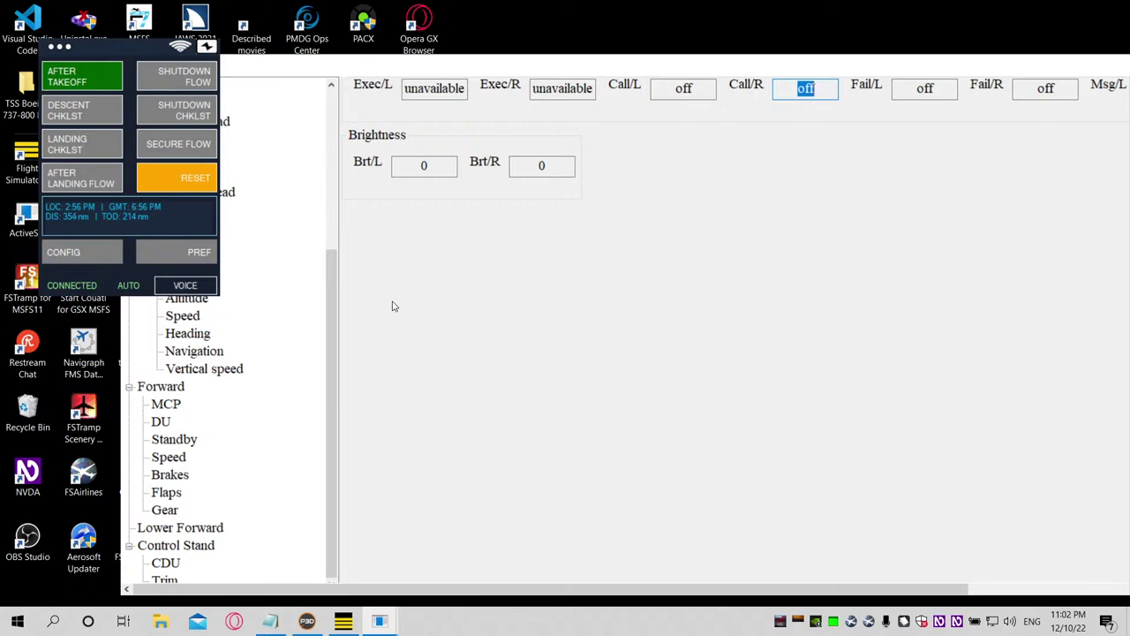
{"action": "key", "text": "shift+Tab"}
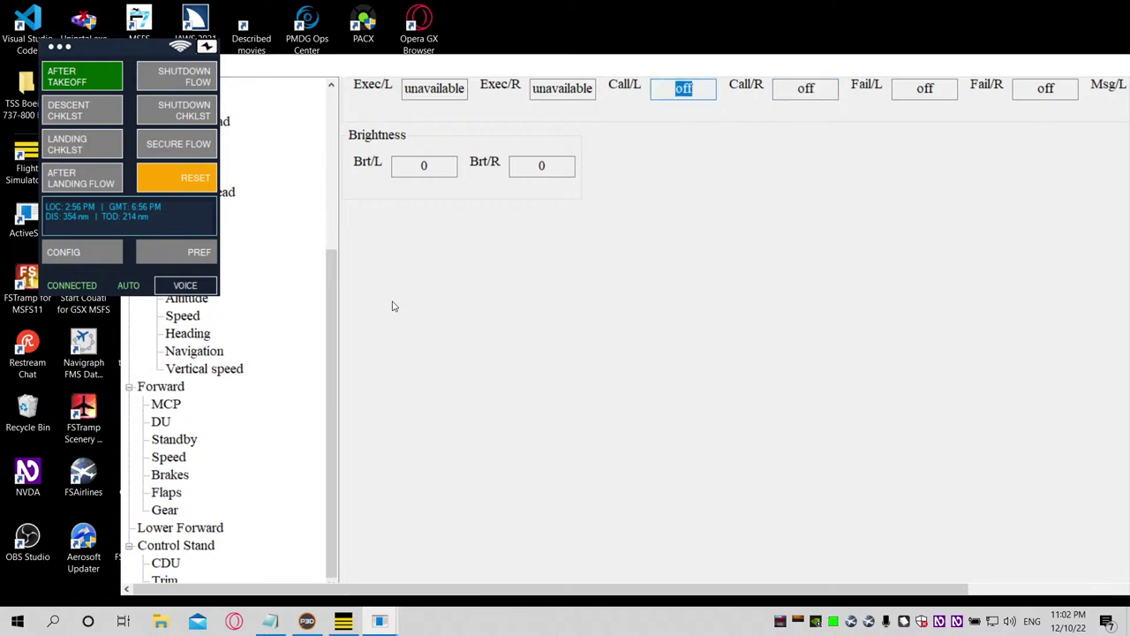
{"action": "key", "text": "Tab"}
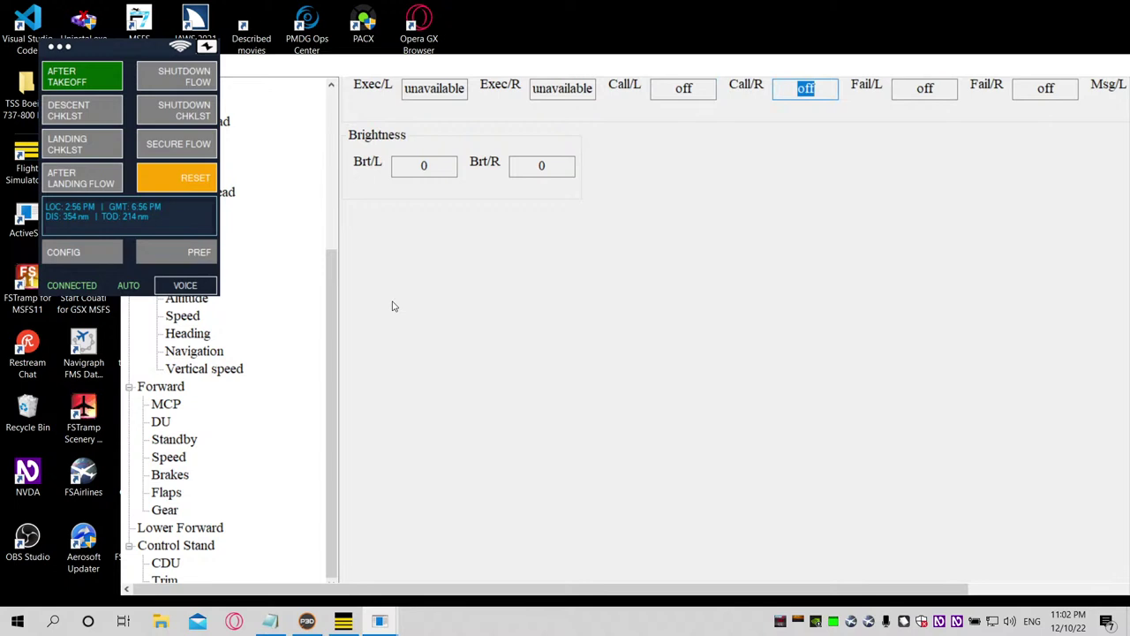
Step: Review the remaining CDU indicators, including Fail, Msg and Ofst, and the left and right brightness fields
{"action": "key", "text": "Right"}
{"action": "key", "text": "Tab"}
{"action": "key", "text": "Tab"}
{"action": "key", "text": "Right"}
{"action": "key", "text": "Tab"}
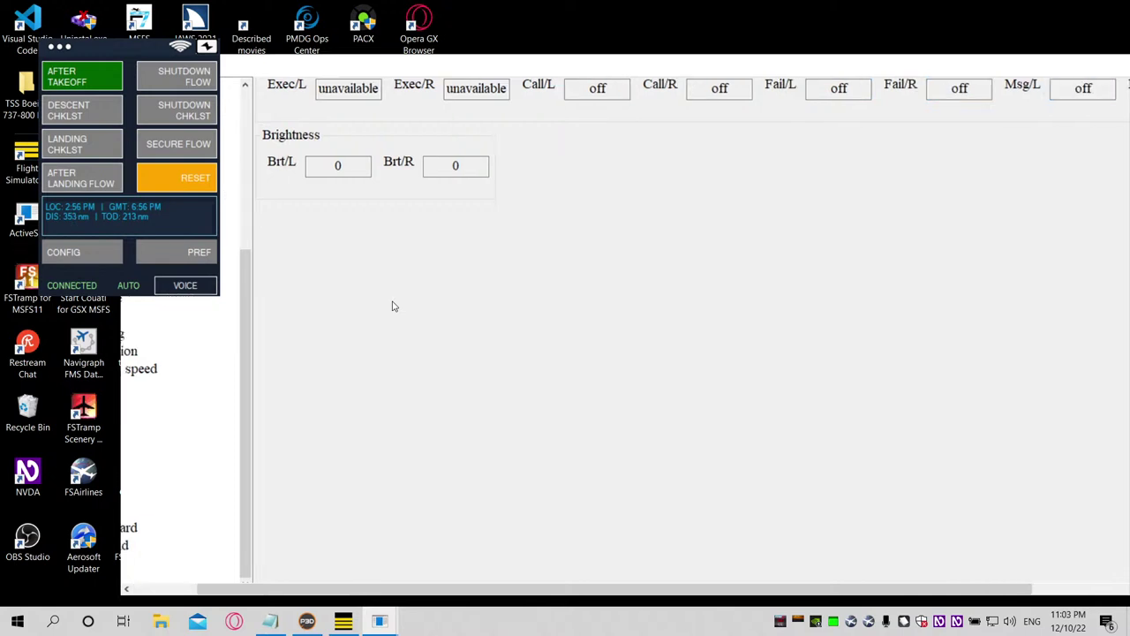
{"action": "key", "text": "Tab"}
{"action": "key", "text": "Tab"}
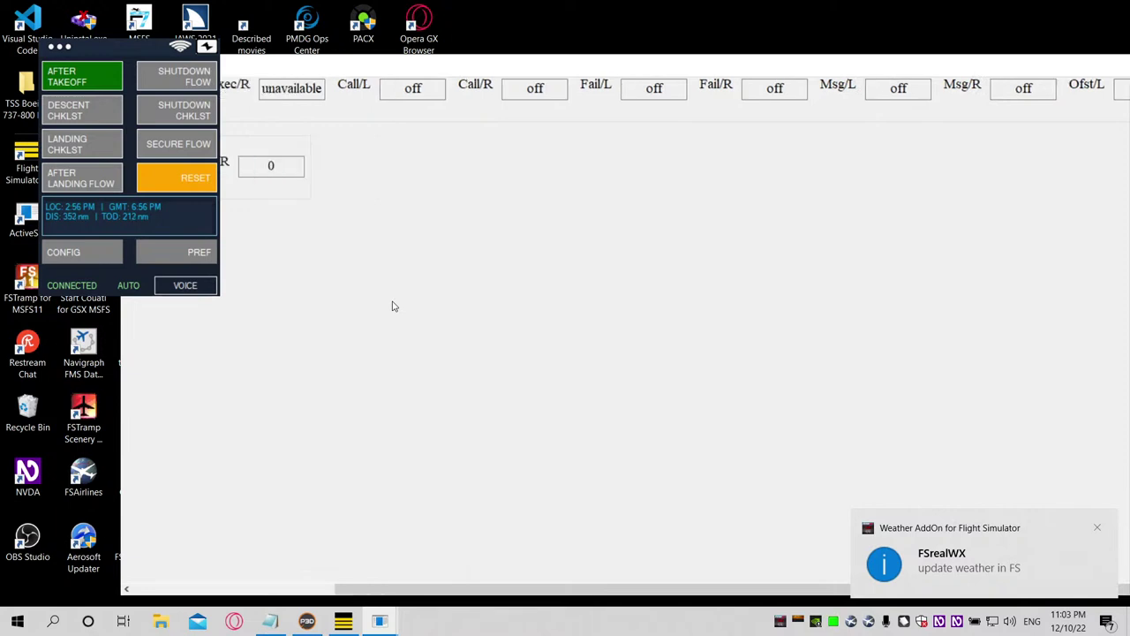
{"action": "key", "text": "Tab"}
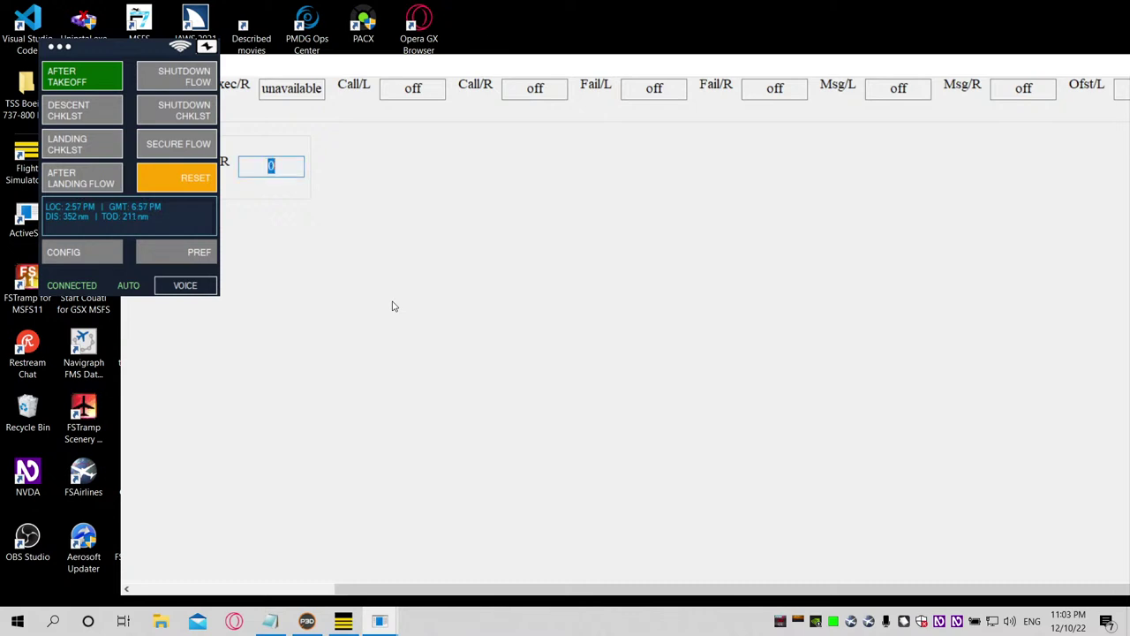
{"action": "key", "text": "Tab"}
Step: Open the Trim section of the Control Stand and review the trim value and the electric stab trim switch
{"action": "key", "text": "Down"}
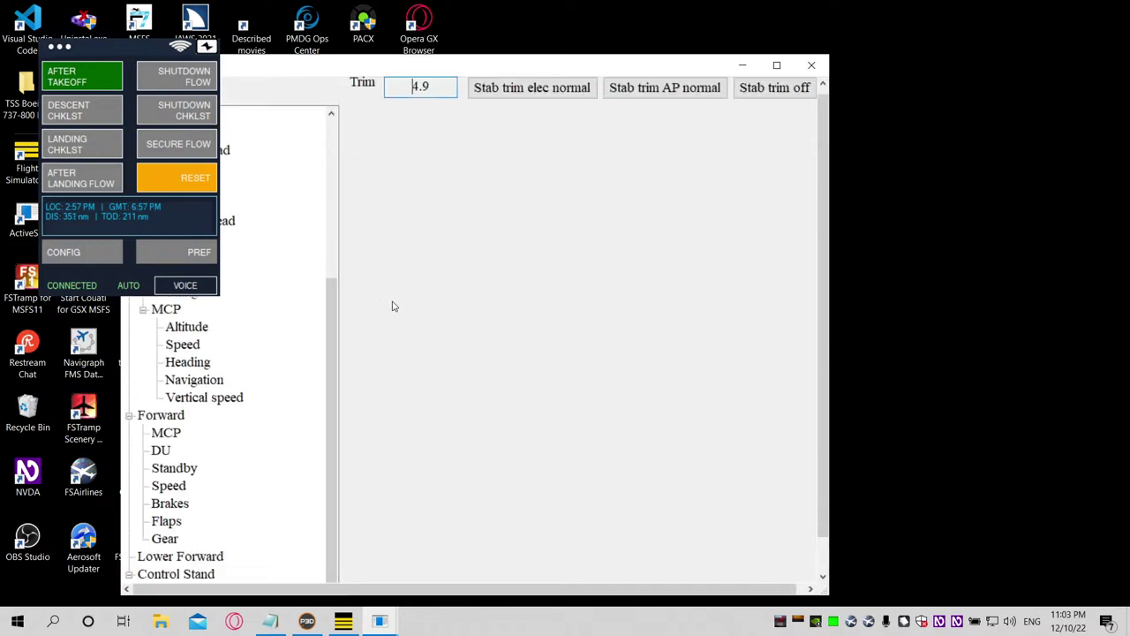
{"action": "key", "text": "shift+Tab"}
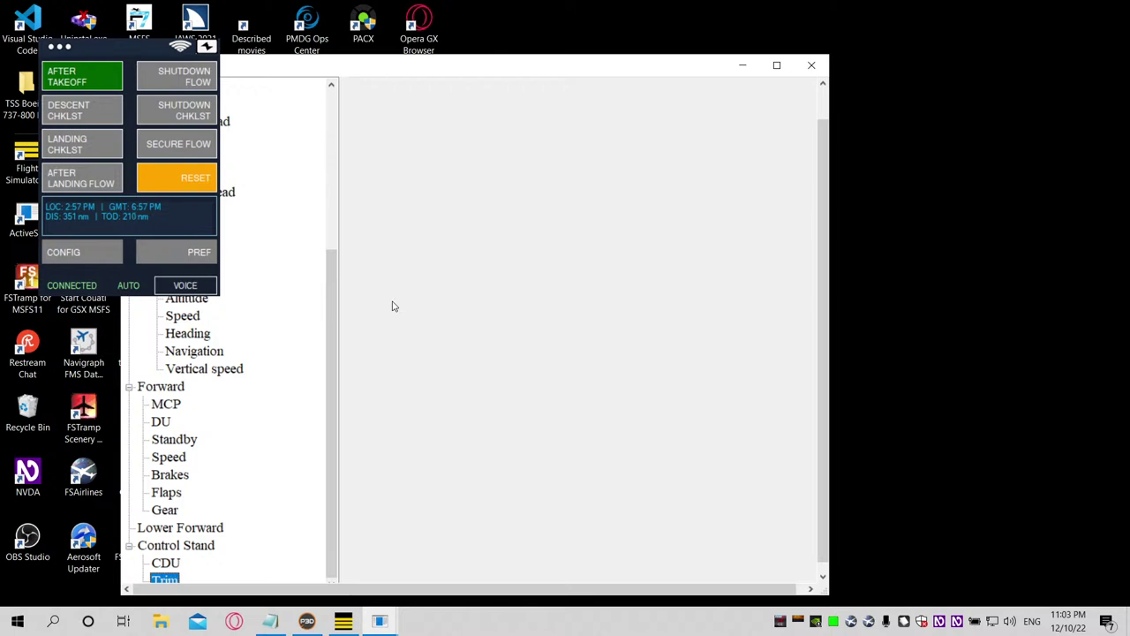
{"action": "key", "text": "Tab"}
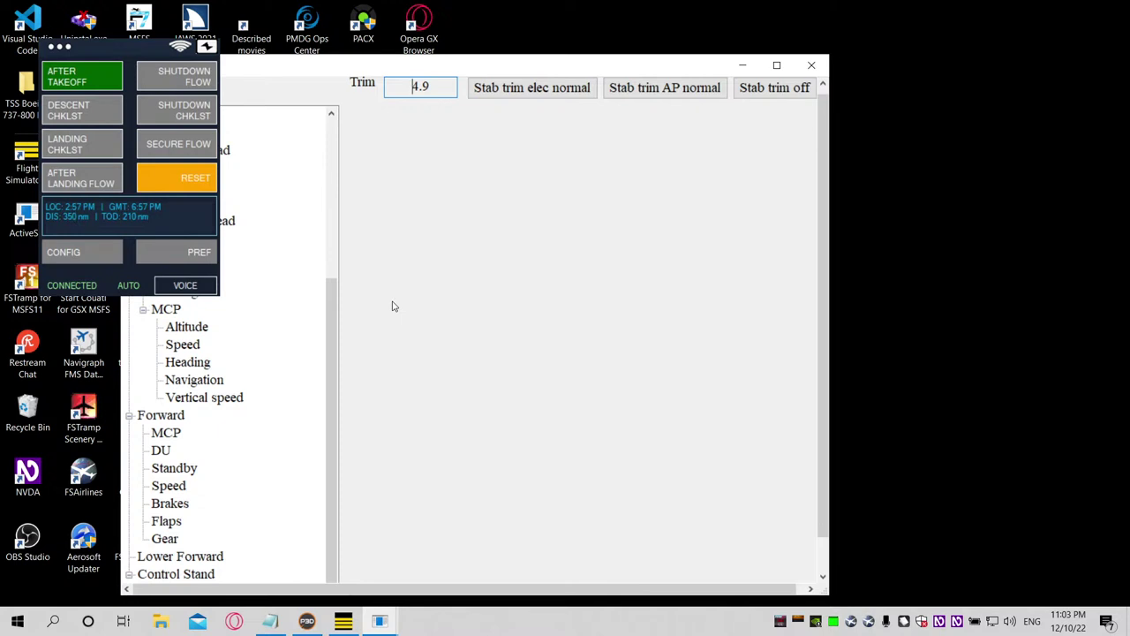
{"action": "key", "text": "Tab"}
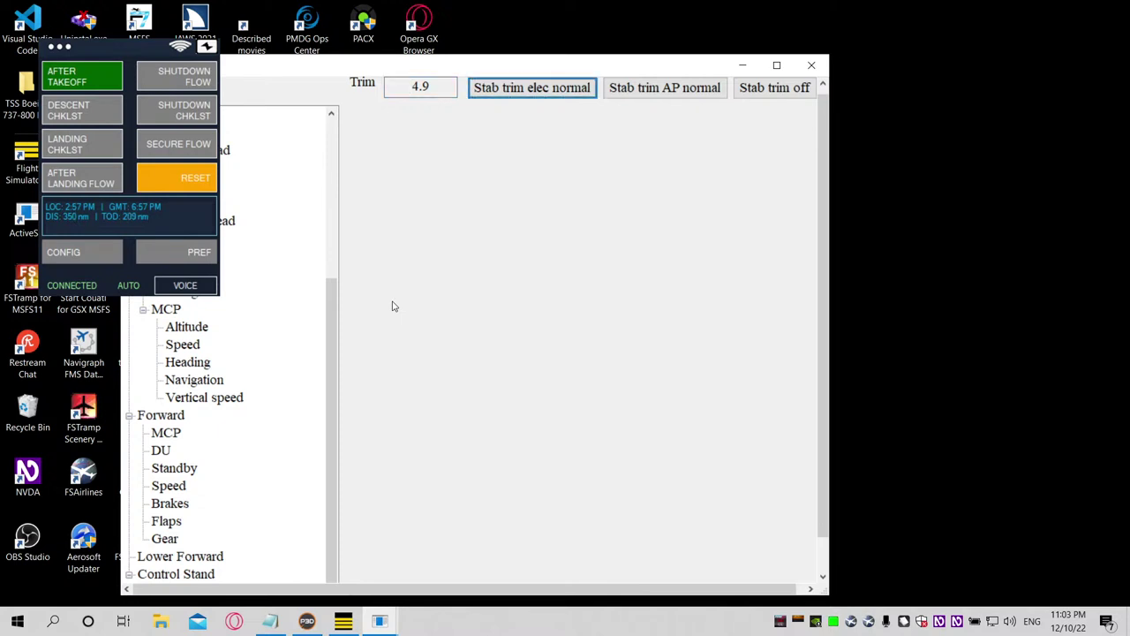
{"action": "key", "text": "shift+Tab"}
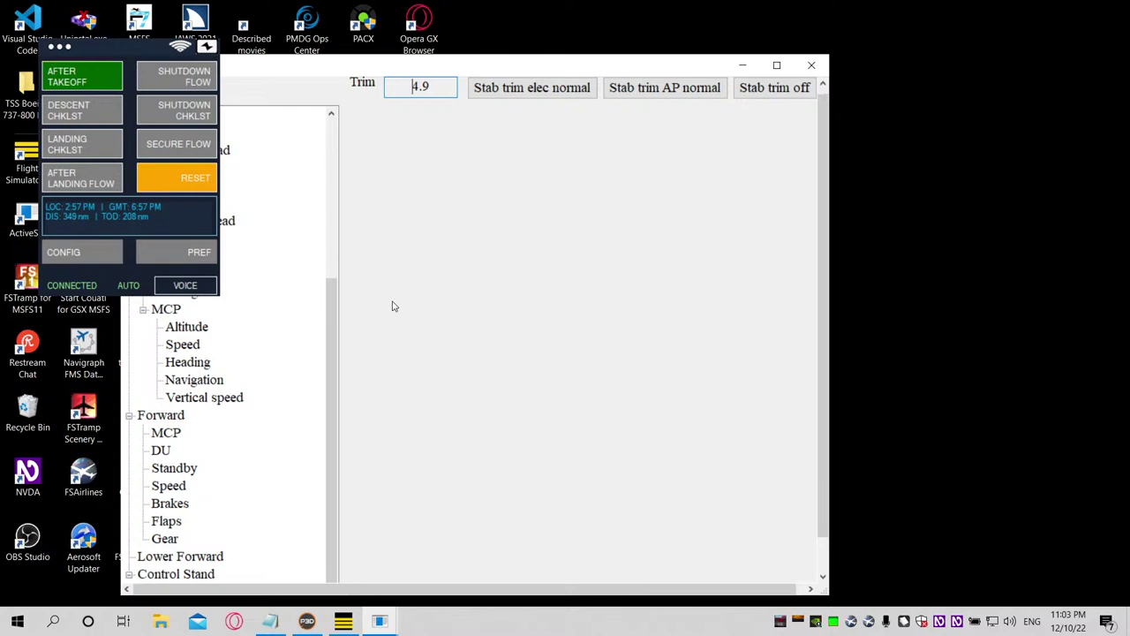
{"action": "key", "text": "Tab"}
{"action": "key", "text": "shift+Tab"}
{"action": "key", "text": "shift+Tab"}
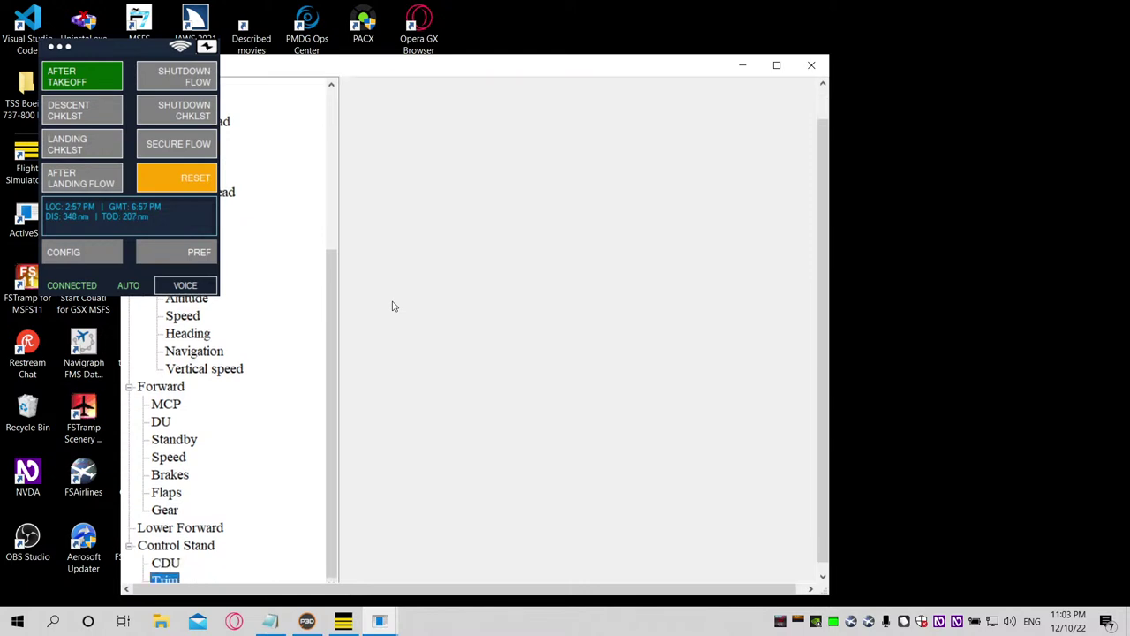
Step: Go past the electric and autopilot stab trim switches and set the Stab trim switch to normal
{"action": "key", "text": "Tab"}
{"action": "key", "text": "Tab"}
{"action": "key", "text": "Tab"}
{"action": "key", "text": "Tab"}
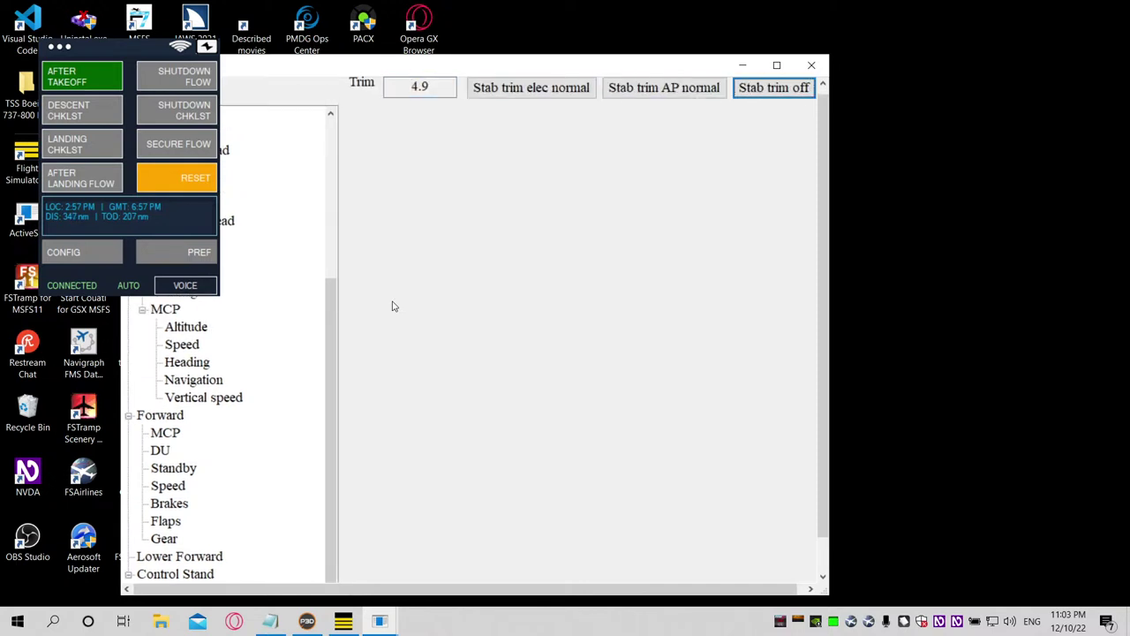
{"action": "key", "text": "Tab"}
{"action": "key", "text": "shift+Tab"}
{"action": "key", "text": "space"}
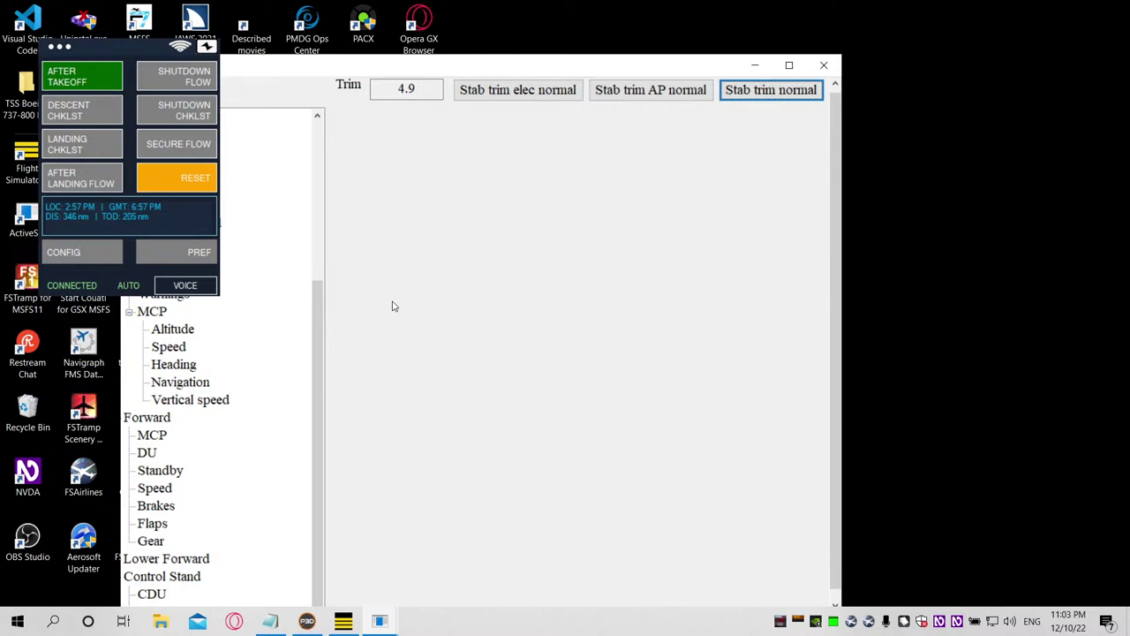
{"action": "key", "text": "Tab"}
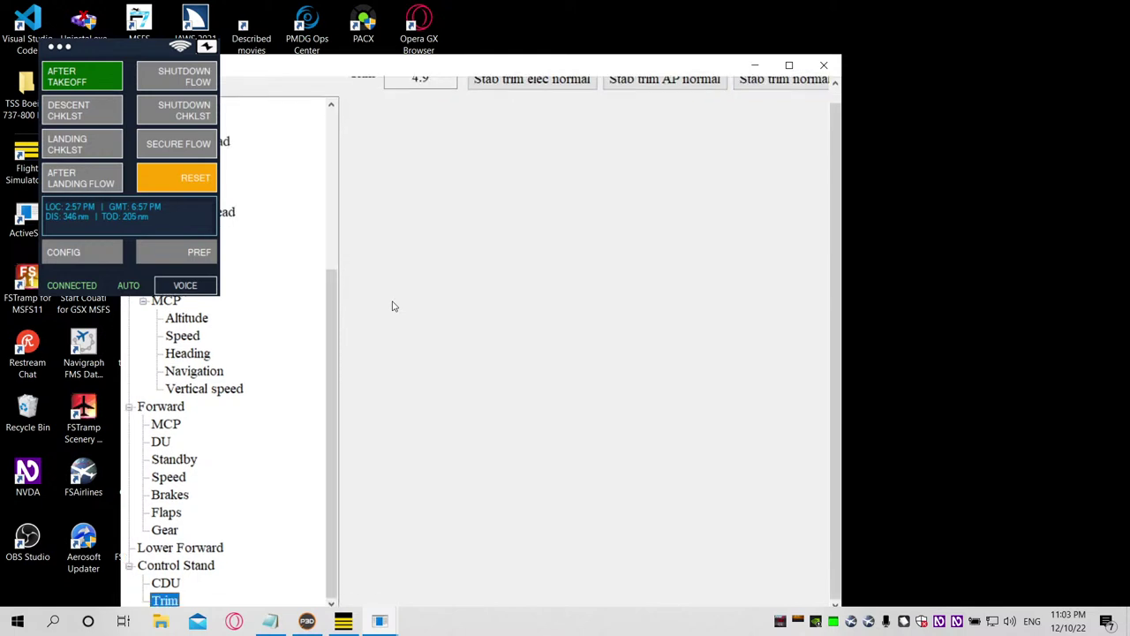
Step: Set the Stab trim switch back to off and return to the section tree
{"action": "key", "text": "shift+Tab"}
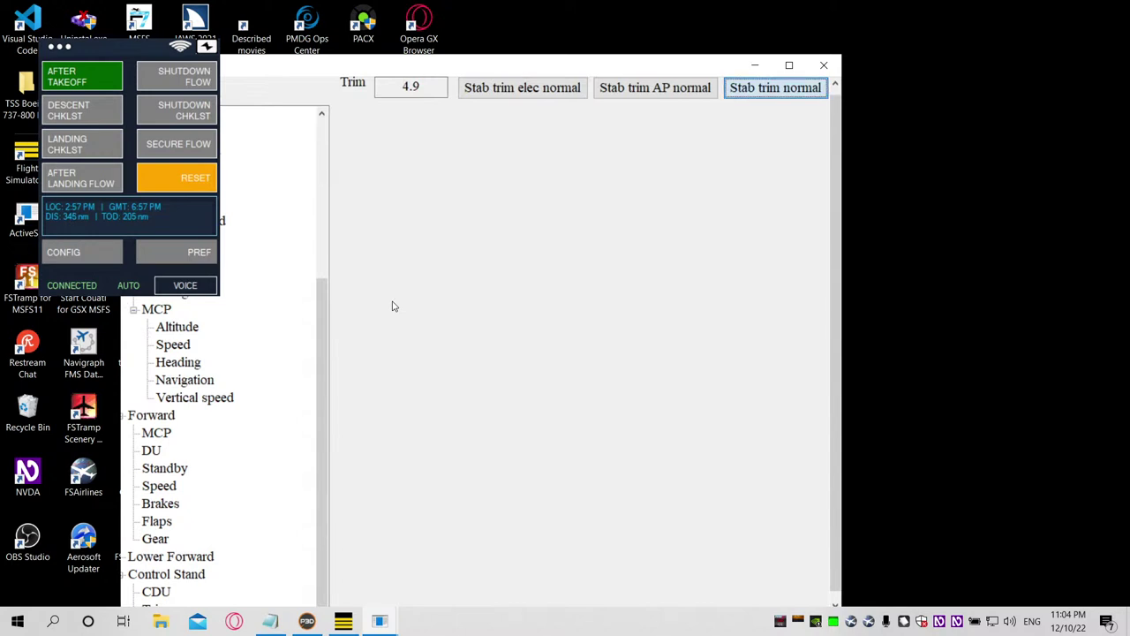
{"action": "key", "text": "space"}
{"action": "key", "text": "Tab"}
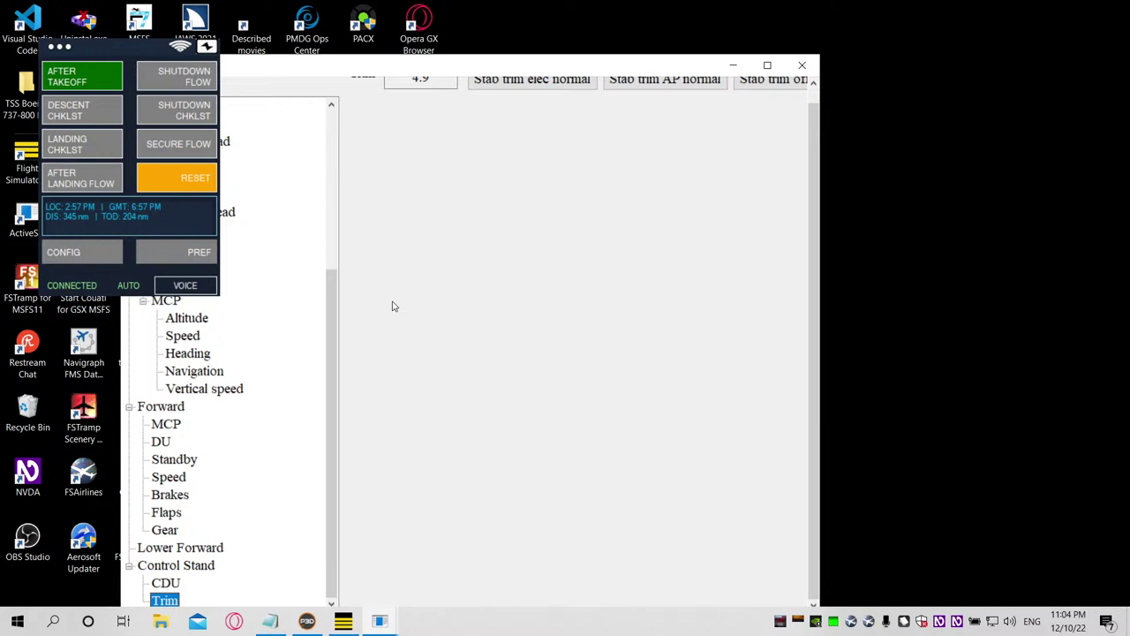
{"action": "key", "text": "Tab"}
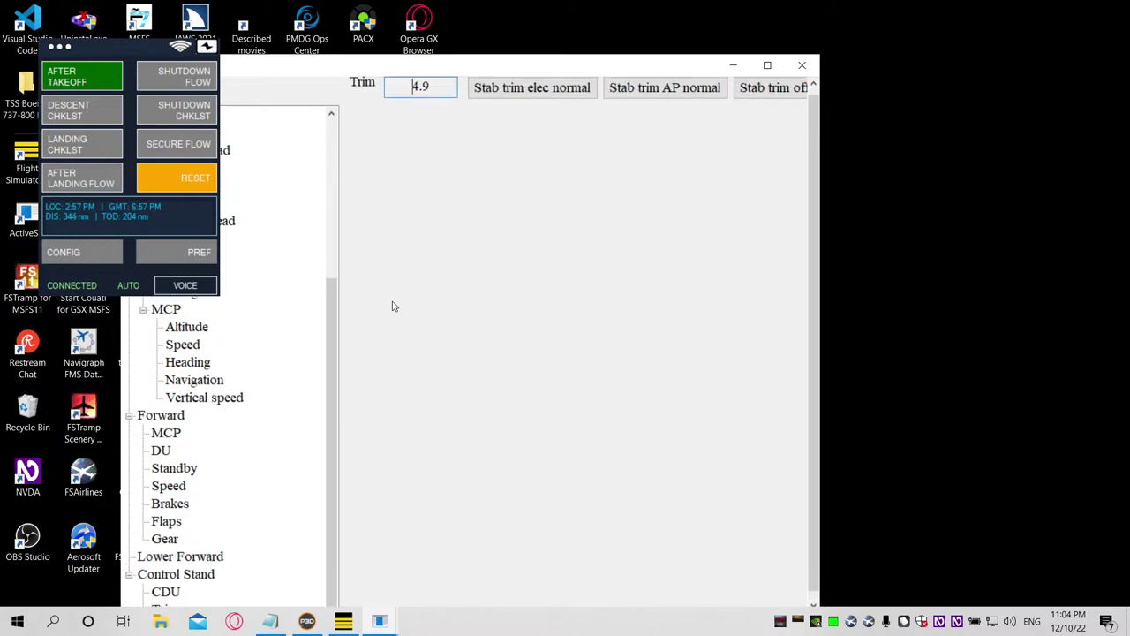
{"action": "key", "text": "shift+Tab"}
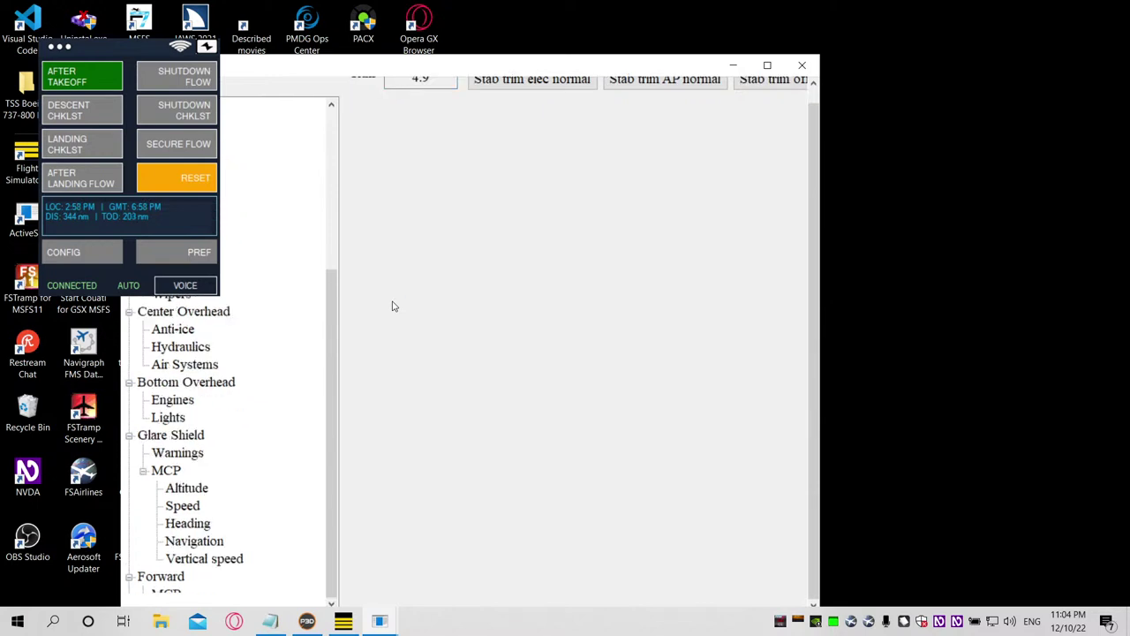
Step: Open the IRS section and review the IRS display selector, its two readouts and the IRS mode selectors
{"action": "scroll", "coordinate": [394, 307], "scroll_direction": "up", "scroll_amount": 4}
{"action": "key", "text": "Down"}
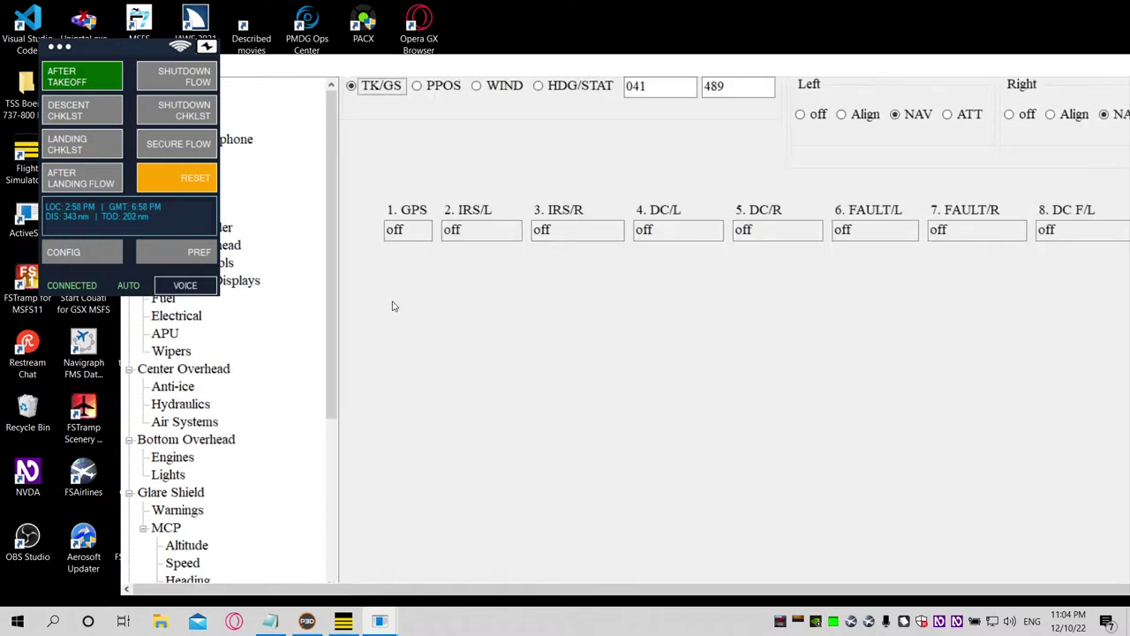
{"action": "key", "text": "Tab"}
{"action": "key", "text": "Tab"}
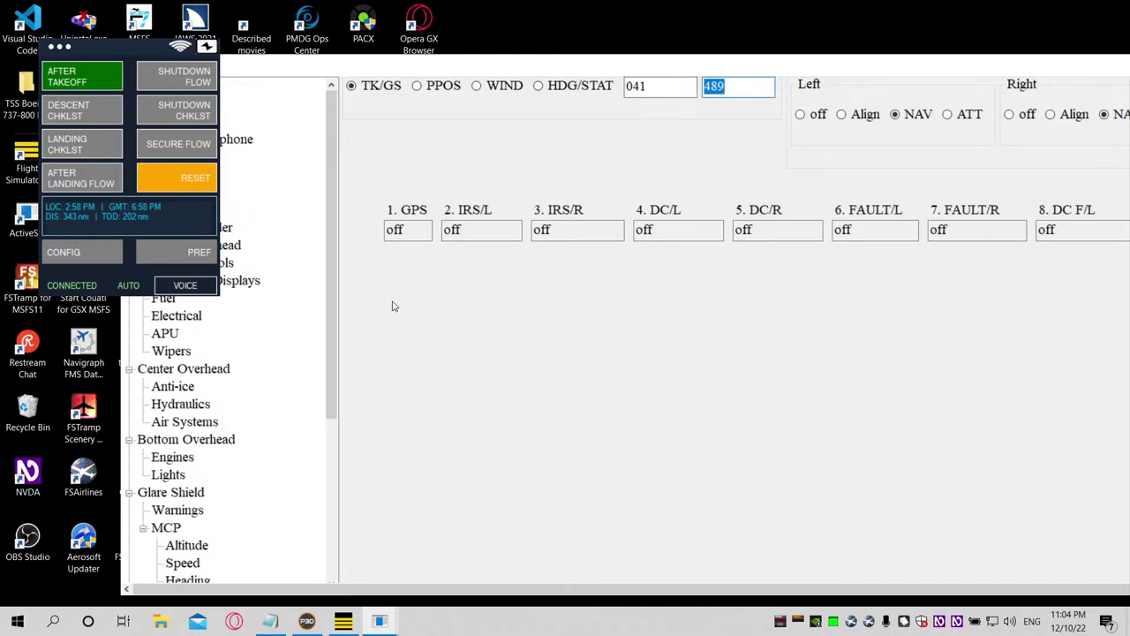
{"action": "key", "text": "Tab"}
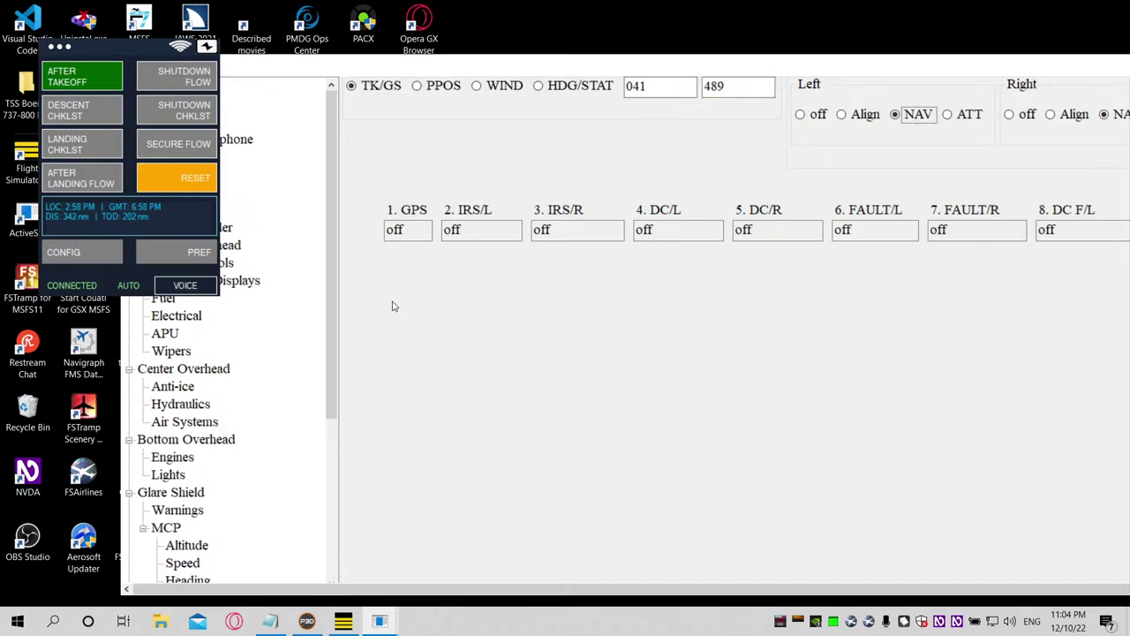
{"action": "key", "text": "Tab"}
Step: Review the IRS indicator fields, including GPS, IRS, DC and FAULT for both sides
{"action": "key", "text": "Tab"}
{"action": "key", "text": "Tab"}
{"action": "key", "text": "Tab"}
{"action": "key", "text": "Tab"}
{"action": "key", "text": "Tab"}
{"action": "key", "text": "Tab"}
{"action": "key", "text": "Tab"}
{"action": "key", "text": "Tab"}
{"action": "key", "text": "Tab"}
{"action": "key", "text": "Tab"}
{"action": "key", "text": "Tab"}
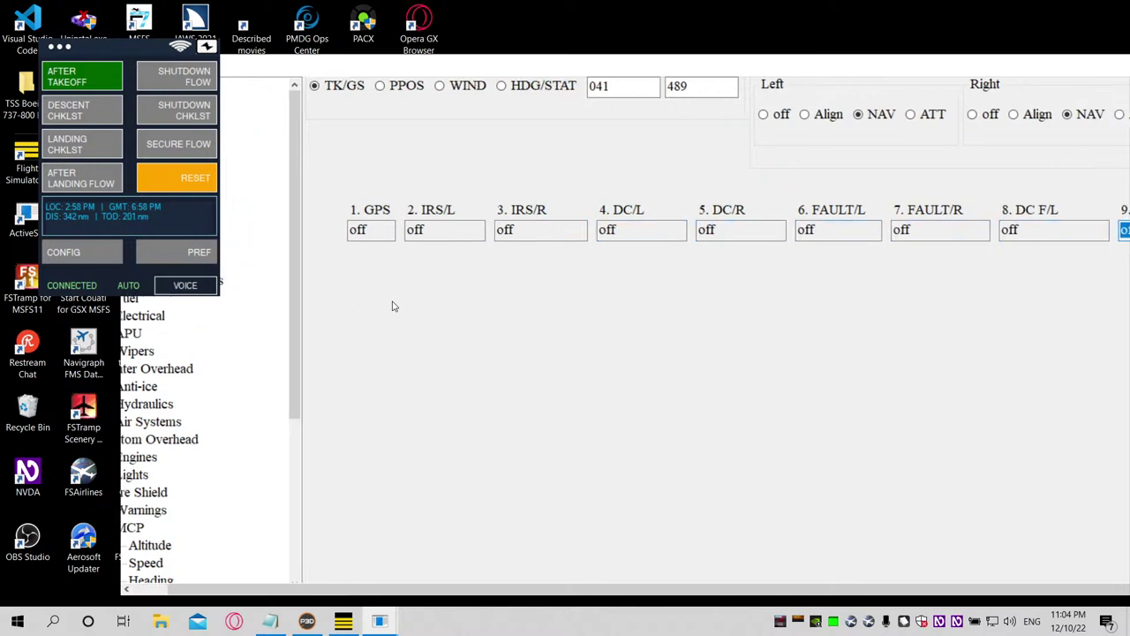
{"action": "key", "text": "Tab"}
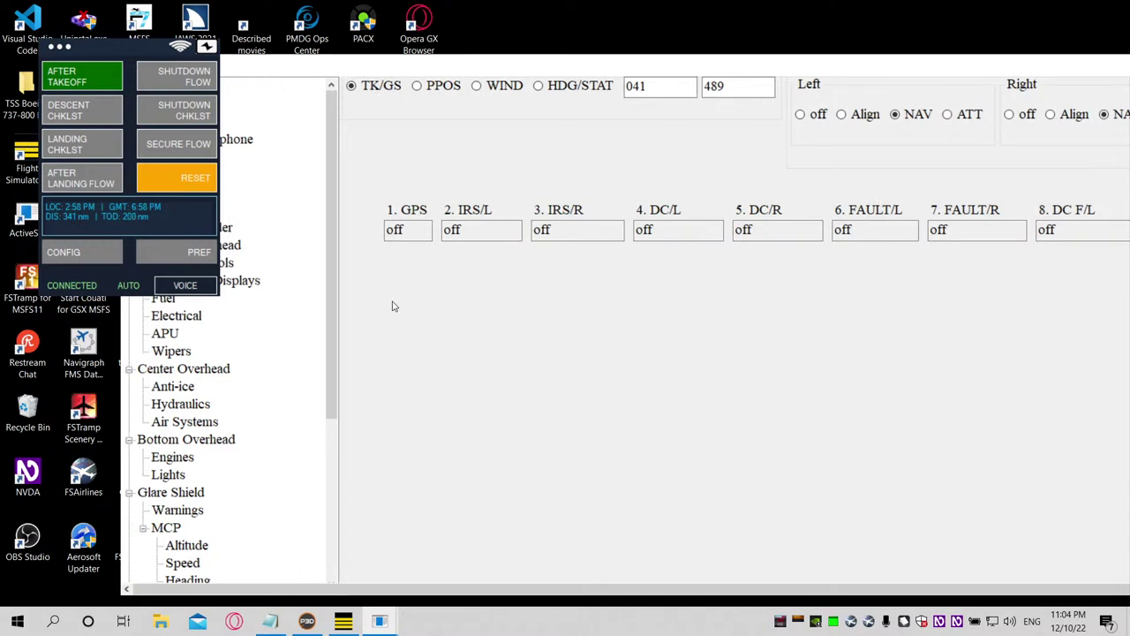
Step: Set the right IRS mode to Align, and try to return it to NAV
{"action": "key", "text": "Tab"}
{"action": "key", "text": "Tab"}
{"action": "key", "text": "Tab"}
{"action": "key", "text": "Tab"}
{"action": "key", "text": "Tab"}
{"action": "key", "text": "Tab"}
{"action": "key", "text": "Tab"}
{"action": "key", "text": "Tab"}
{"action": "key", "text": "Tab"}
{"action": "key", "text": "Tab"}
{"action": "key", "text": "Left"}
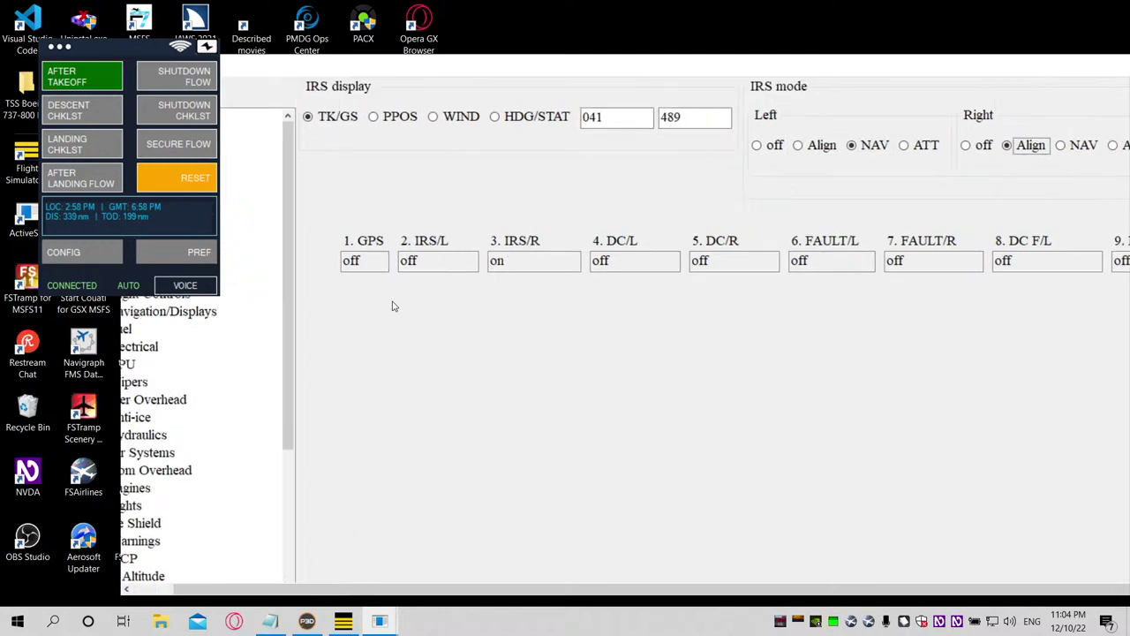
{"action": "key", "text": "Right"}
Step: Switch to the Prepar3D cockpit view, and return to the right IRS mode selector in the 737 Cockpit window
{"action": "key", "text": "alt+Tab"}
{"action": "key", "text": "alt+Tab"}
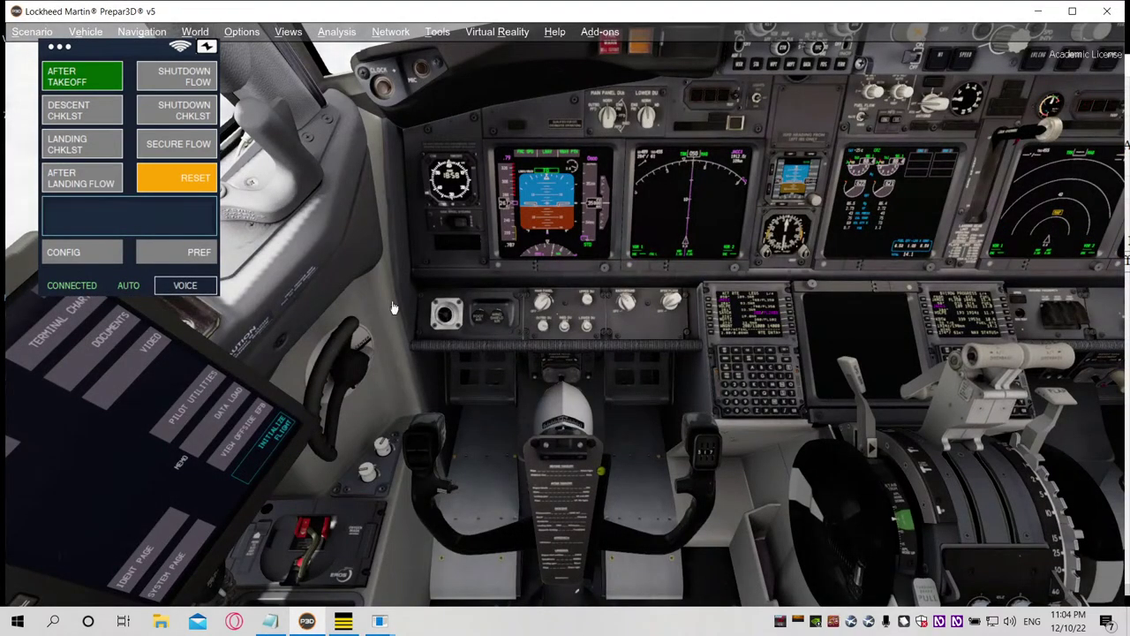
{"action": "key", "text": "alt+Tab"}
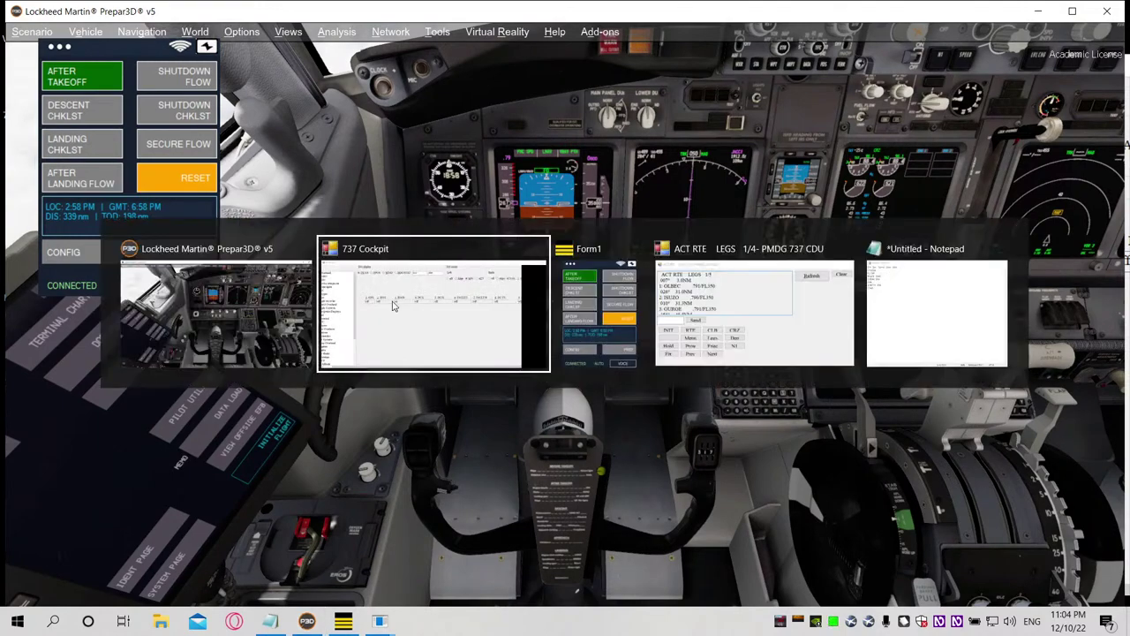
{"action": "left_click", "coordinate": [394, 305]}
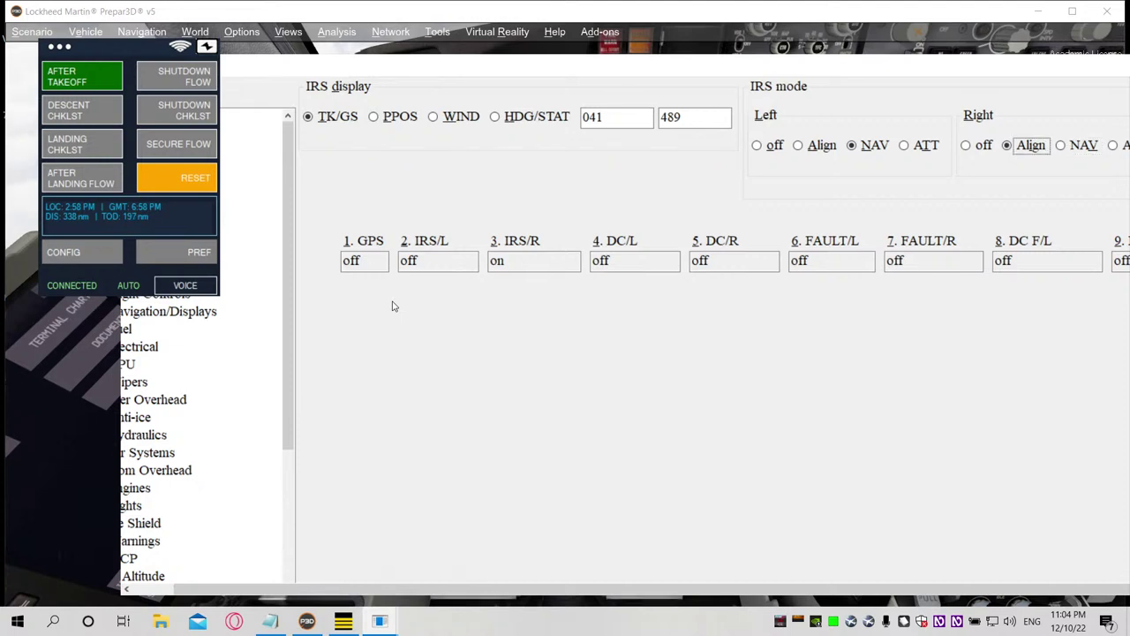
{"action": "key", "text": "Tab"}
{"action": "key", "text": "shift+Tab"}
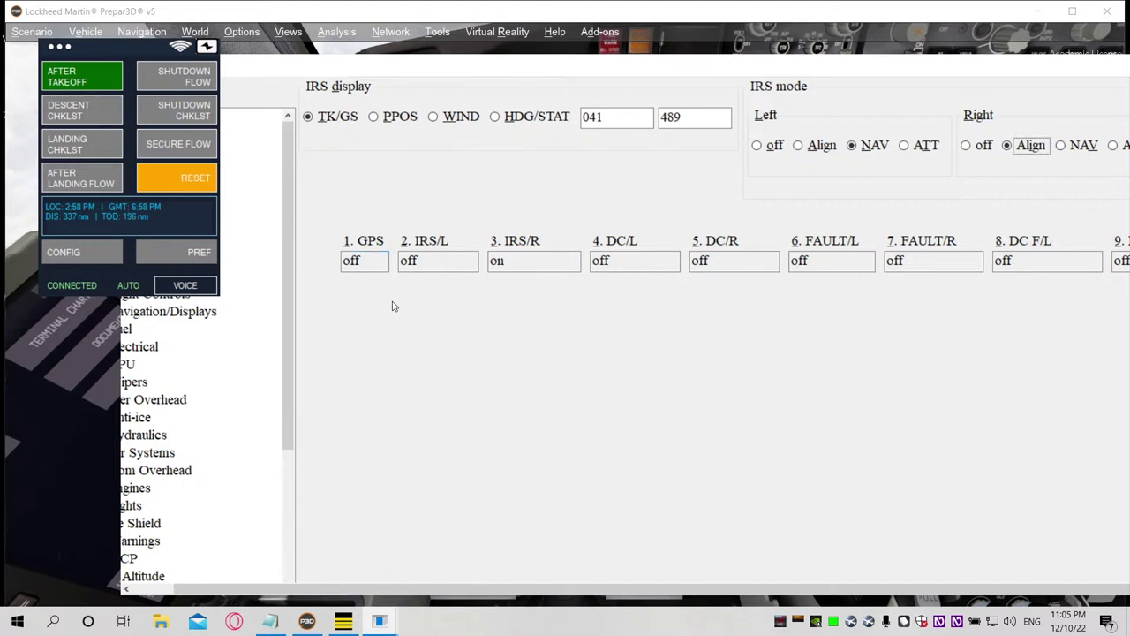
Step: Go to the left IRS mode selector, look at the Prepar3D cockpit view, and return to the 737 Cockpit window
{"action": "key", "text": "shift+Tab"}
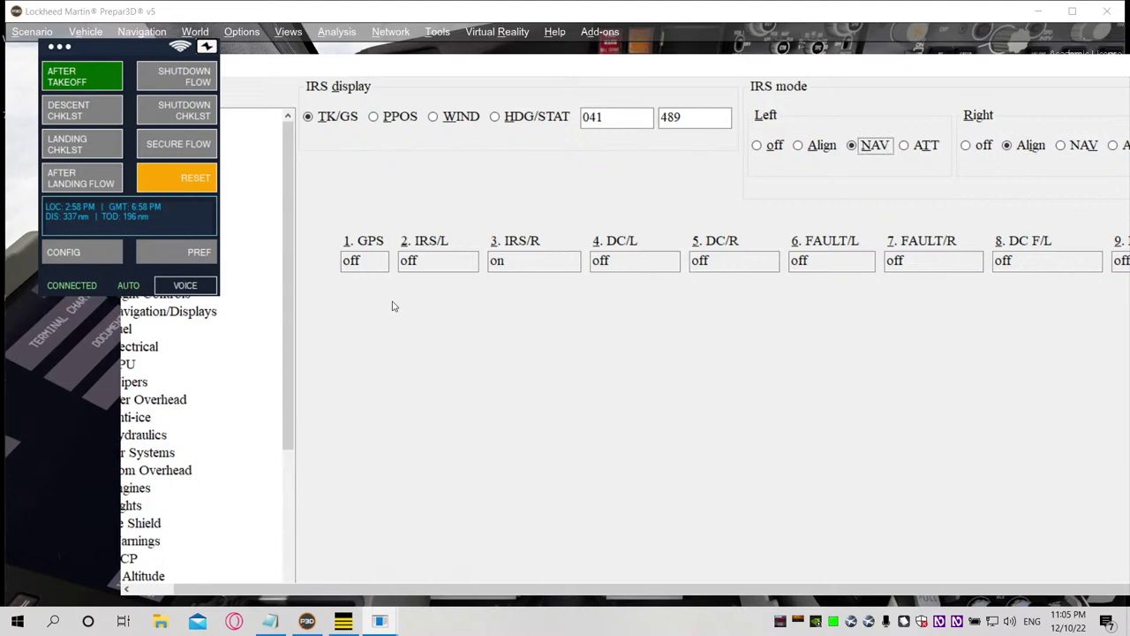
{"action": "key", "text": "alt+Tab"}
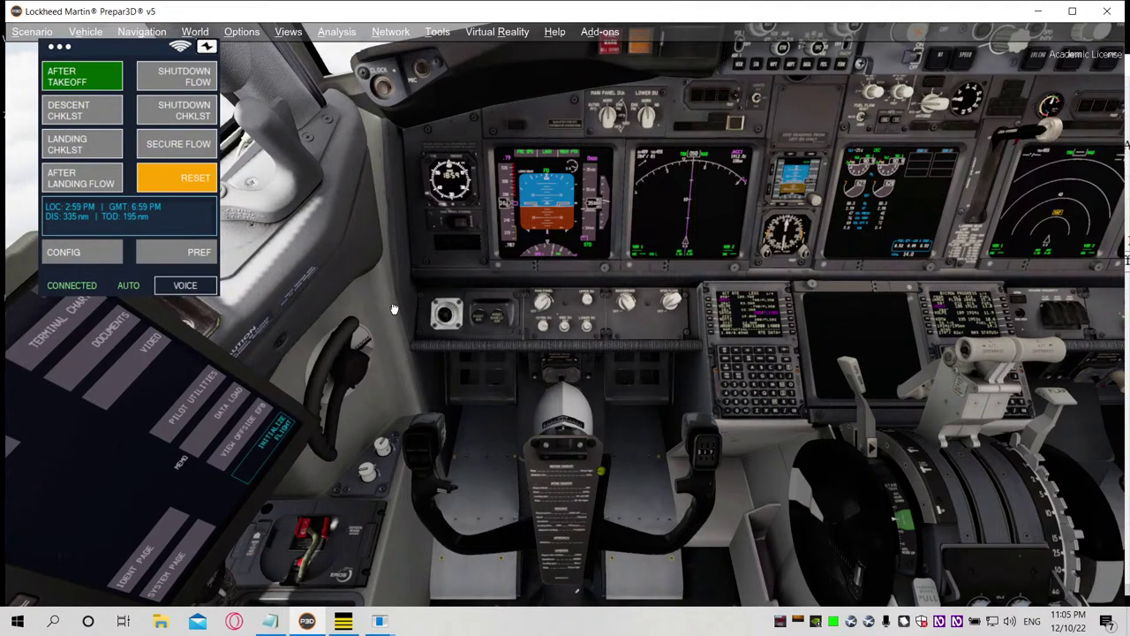
{"action": "key", "text": "alt+Tab"}
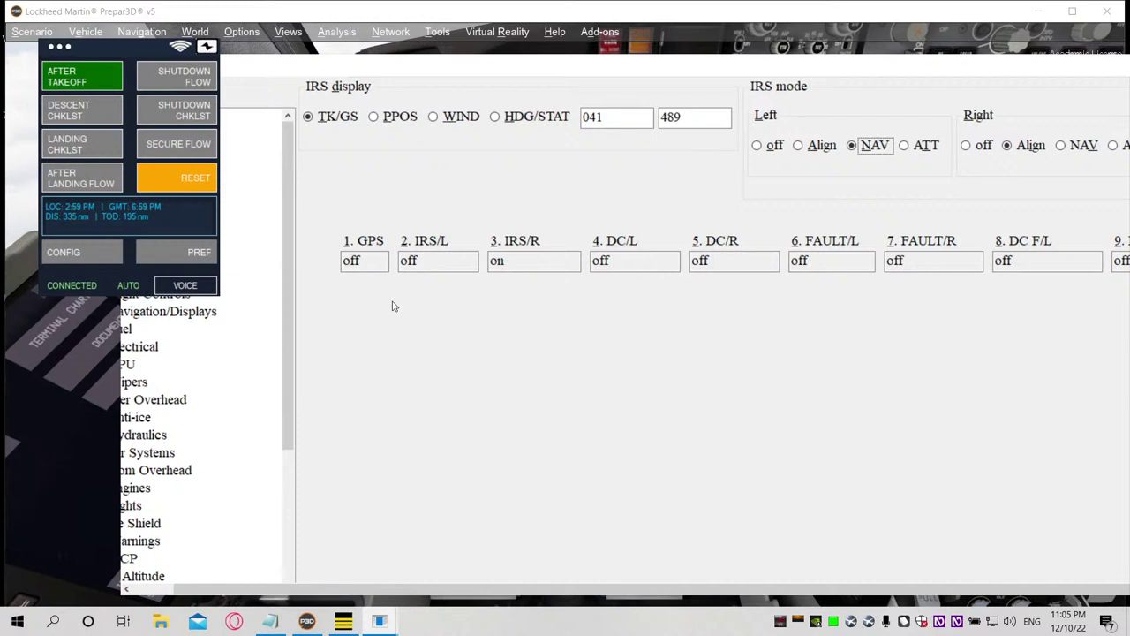
Step: Set the left IRS mode selector to Align
{"action": "key", "text": "Left"}
{"action": "key", "text": "Left"}
{"action": "key", "text": "shift+Tab"}
{"action": "key", "text": "Tab"}
{"action": "key", "text": "Right"}
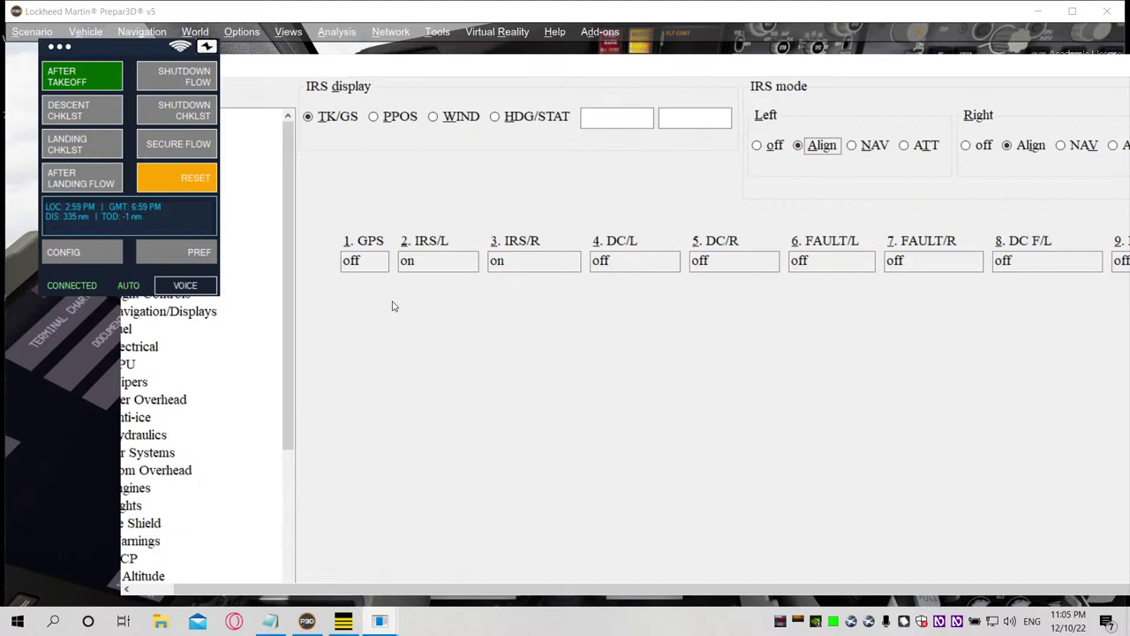
Step: Cycle the left IRS mode selector back to NAV
{"action": "key", "text": "Left"}
{"action": "key", "text": "Left"}
{"action": "key", "text": "Left"}
{"action": "key", "text": "shift+Tab"}
{"action": "key", "text": "Tab"}
Step: Review the IRS indicator fields one by one, from GPS and IRS through DC, FAULT and DC F for both sides
{"action": "key", "text": "Tab"}
{"action": "key", "text": "Tab"}
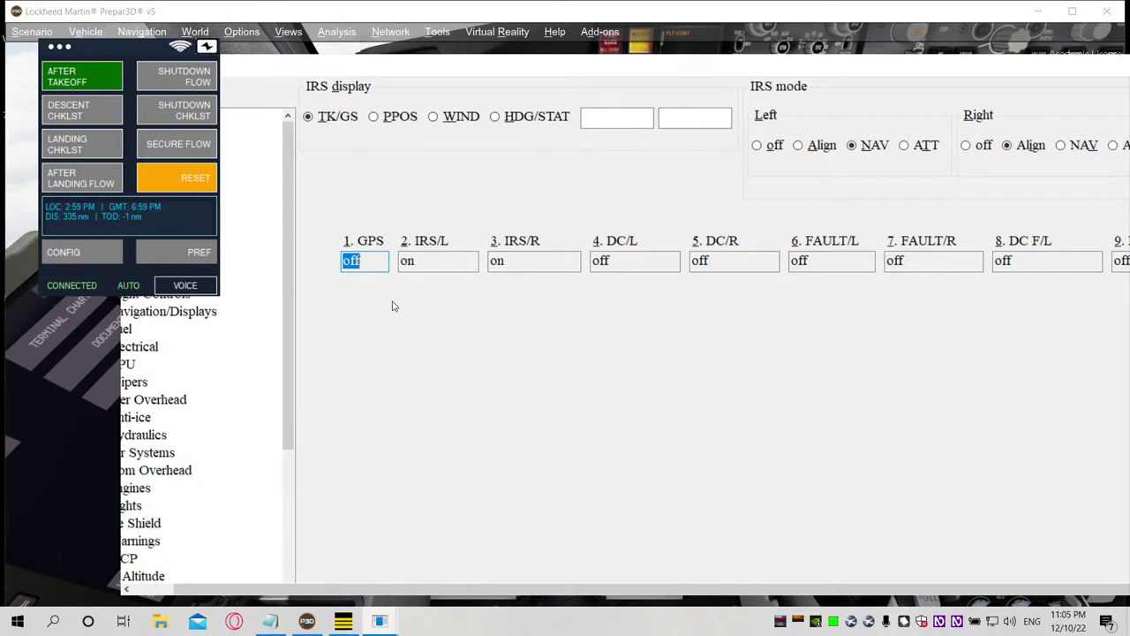
{"action": "key", "text": "Tab"}
{"action": "key", "text": "Tab"}
{"action": "key", "text": "Tab"}
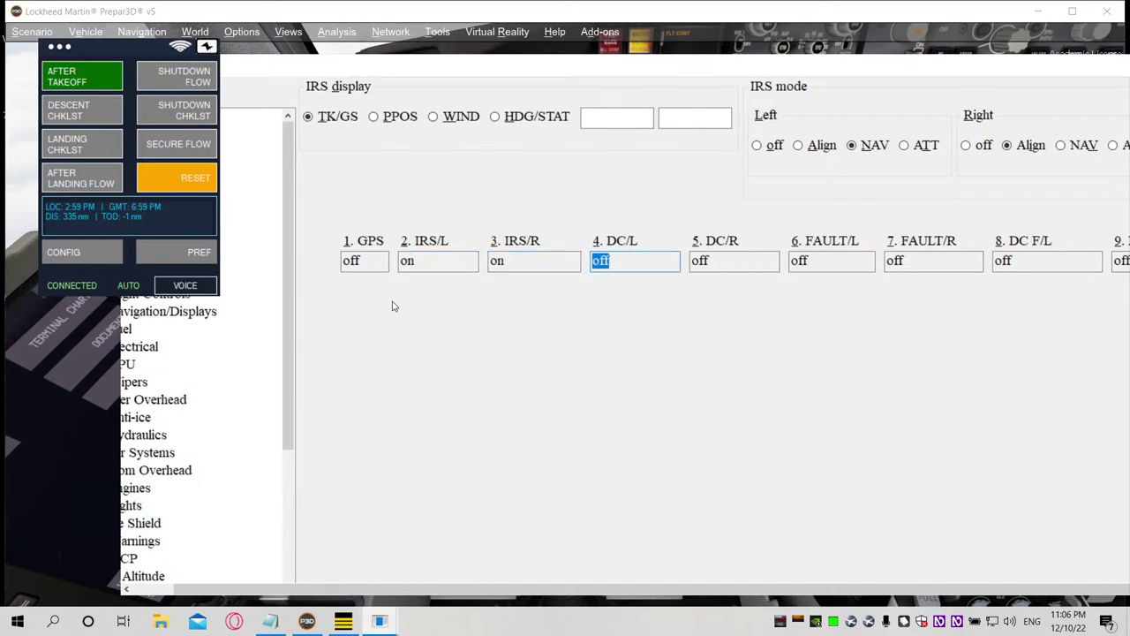
{"action": "key", "text": "Tab"}
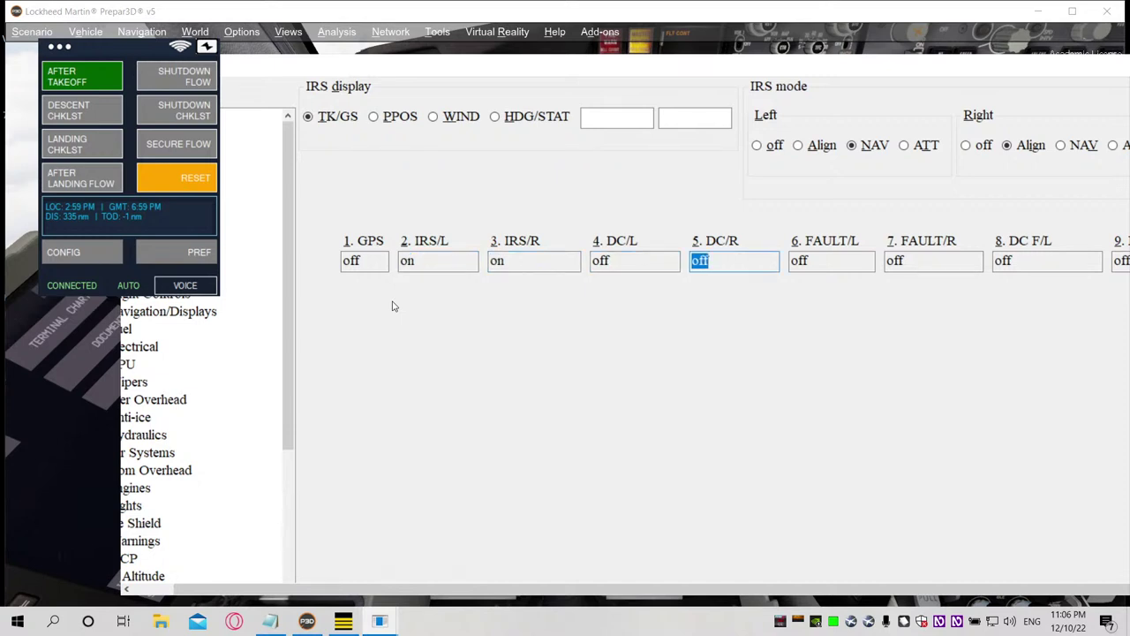
{"action": "key", "text": "Tab"}
{"action": "key", "text": "Tab"}
{"action": "key", "text": "Tab"}
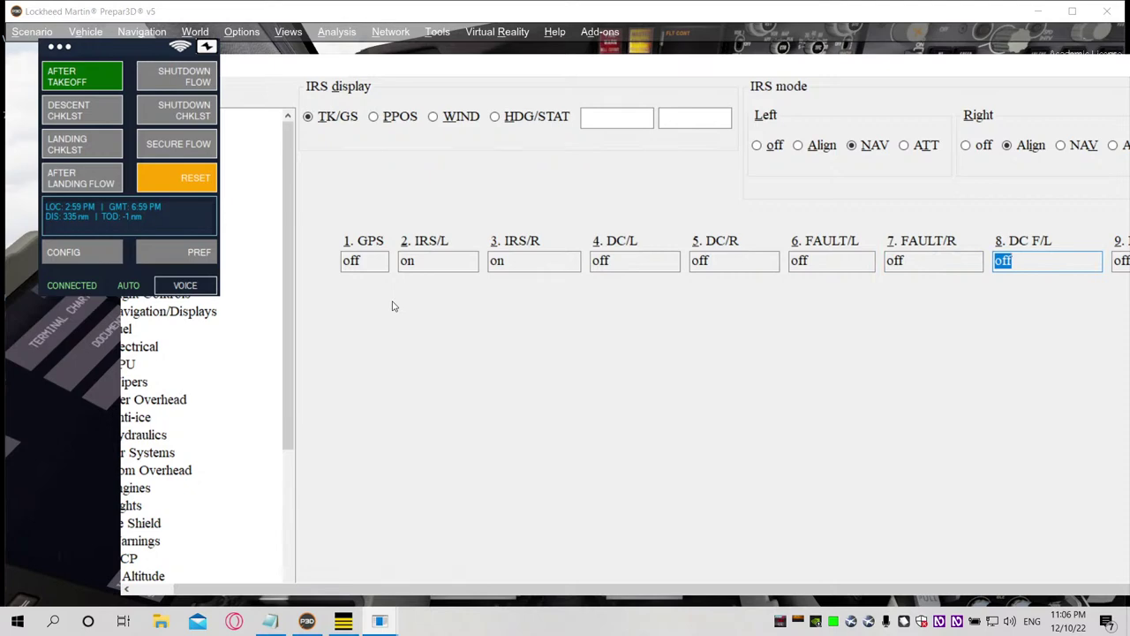
{"action": "key", "text": "Tab"}
{"action": "key", "text": "Tab"}
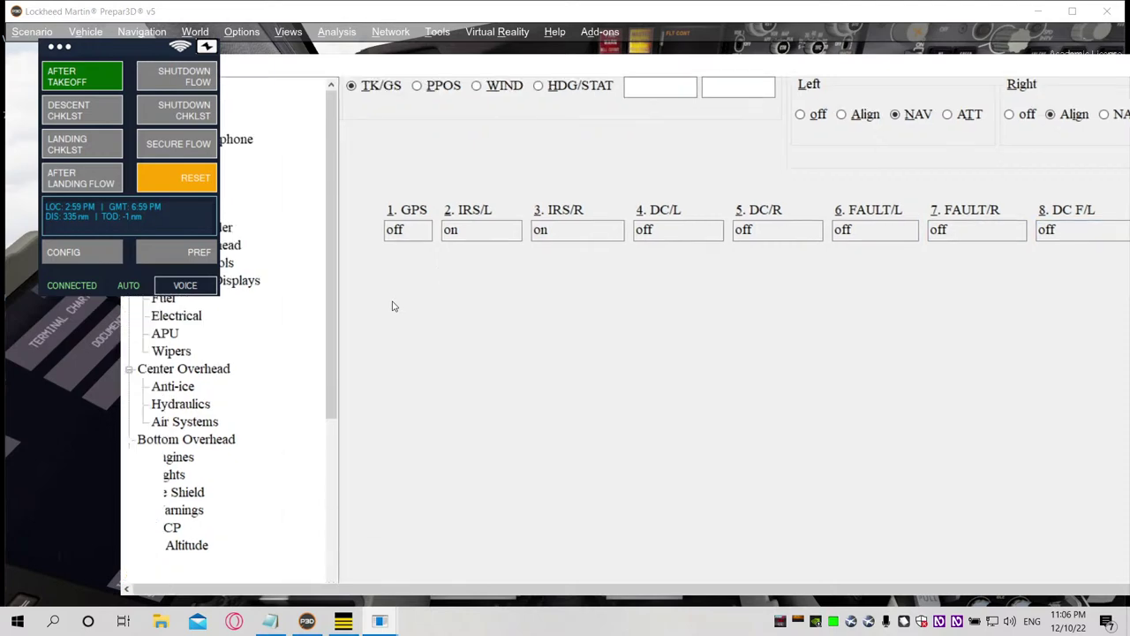
Step: Set the left IRS mode to Align again, and look at the displays in the Prepar3D cockpit view
{"action": "key", "text": "alt+Tab"}
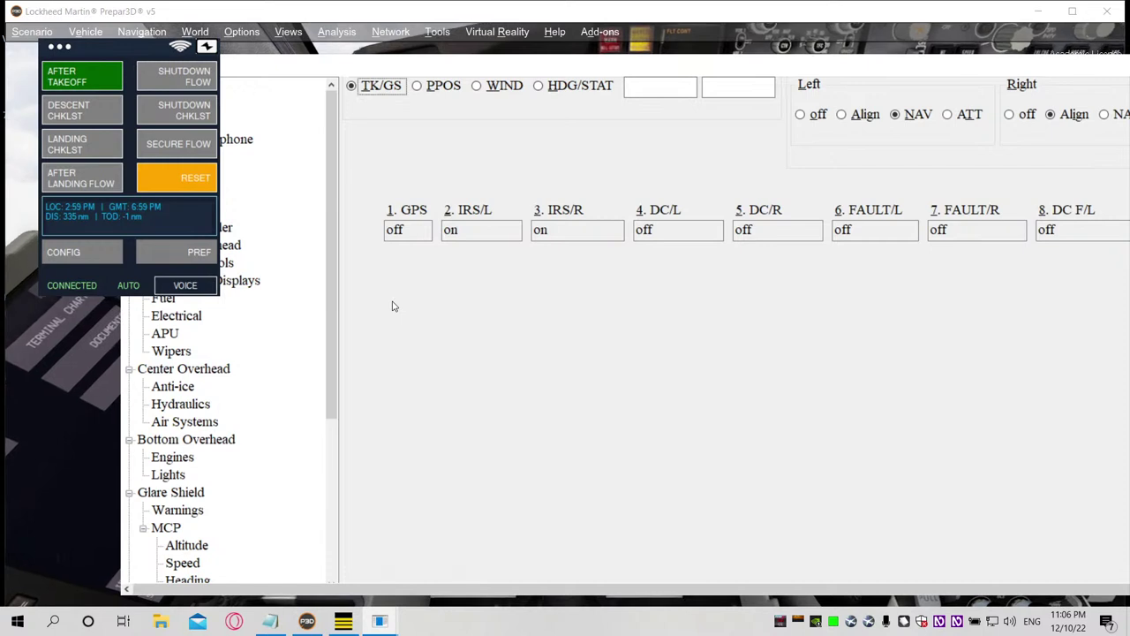
{"action": "key", "text": "Tab"}
{"action": "key", "text": "Tab"}
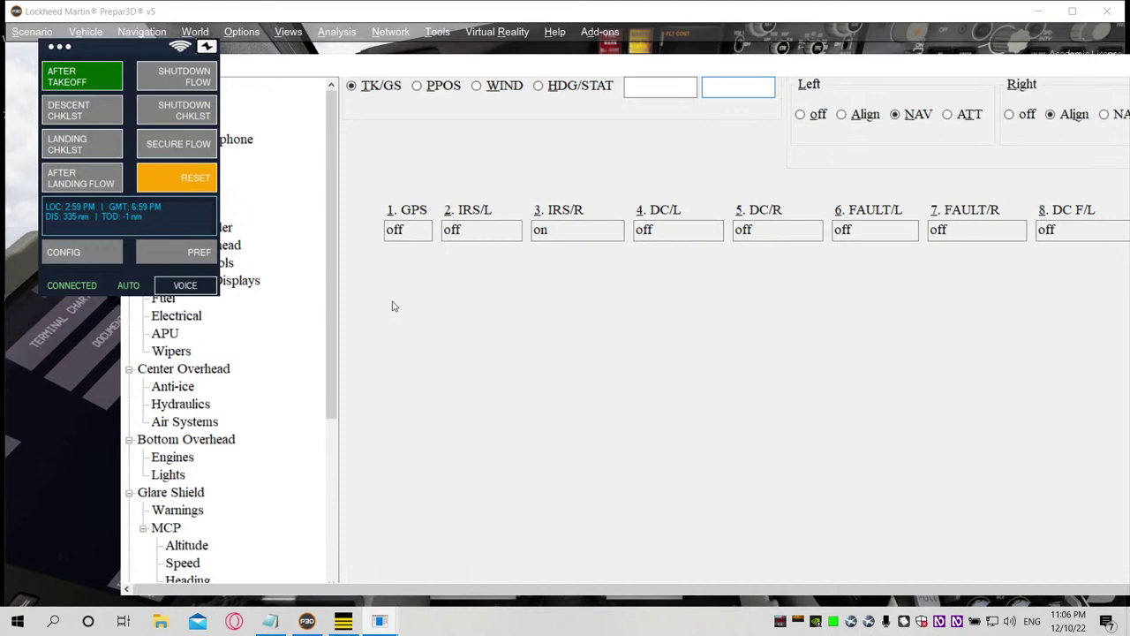
{"action": "key", "text": "Tab"}
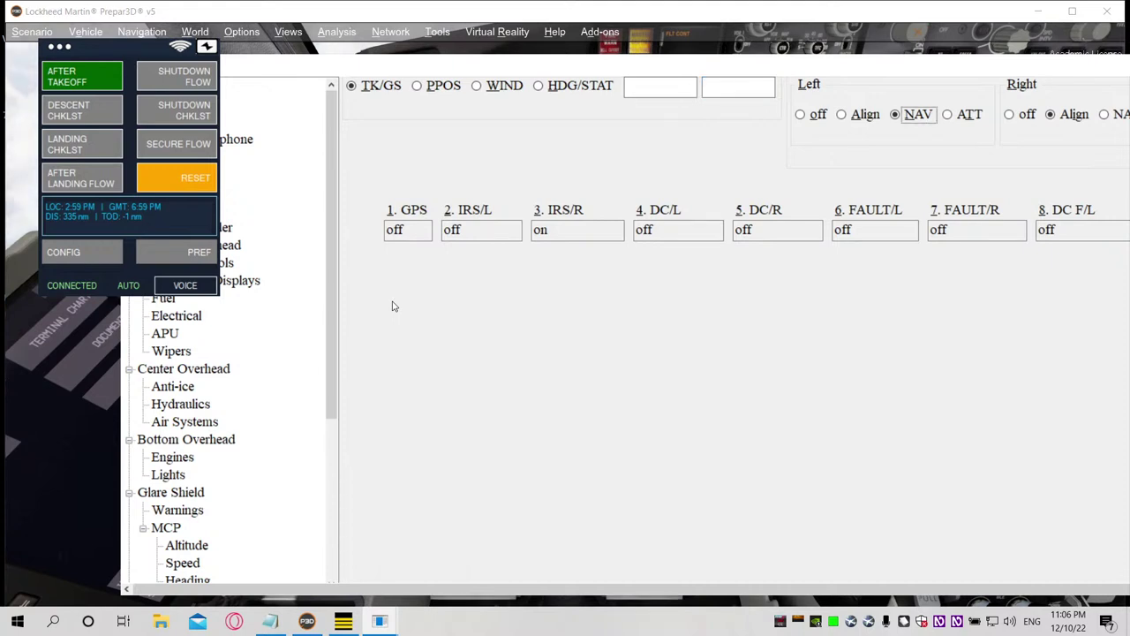
{"action": "key", "text": "Left"}
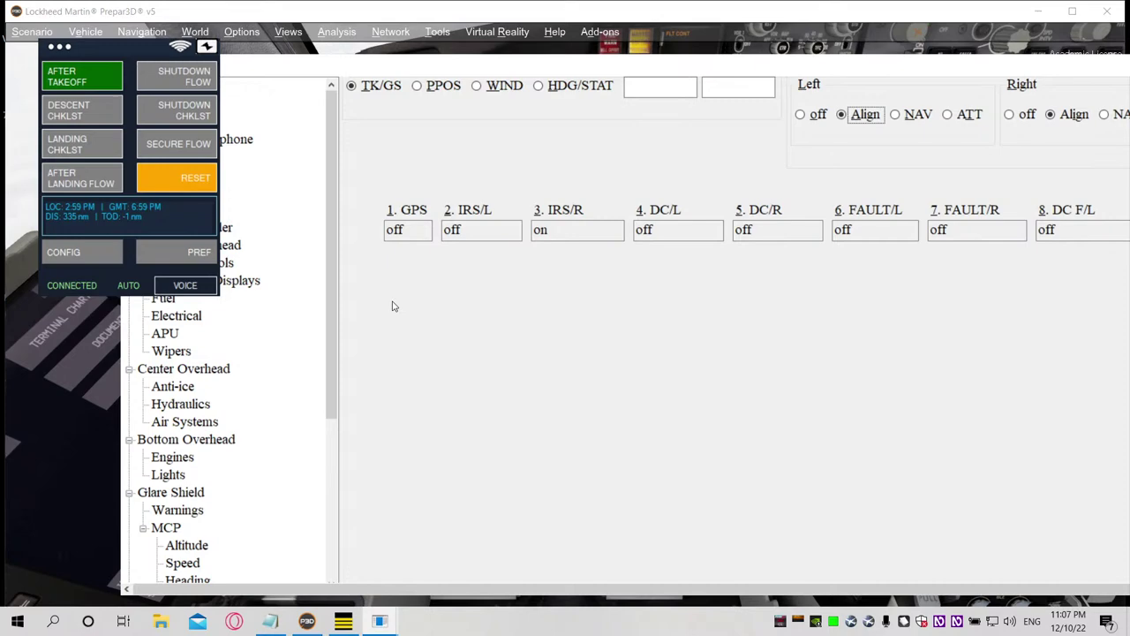
{"action": "key", "text": "Escape"}
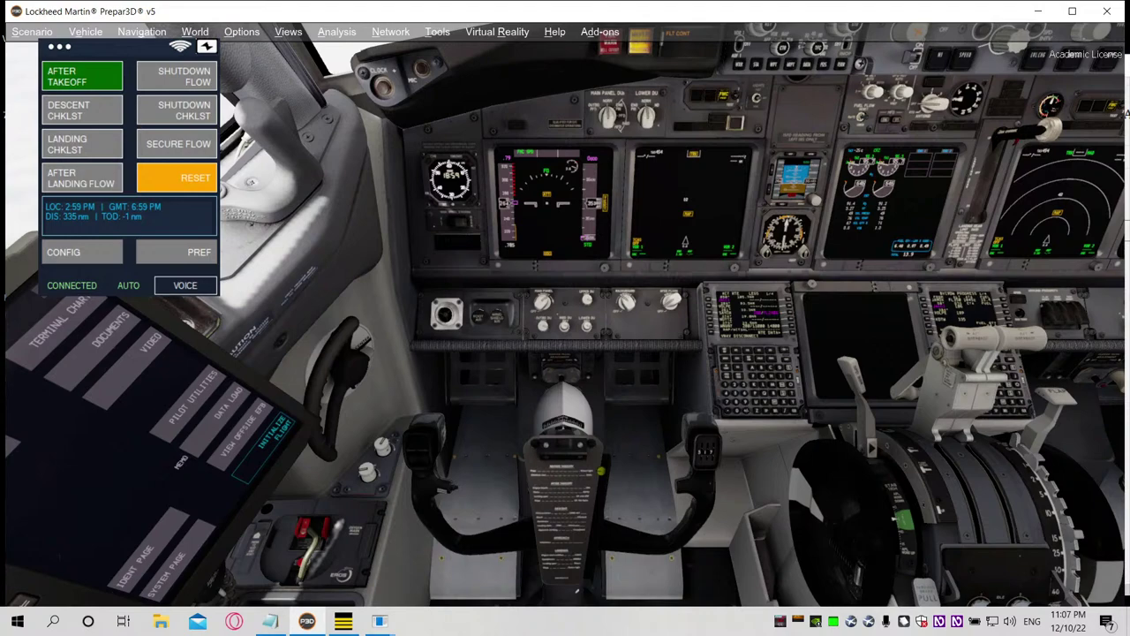
Step: Return to the 737 Cockpit window, and switch the left IRS mode through off to ATT
{"action": "key", "text": "alt+Tab"}
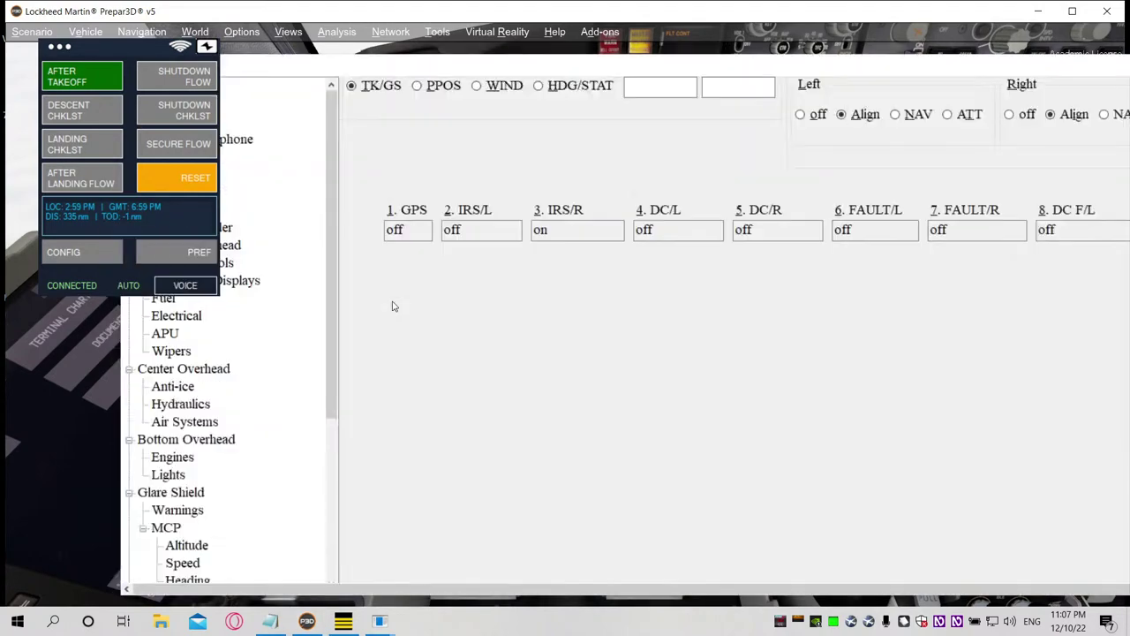
{"action": "key", "text": "Left"}
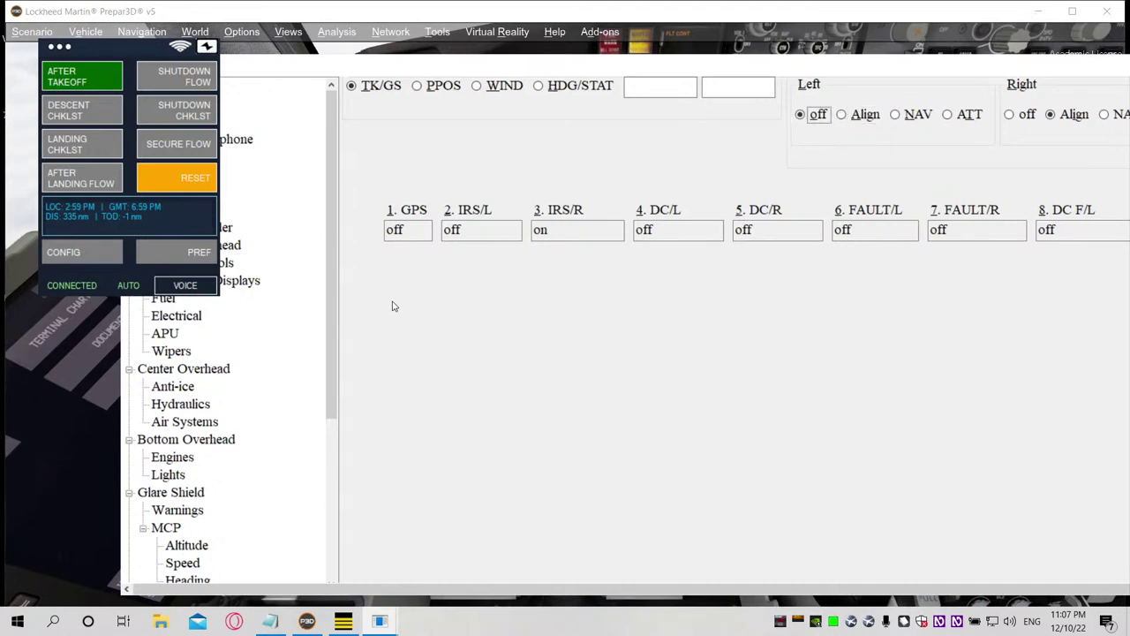
{"action": "key", "text": "Left"}
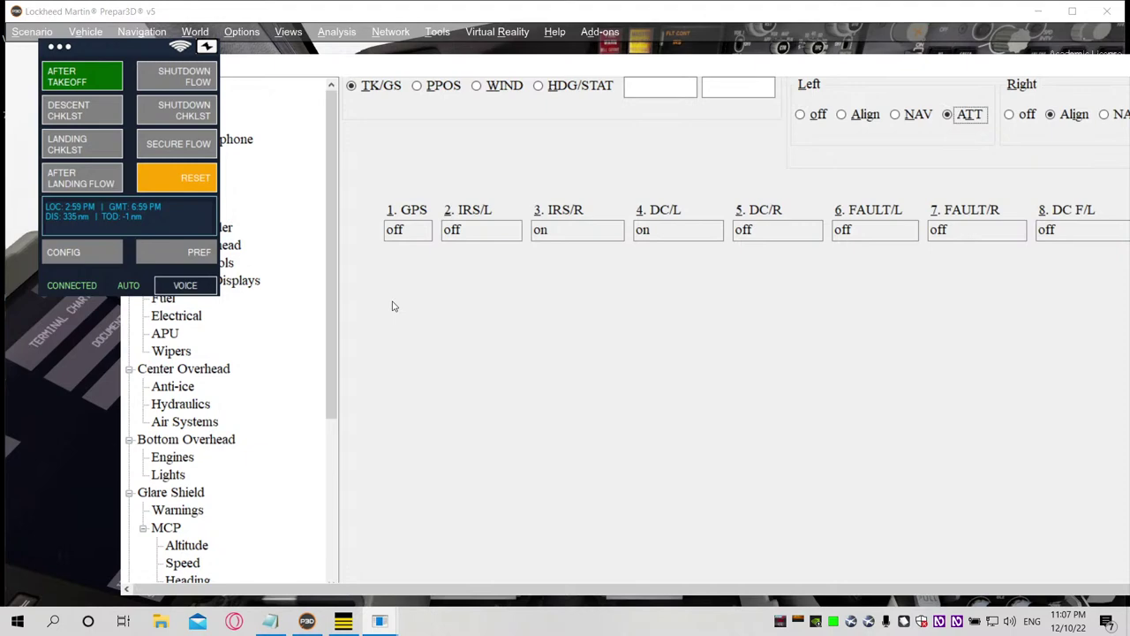